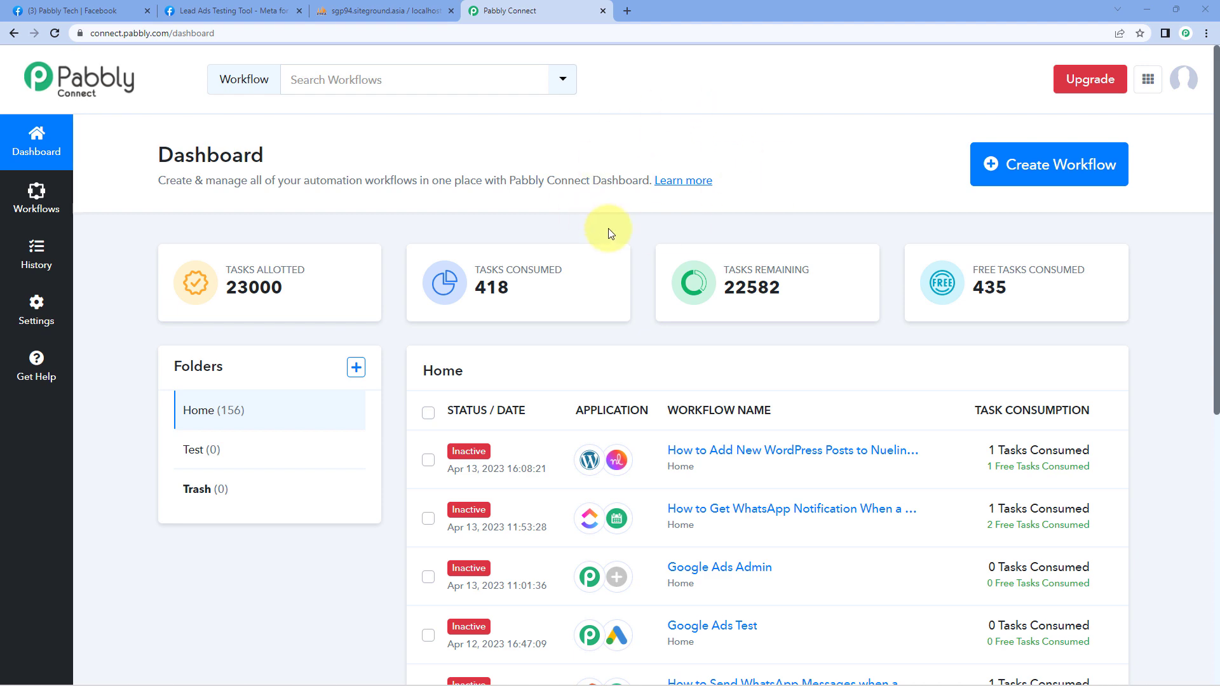
# Step: Create a new workflow named 'Facebook Lead Ads to MySQL'
pyautogui.click(1113, 146)
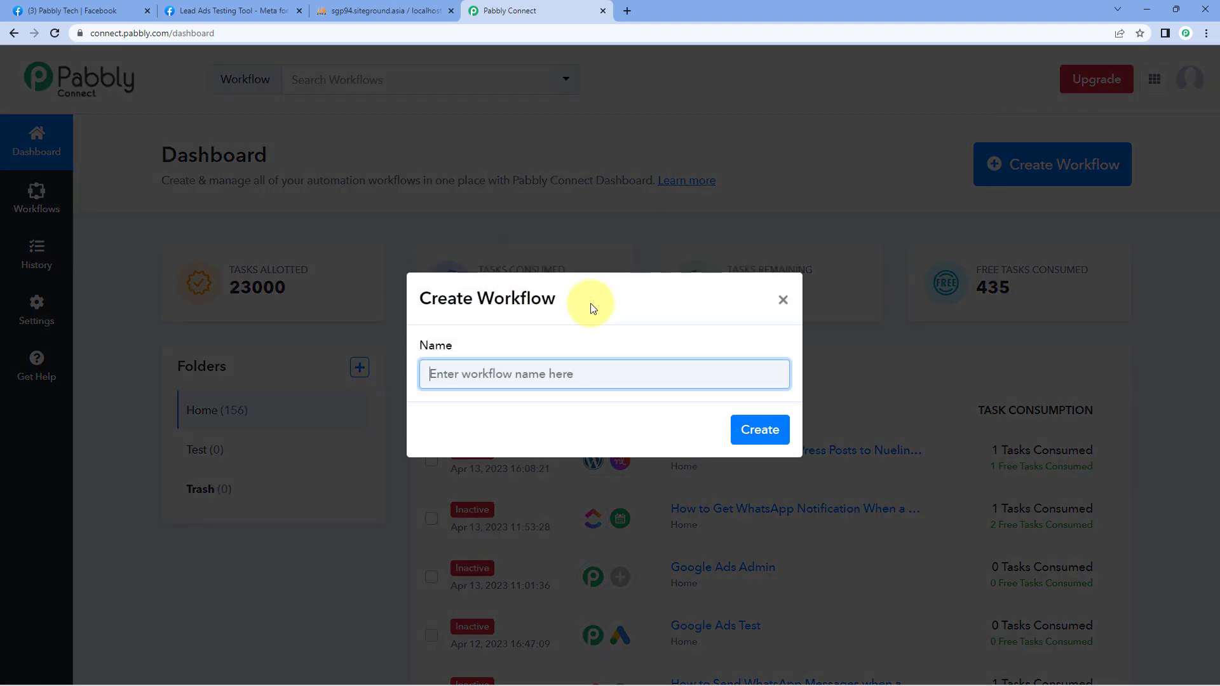
pyautogui.write('Facebook Lead Ads to MySQL')
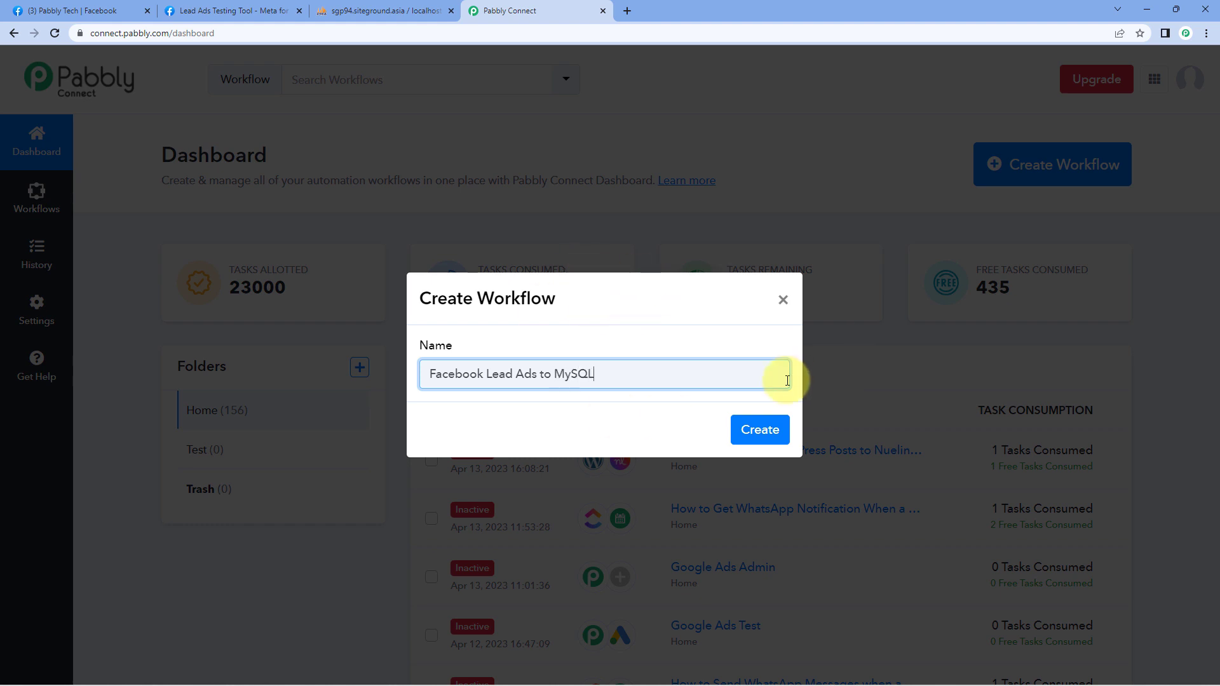
pyautogui.click(765, 429)
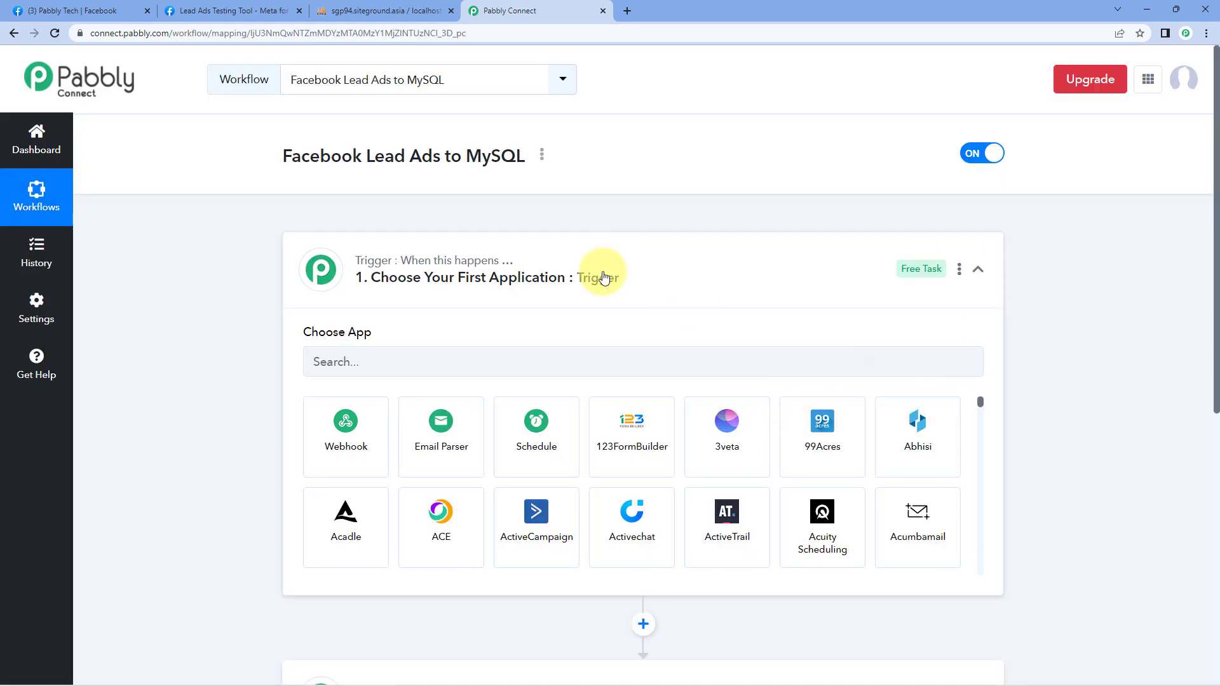
pyautogui.click(603, 277)
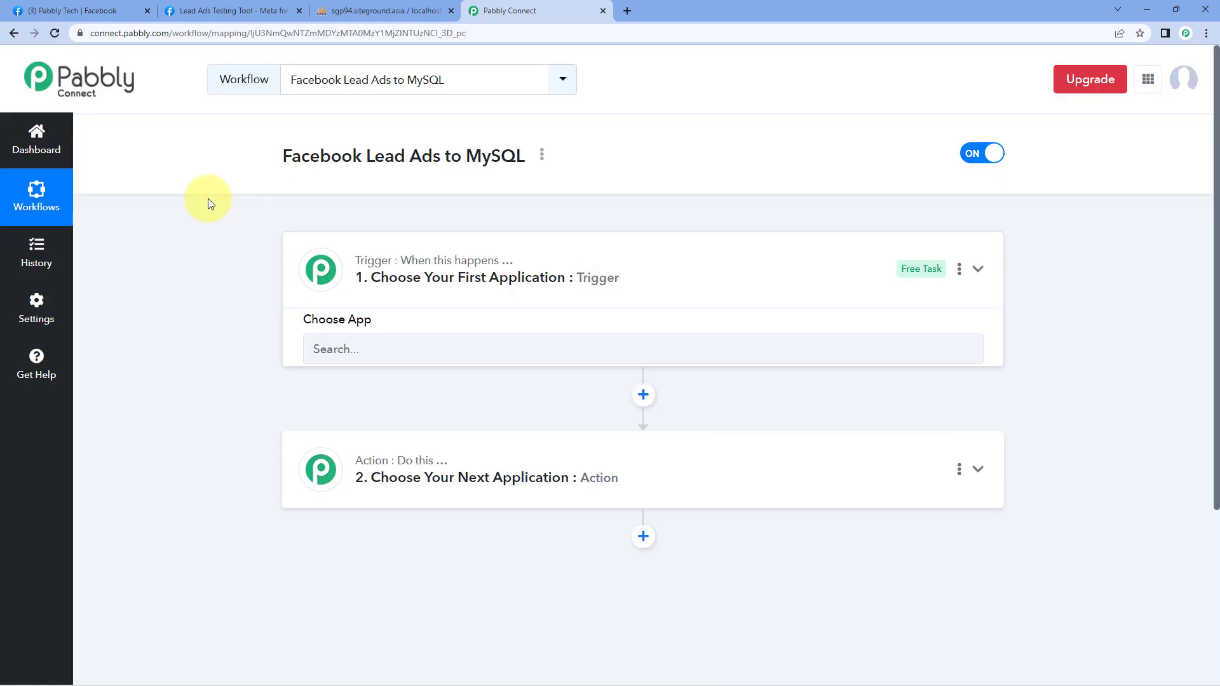
pyautogui.scroll(-1, 230, 265)
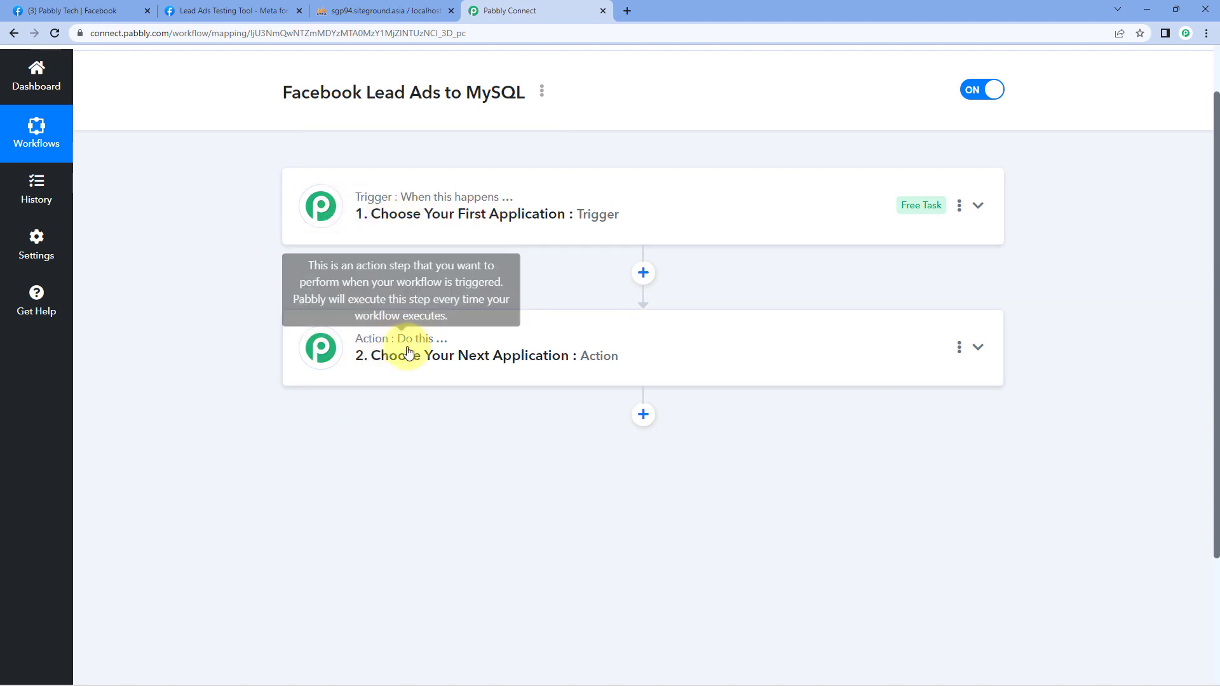
pyautogui.click(552, 216)
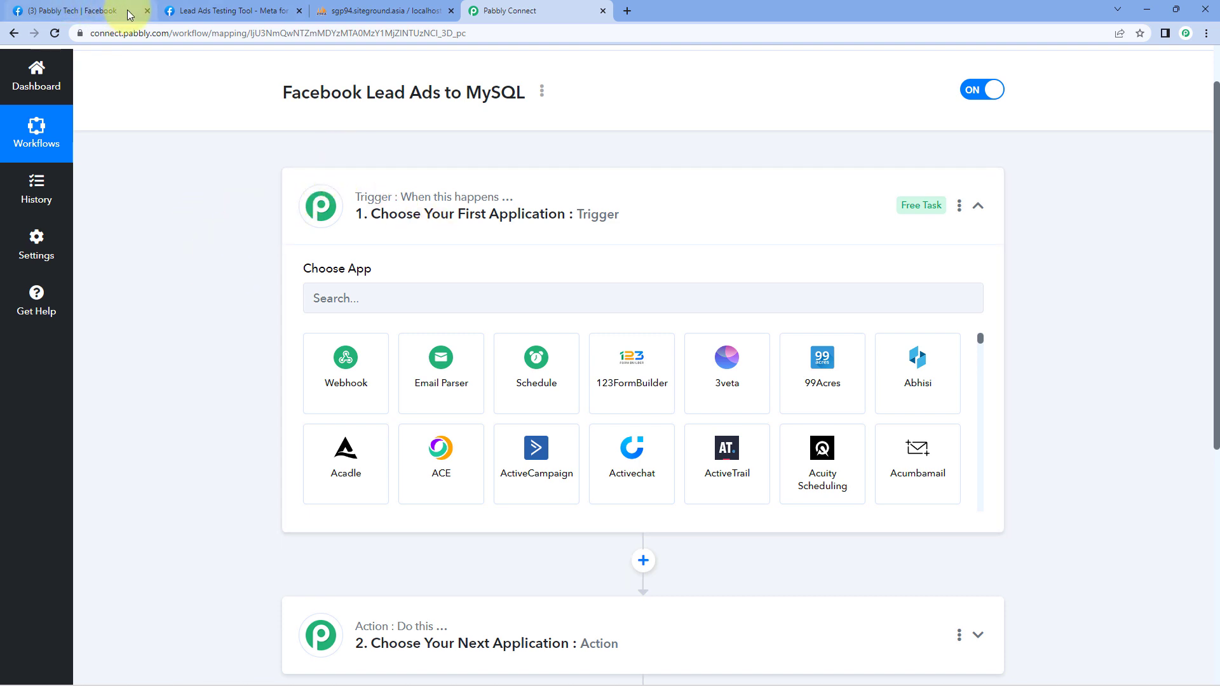
pyautogui.click(86, 9)
pyautogui.click(209, 7)
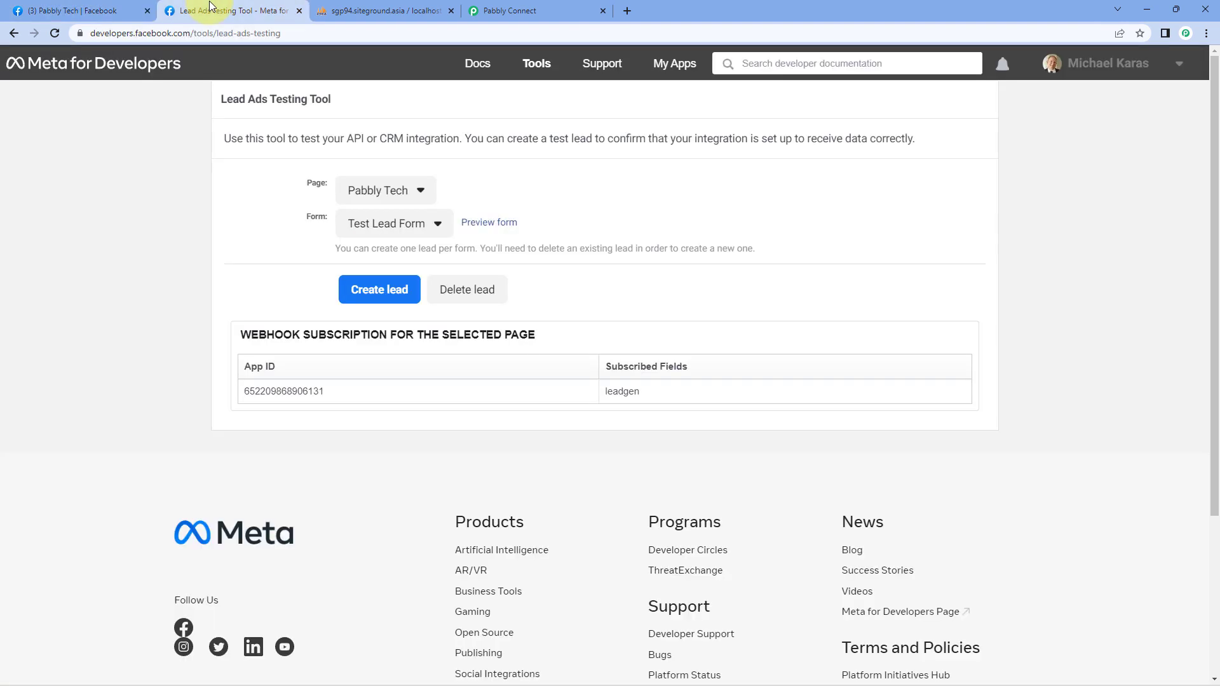
pyautogui.click(527, 10)
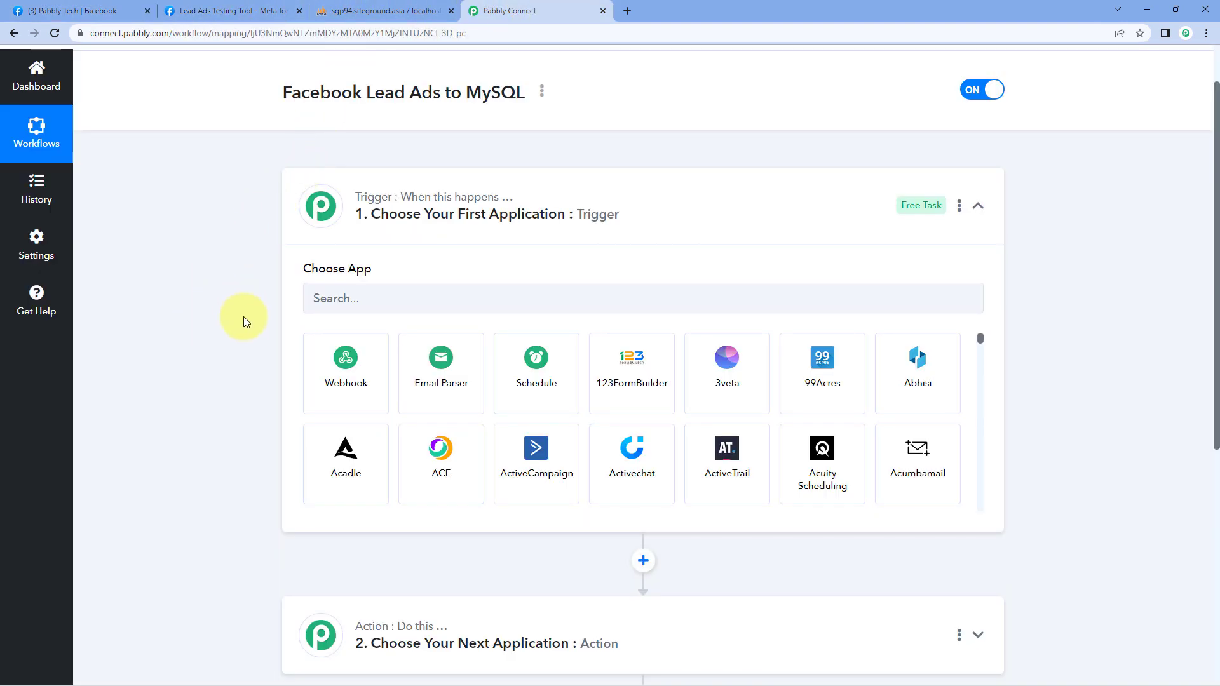
pyautogui.scroll(-1, 242, 316)
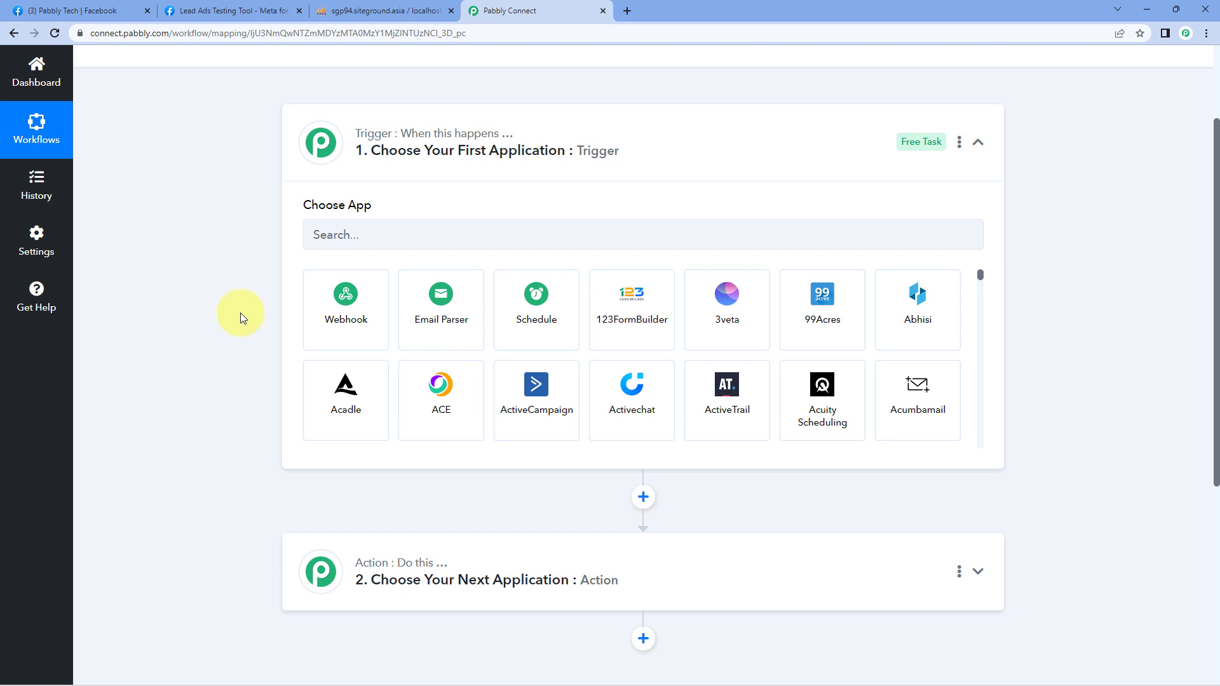
pyautogui.scroll(-2, 240, 312)
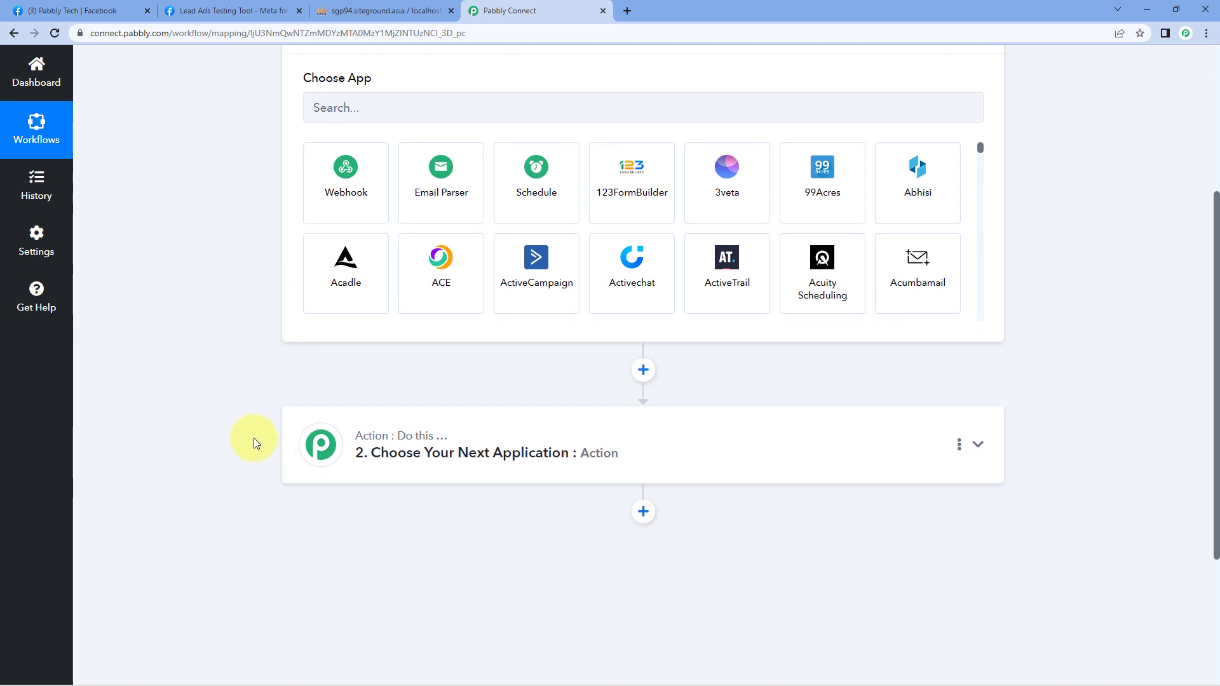
pyautogui.scroll(3, 215, 411)
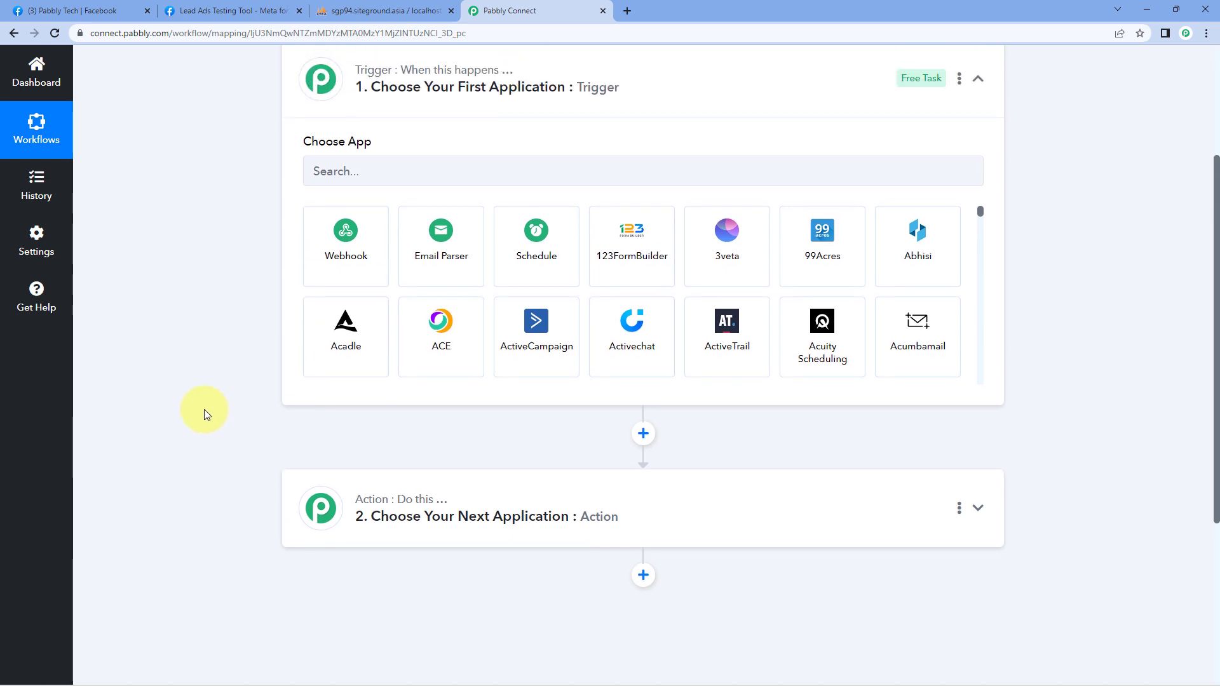
# Step: Set the trigger to Facebook Lead Ads, New Lead (Instant), and start adding a new connection
pyautogui.click(348, 297)
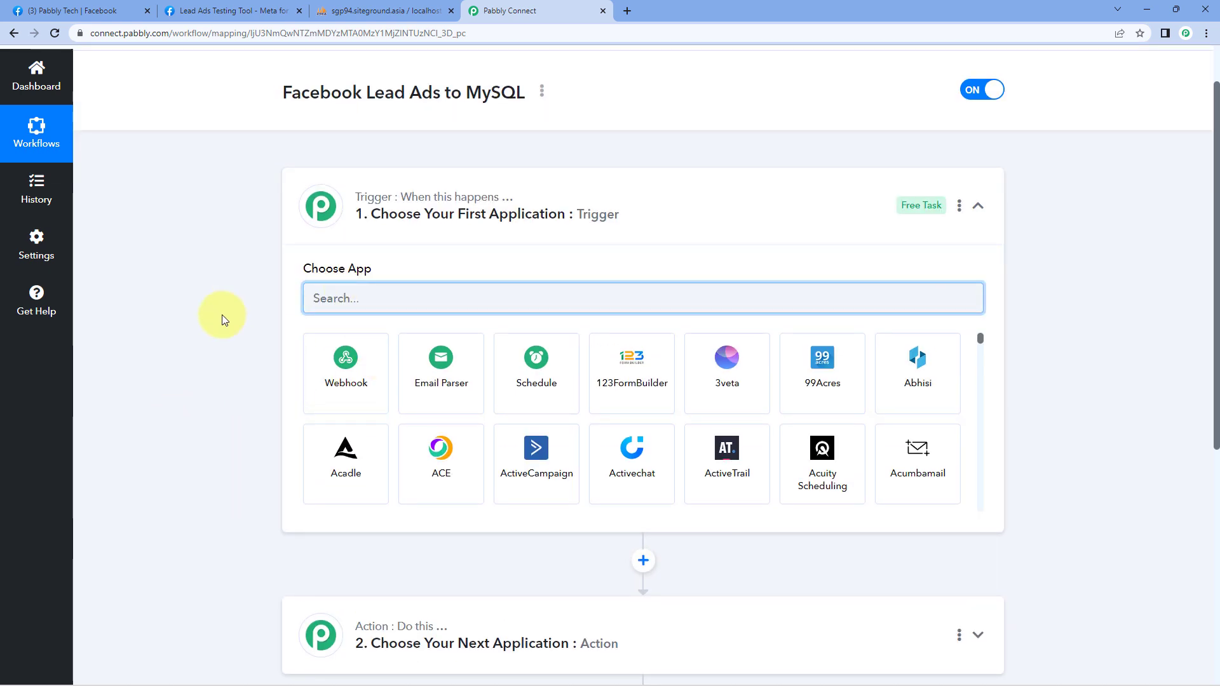
pyautogui.write('Facebook')
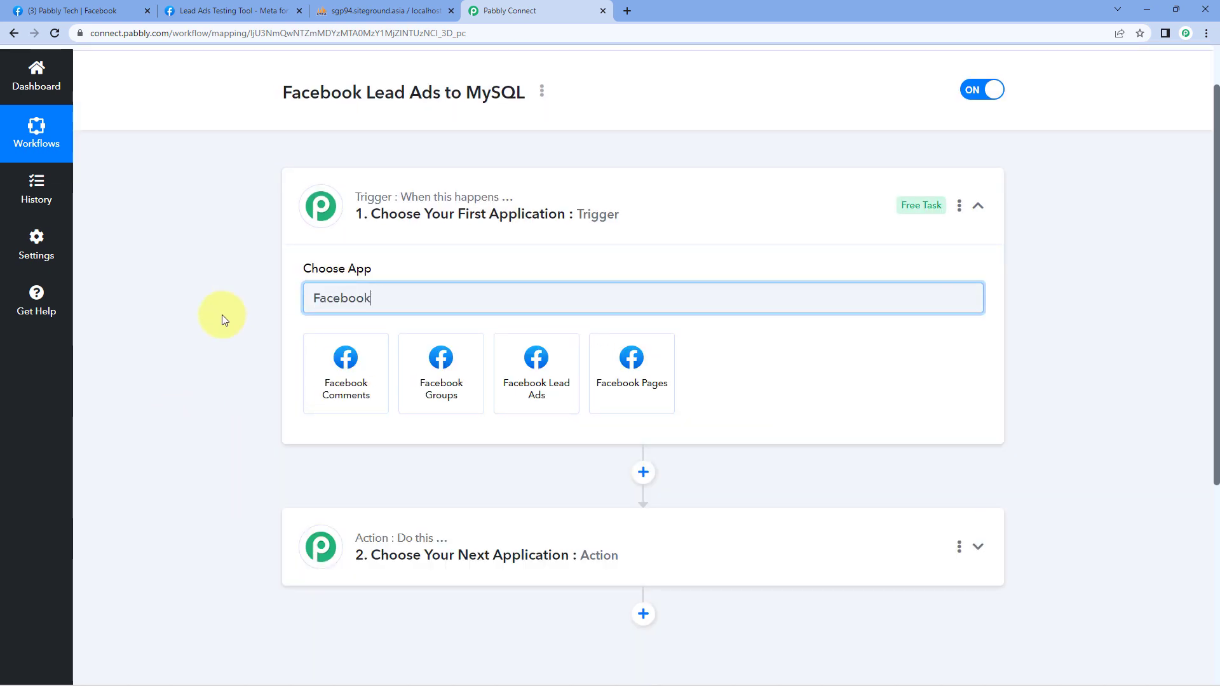
pyautogui.click(543, 385)
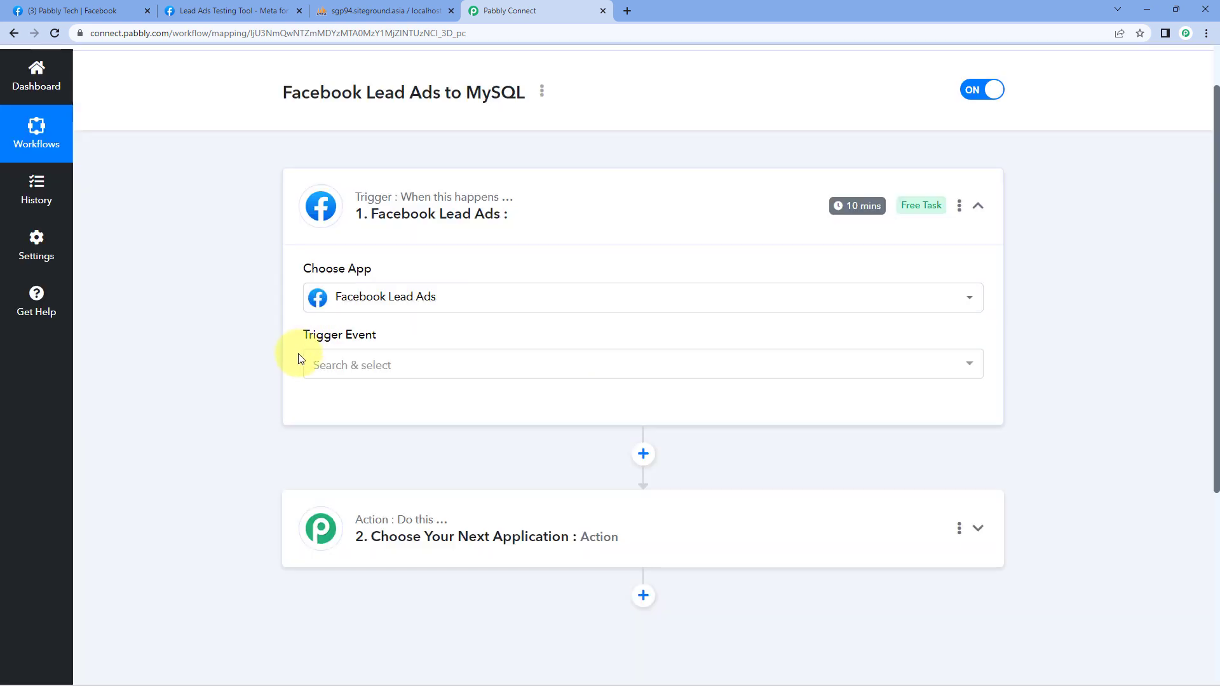
pyautogui.click(414, 363)
pyautogui.scroll(-2, 251, 337)
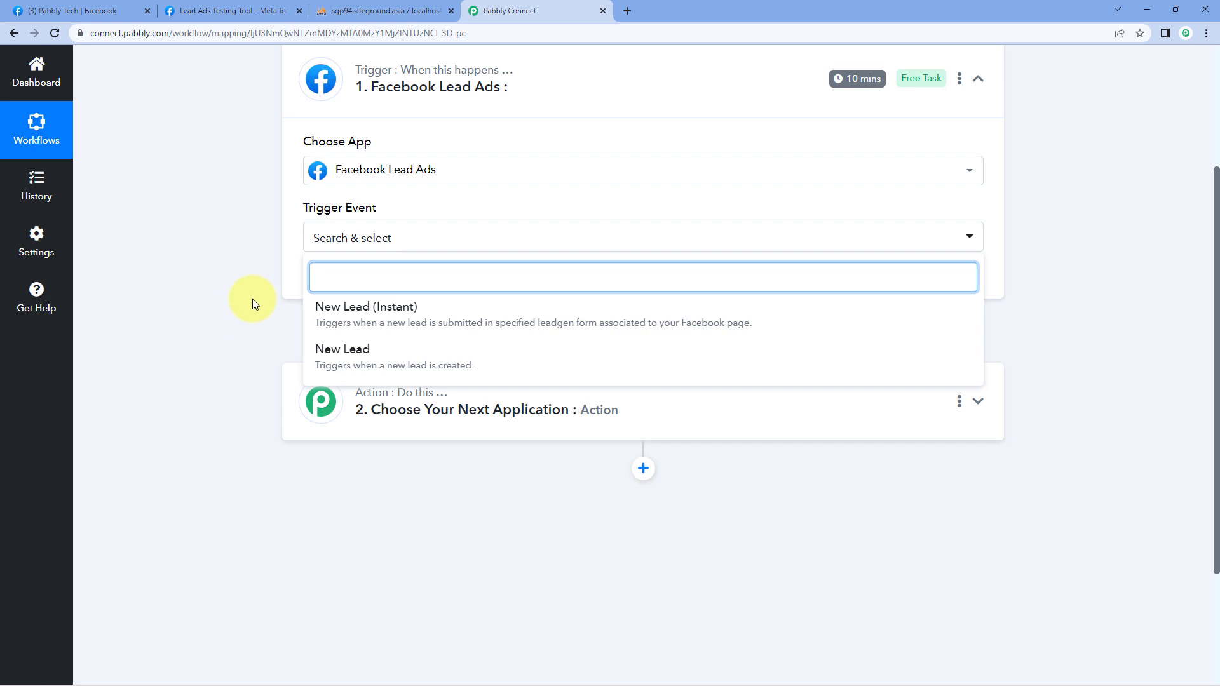
pyautogui.click(446, 311)
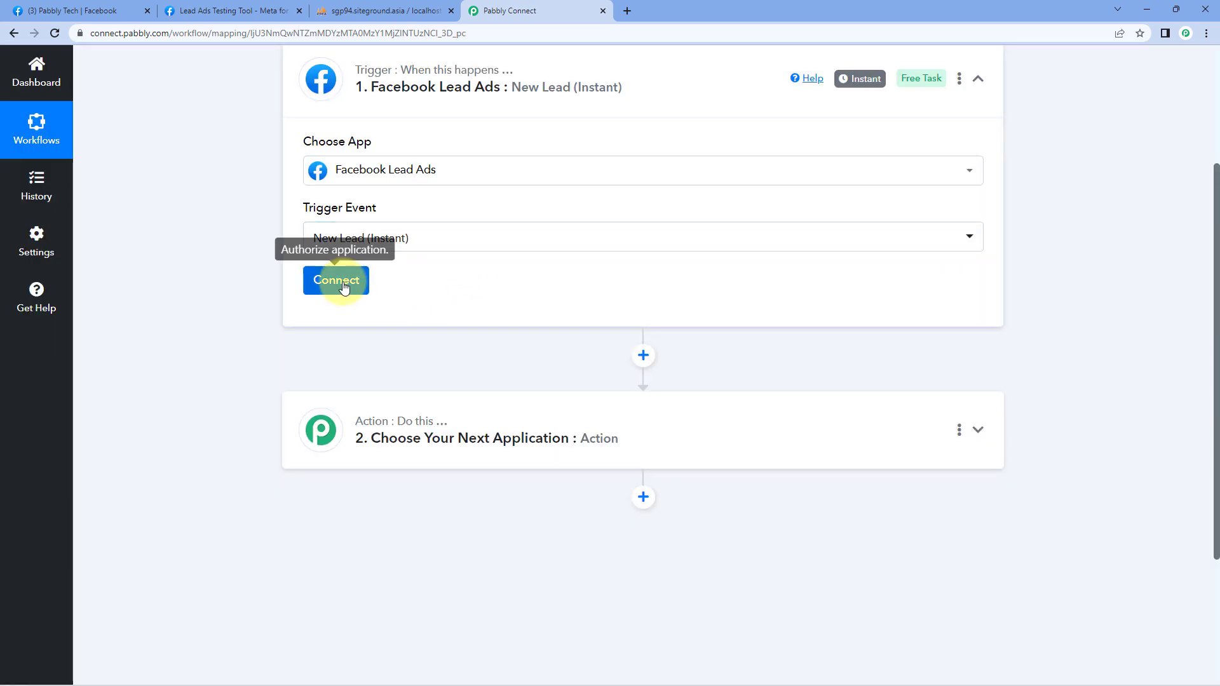
pyautogui.click(341, 286)
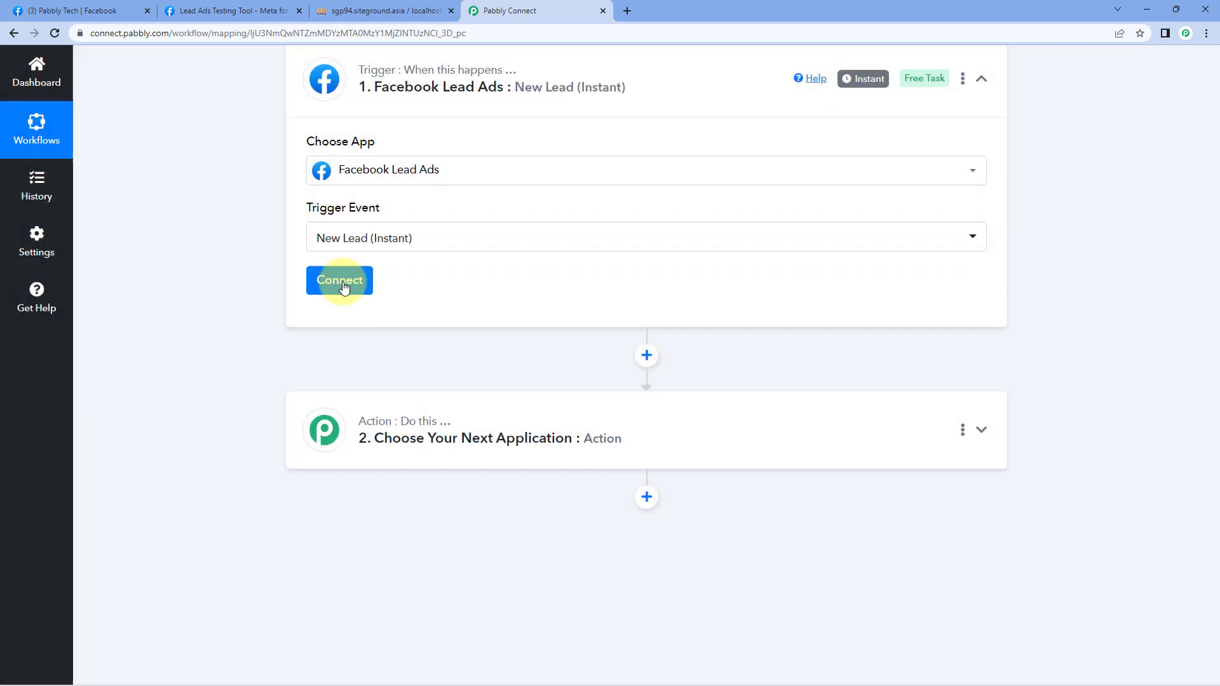
pyautogui.click(566, 202)
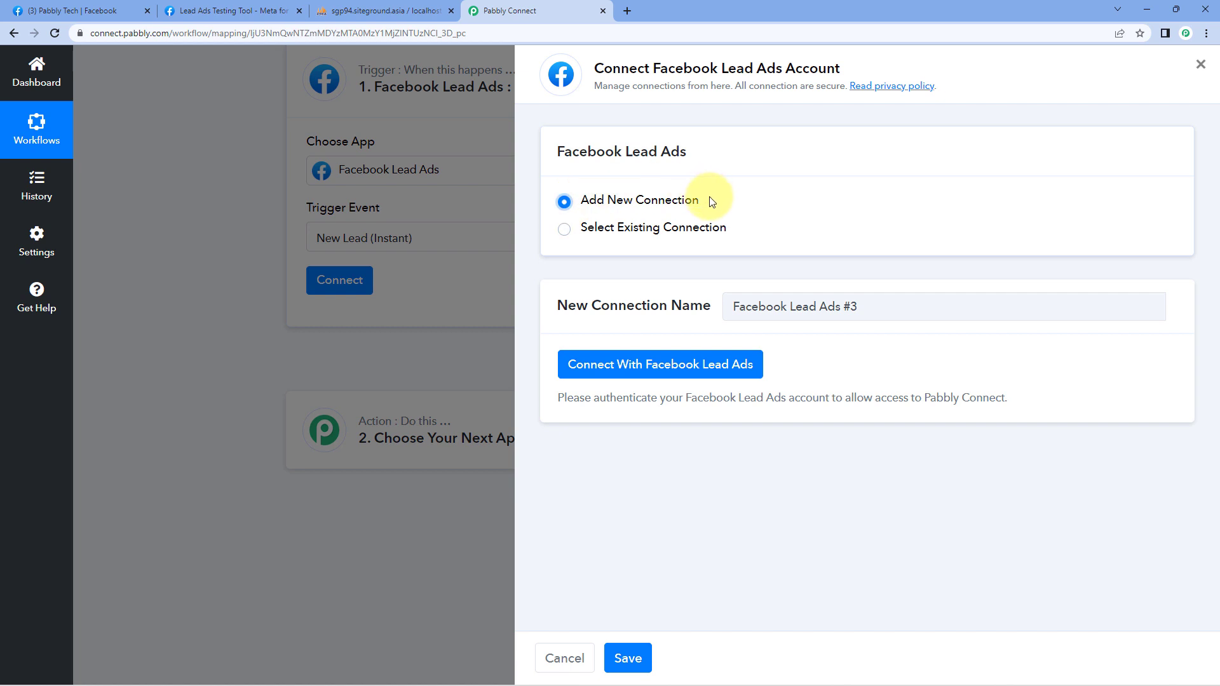
# Step: Authorise the new Facebook Lead Ads account connection and return to the workflow
pyautogui.click(662, 376)
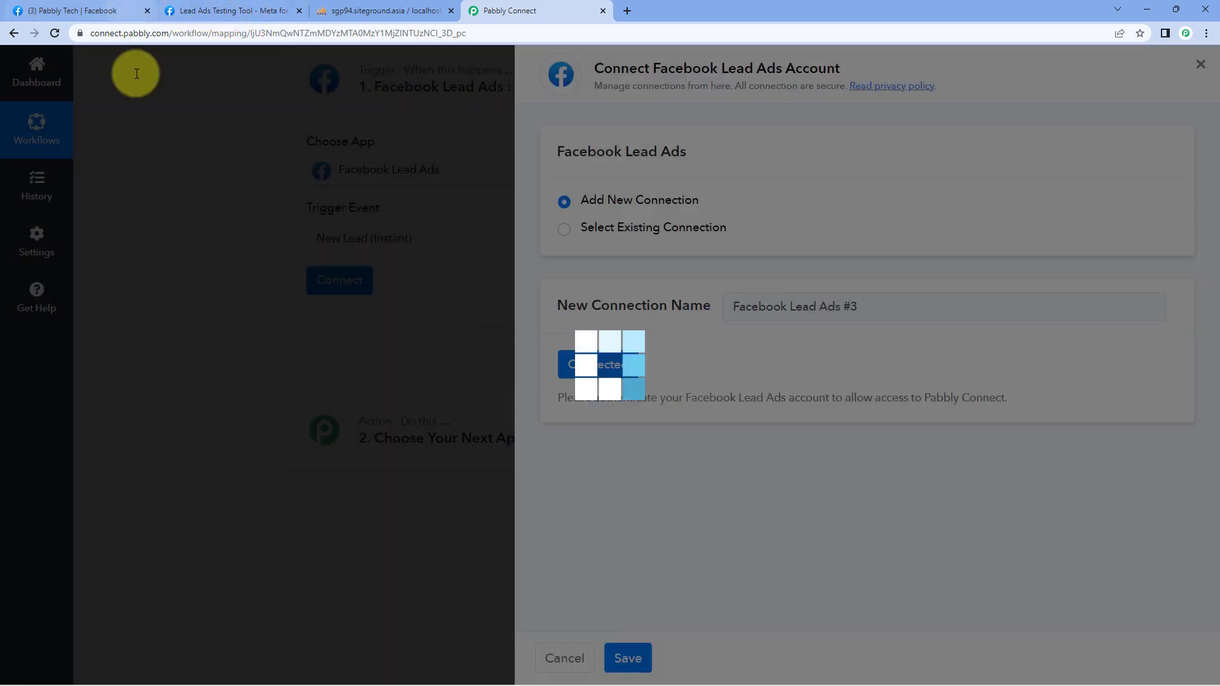
pyautogui.click(82, 11)
pyautogui.click(508, 9)
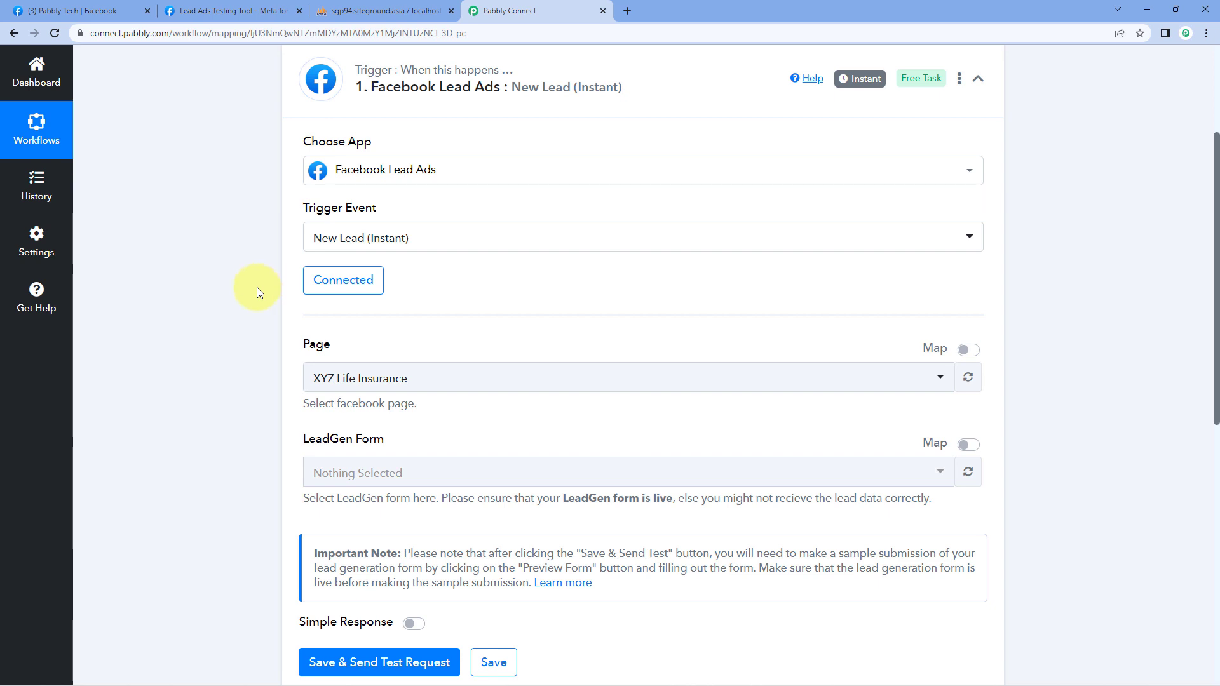
# Step: Browse the trigger's Facebook Page list, then switch to the Pabbly Tech Facebook tab
pyautogui.scroll(-2, 224, 289)
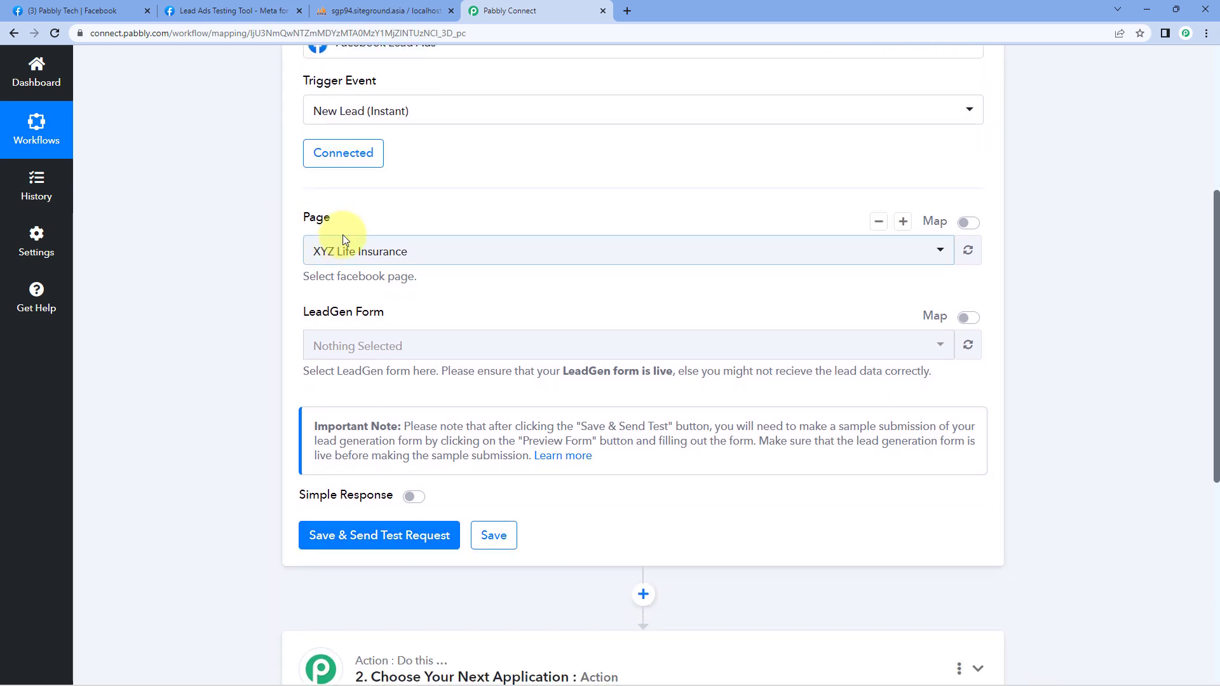
pyautogui.click(493, 250)
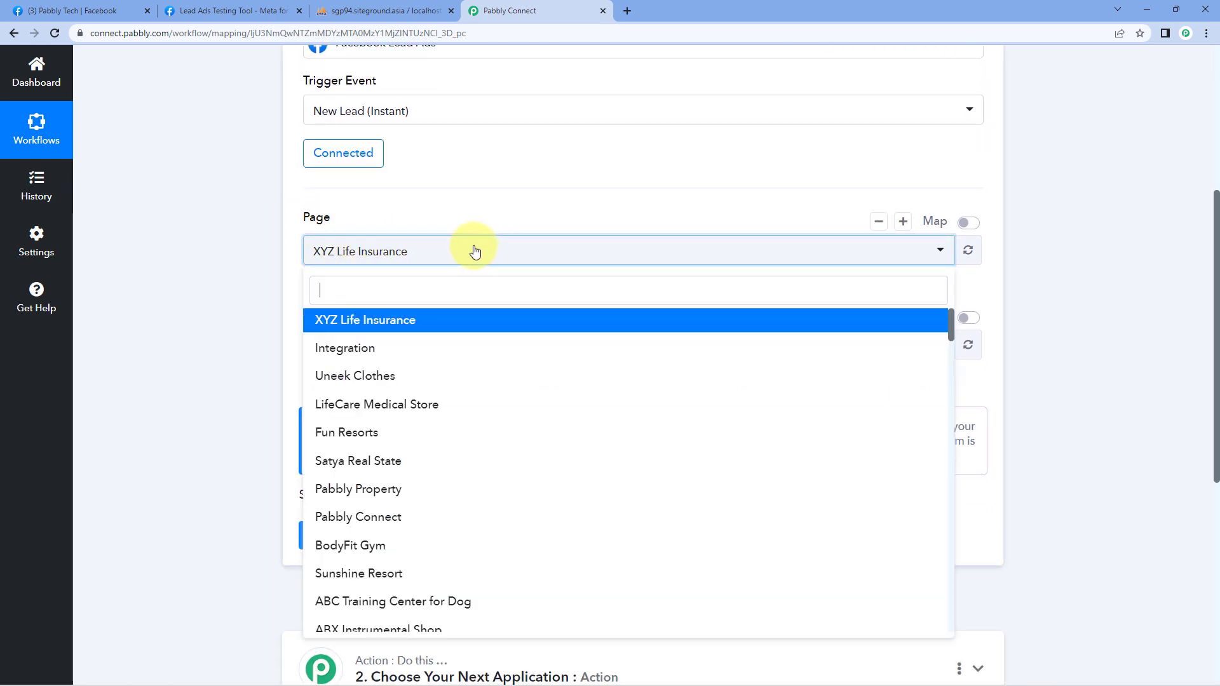
pyautogui.scroll(-2, 239, 272)
pyautogui.scroll(-4, 436, 245)
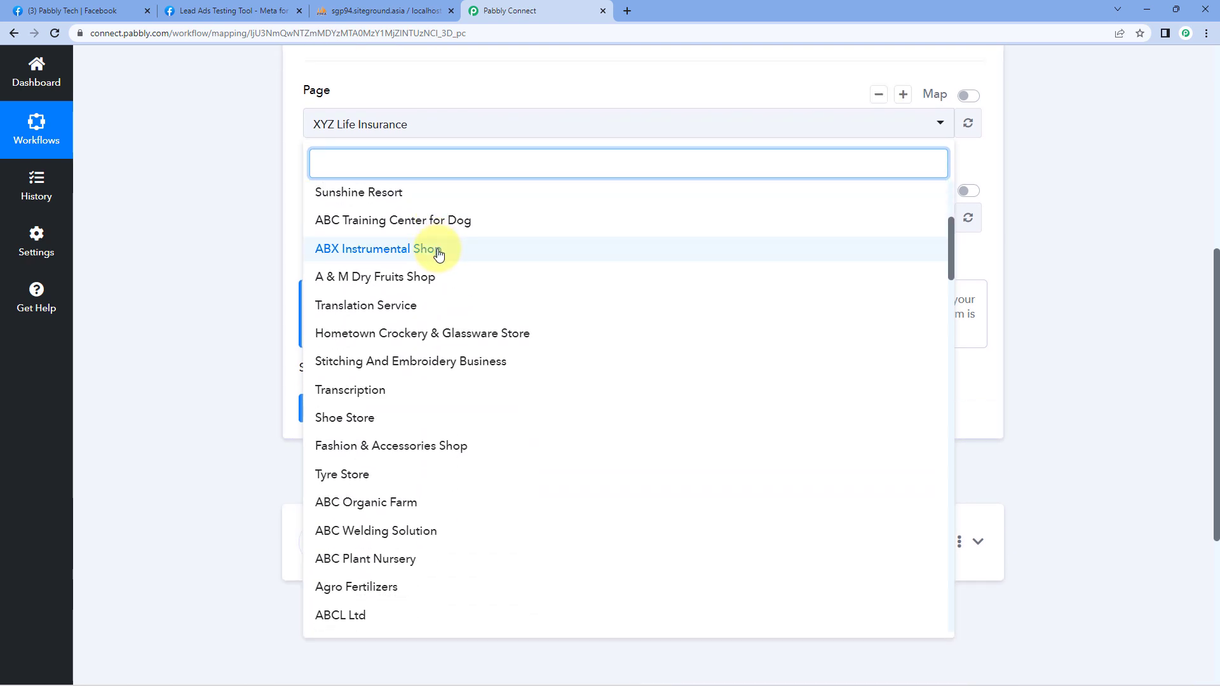
pyautogui.click(96, 11)
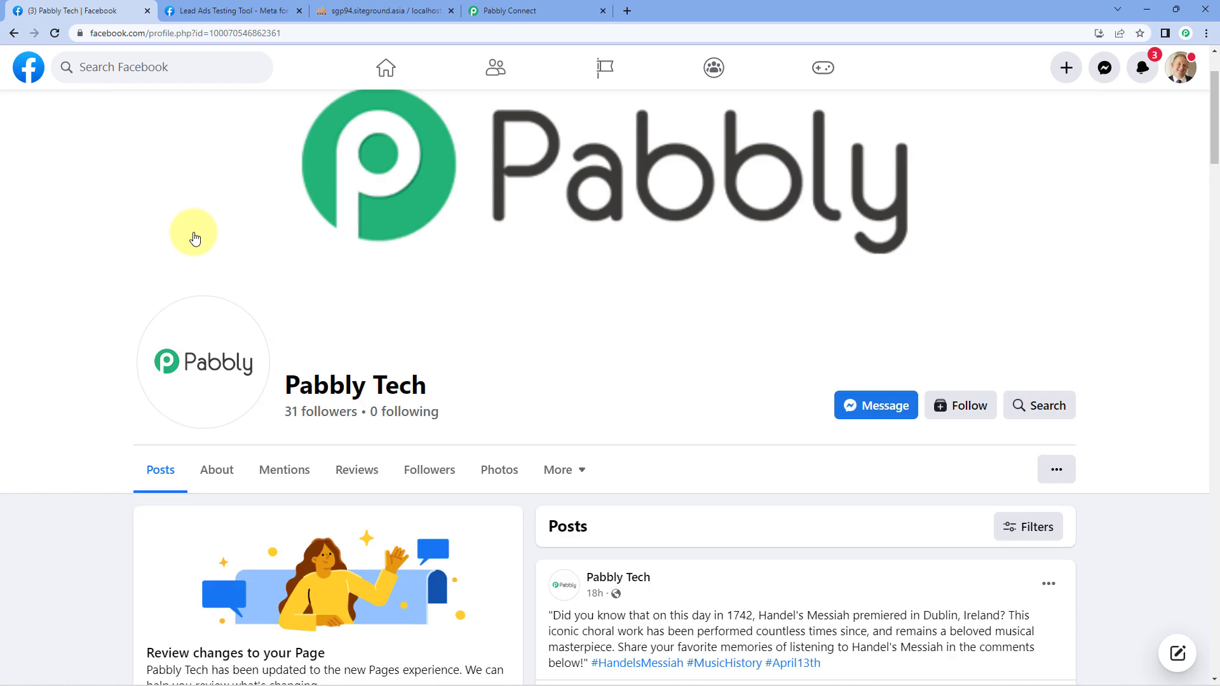
# Step: Open Pabbly Tech from Facebook's Your Pages list, then go back to Pabbly Connect
pyautogui.click(29, 66)
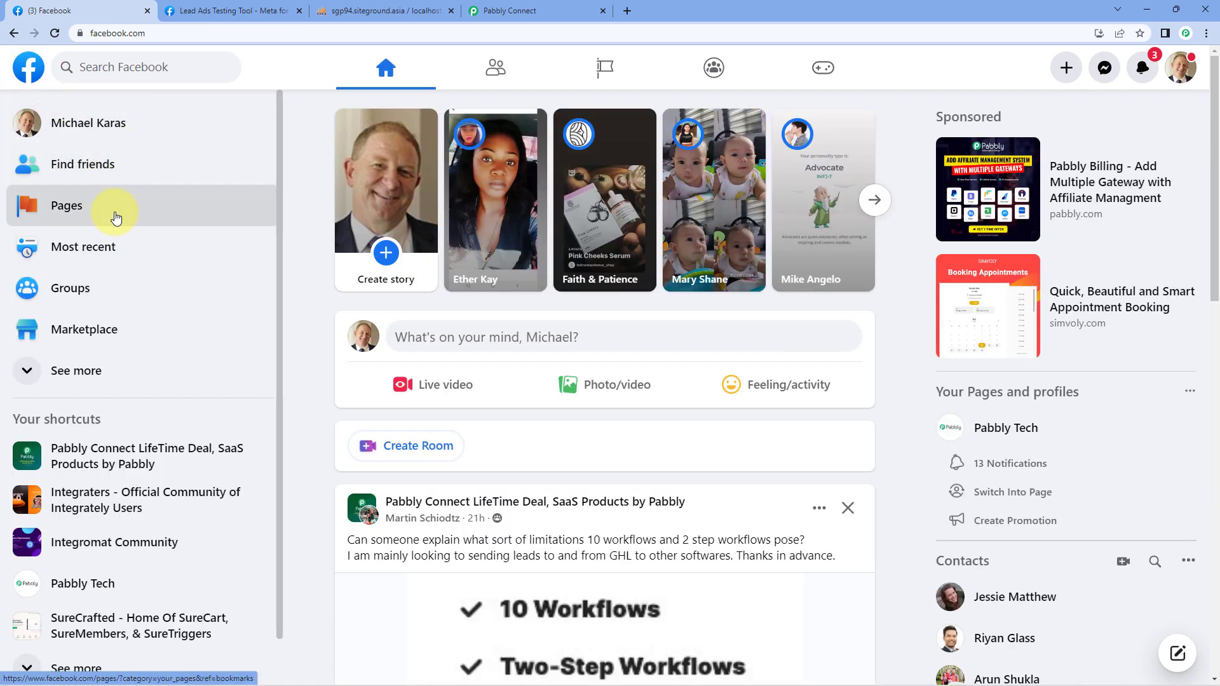
pyautogui.click(115, 218)
pyautogui.scroll(-5, 316, 263)
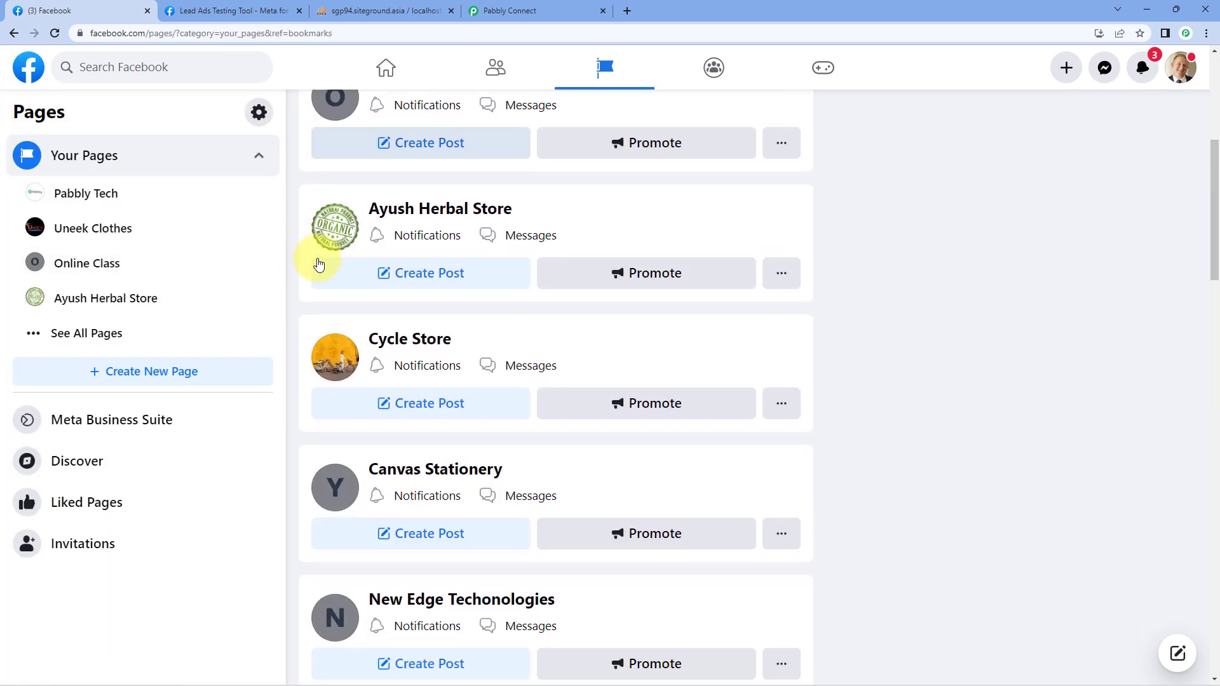
pyautogui.scroll(5, 318, 265)
pyautogui.click(416, 201)
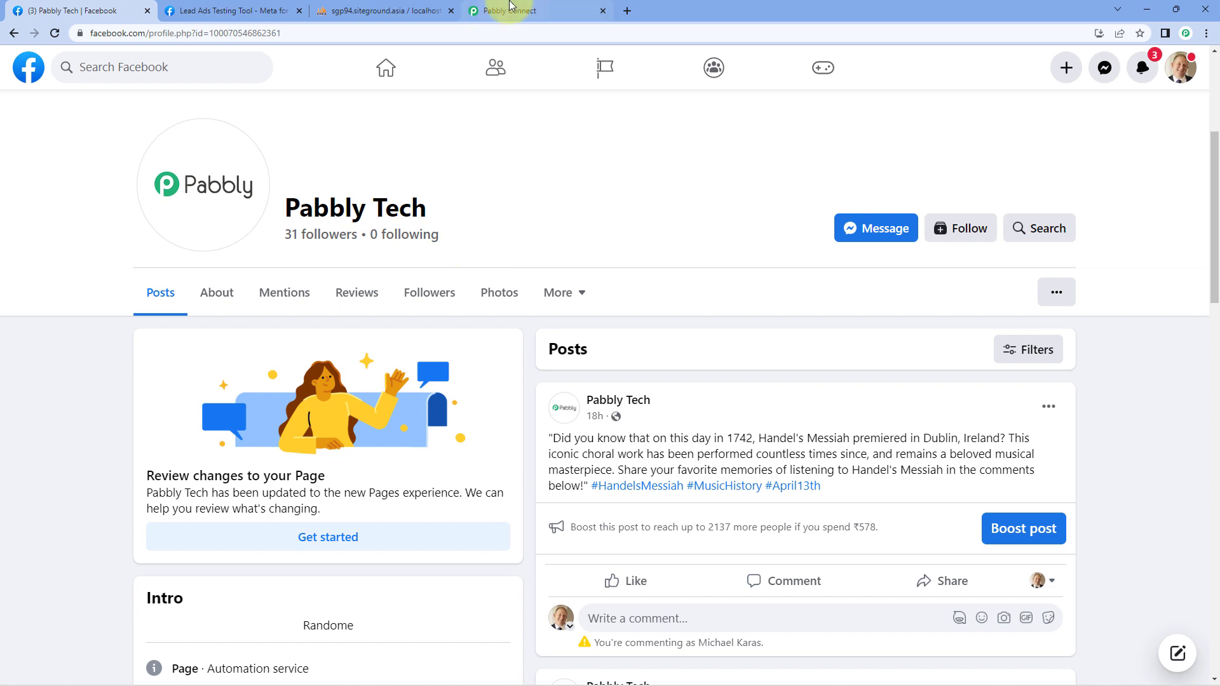
pyautogui.click(493, 11)
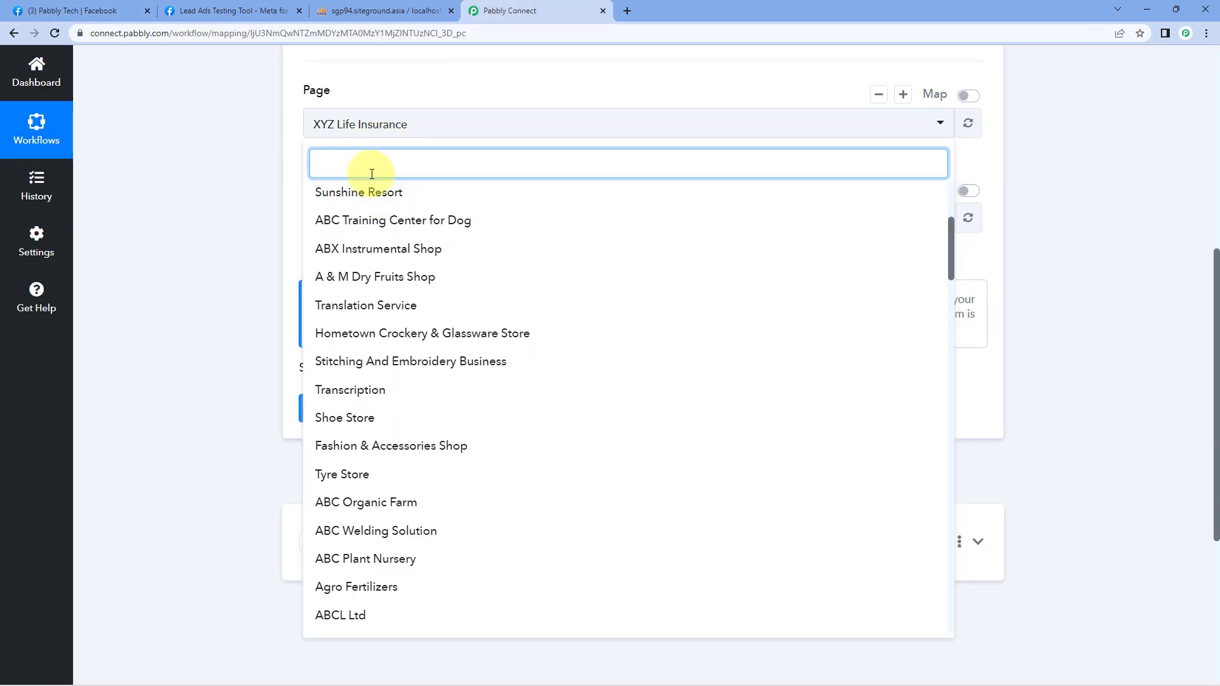
# Step: Select Pabbly Tech as the trigger page and compare its lead forms with the Testing Tool's Form list
pyautogui.write('Pa')
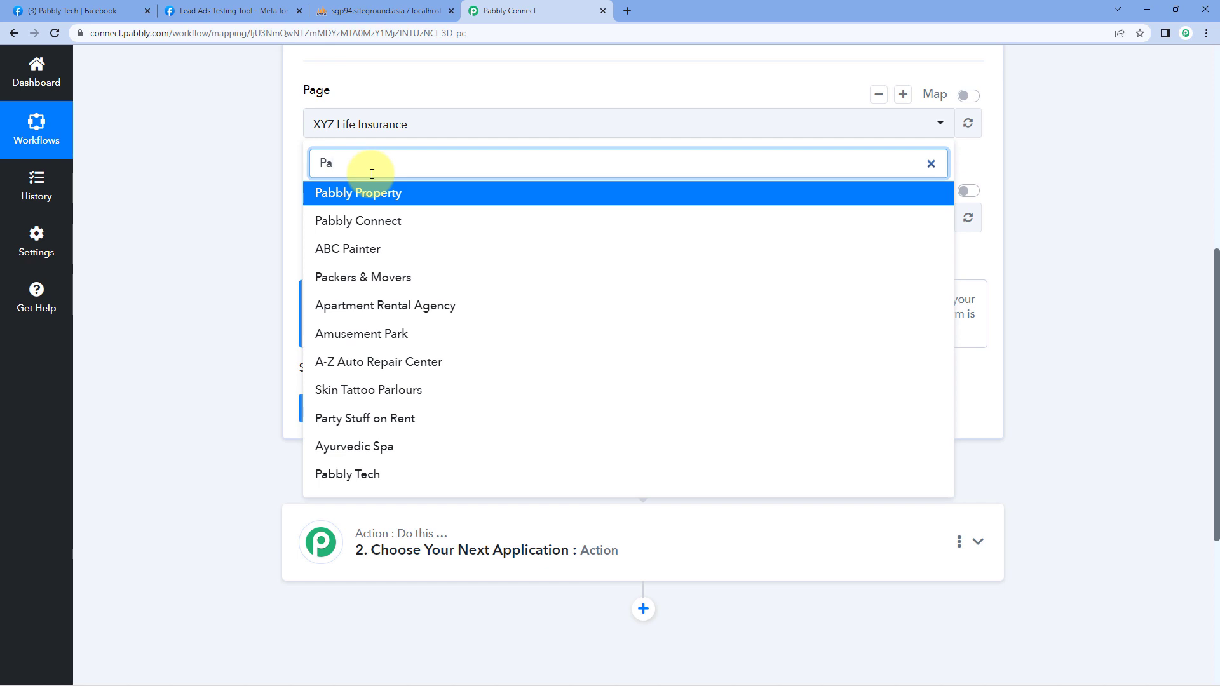
pyautogui.click(348, 475)
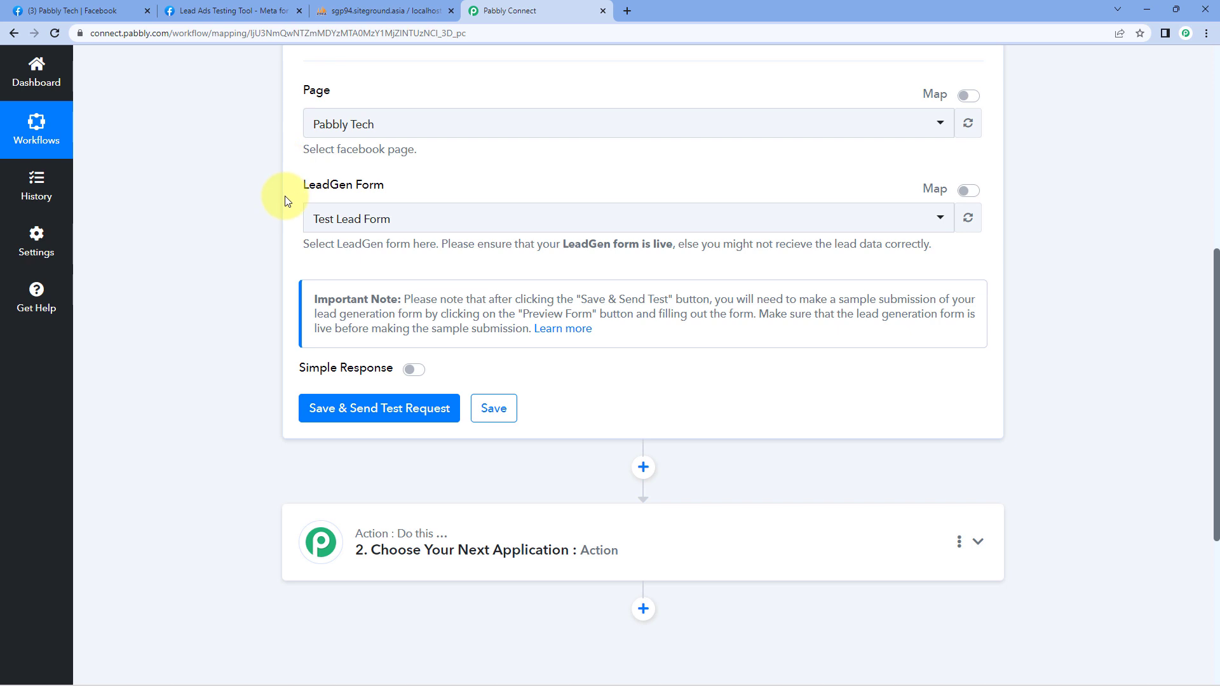
pyautogui.click(409, 217)
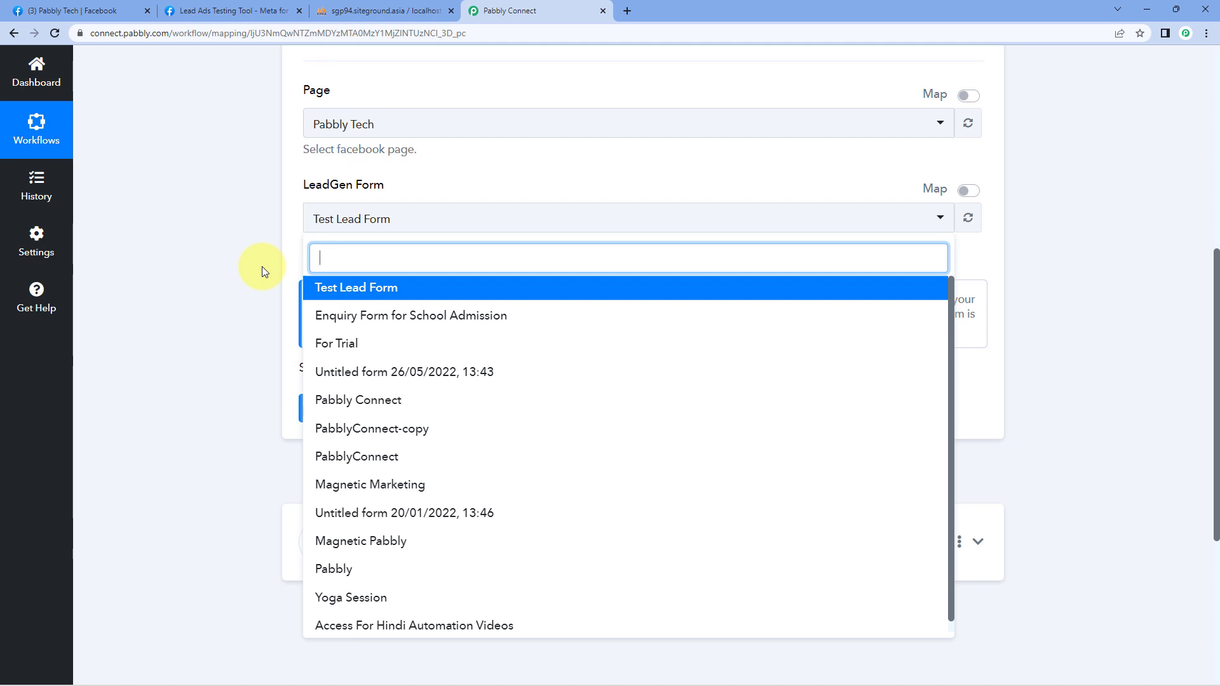
pyautogui.scroll(-2, 357, 400)
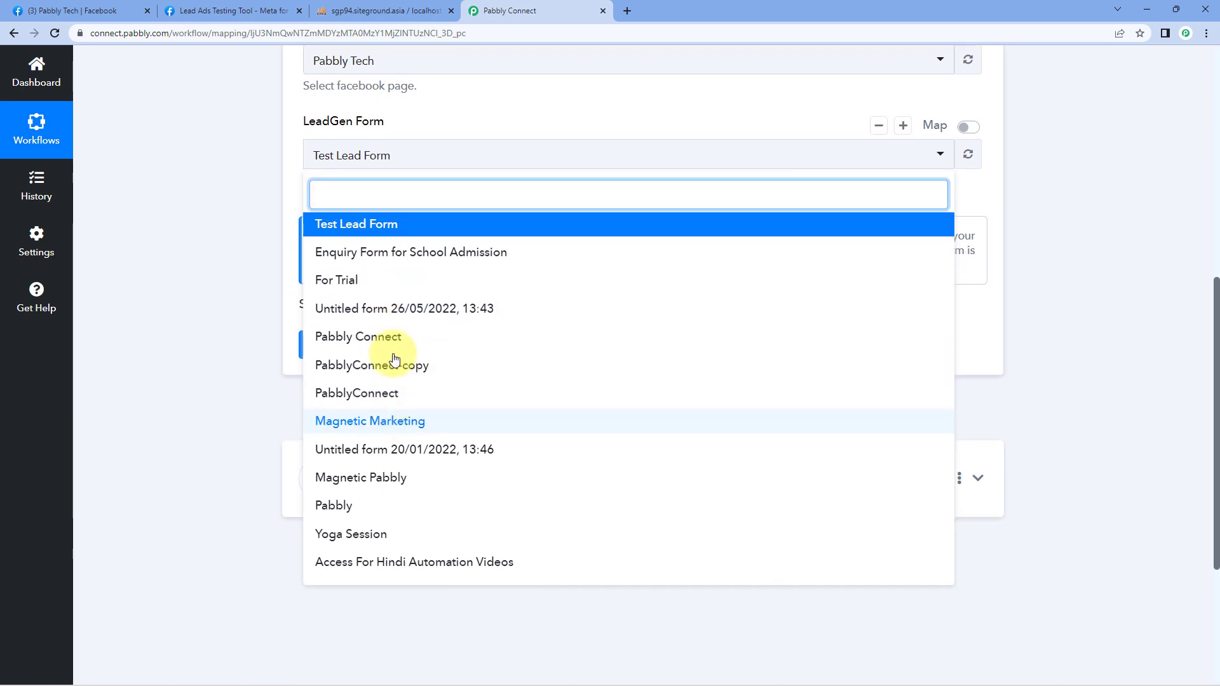
pyautogui.scroll(1, 357, 317)
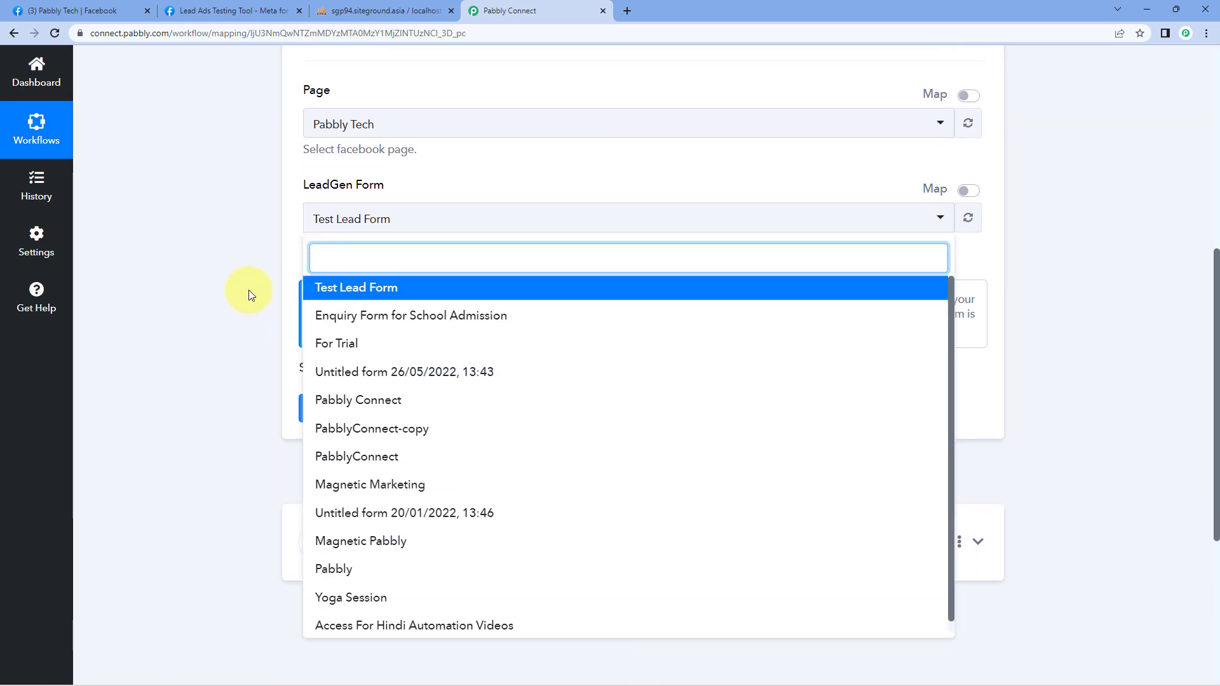
pyautogui.click(239, 11)
pyautogui.click(412, 229)
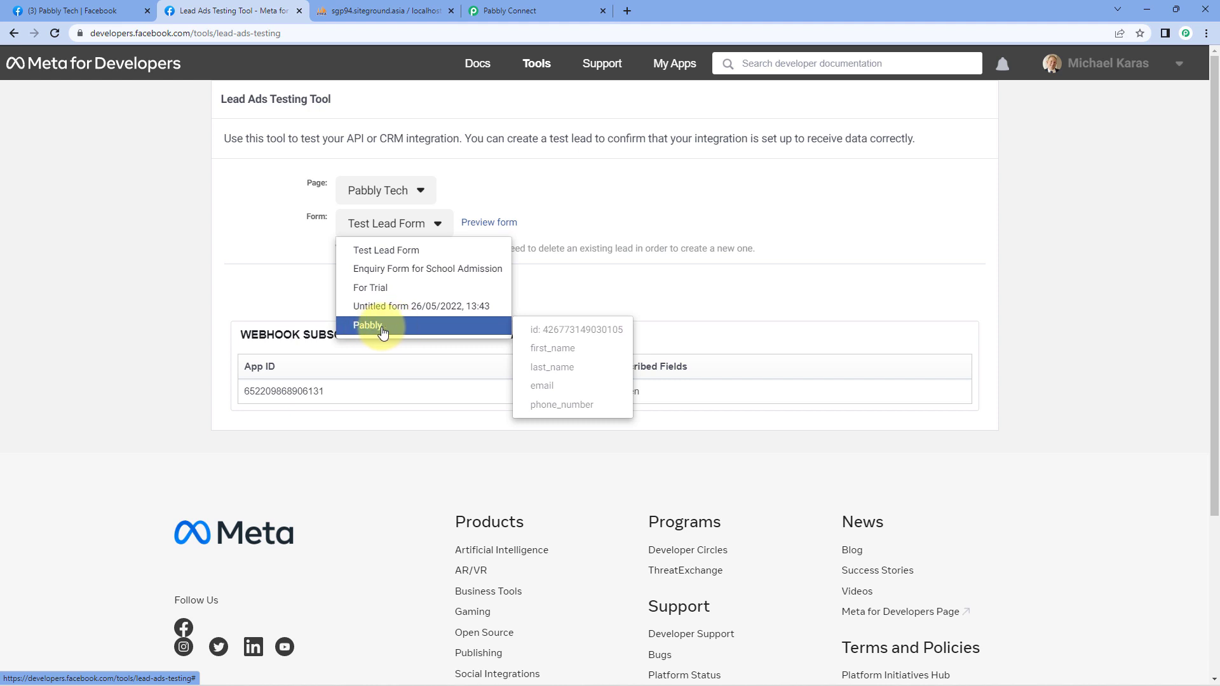
# Step: Choose the Pabbly LeadGen Form and Save & Send Test Request to await a webhook lead
pyautogui.click(381, 11)
pyautogui.click(502, 11)
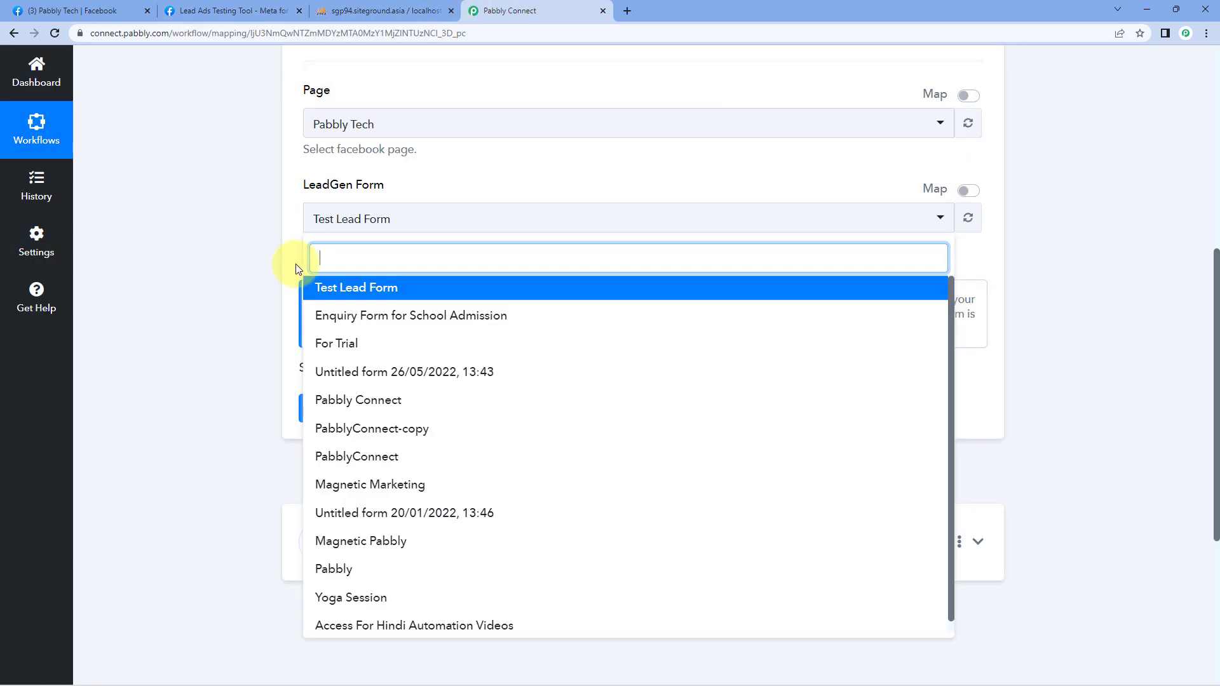
pyautogui.click(337, 572)
pyautogui.scroll(1, 220, 273)
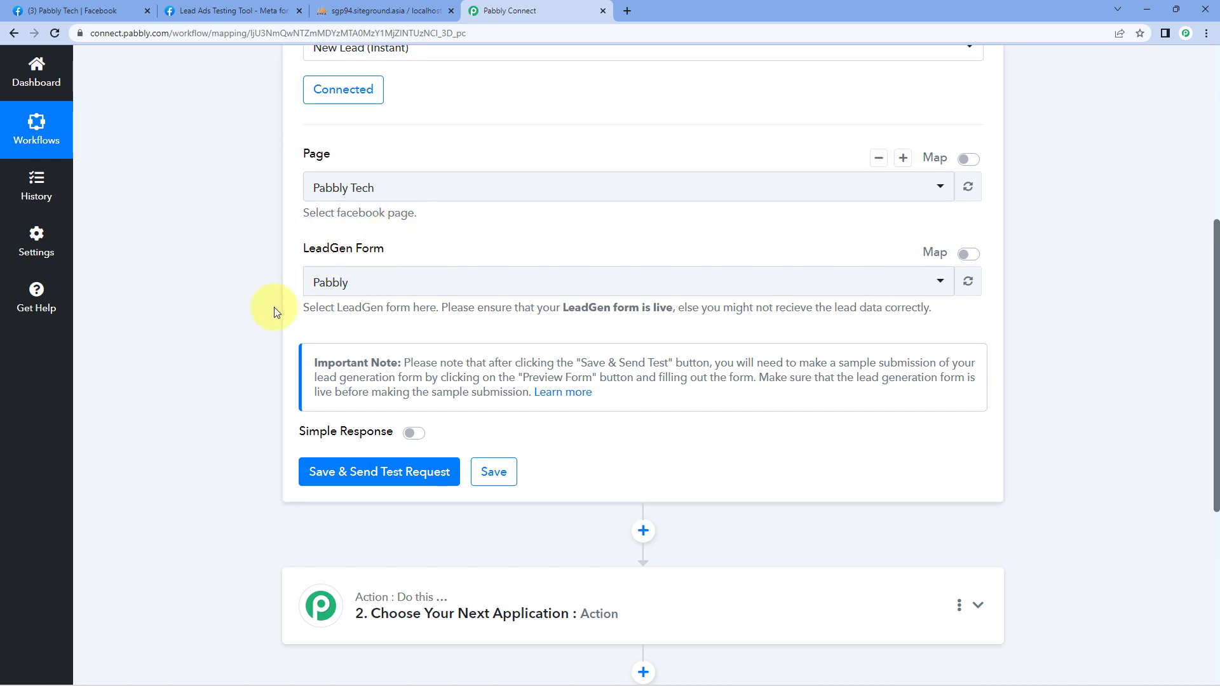
pyautogui.click(367, 473)
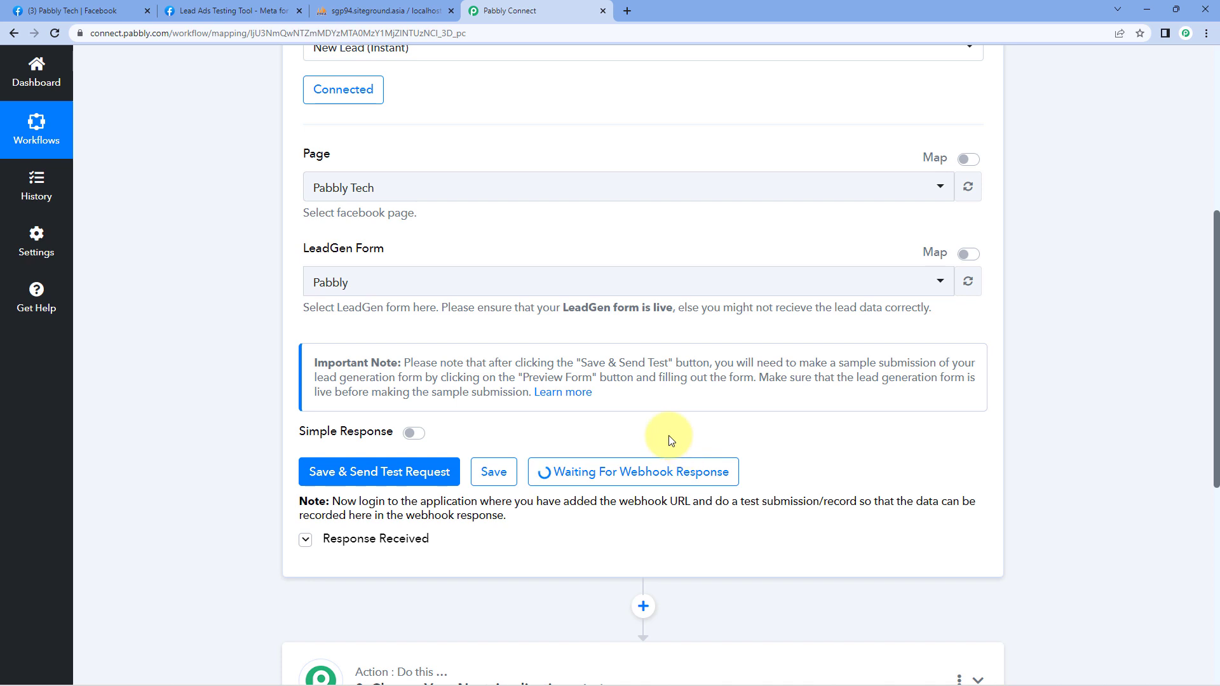
pyautogui.click(249, 9)
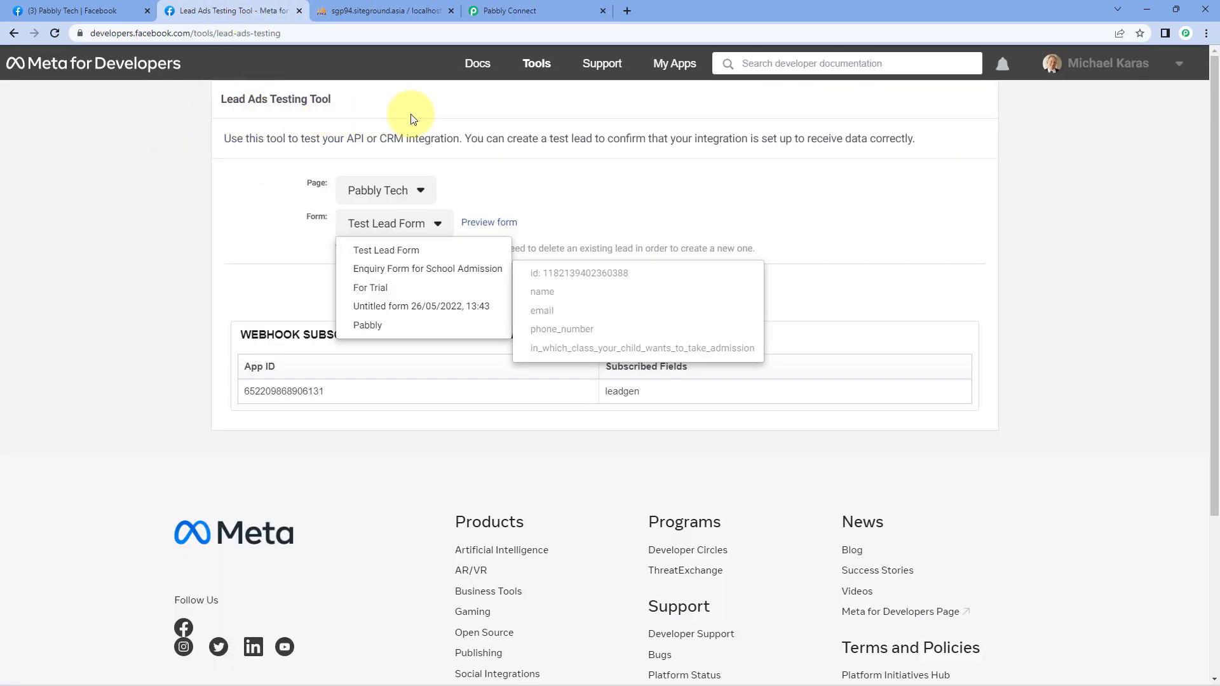
# Step: In the Lead Ads Testing Tool, select page Pabbly Tech and form Pabbly, then preview the form
pyautogui.click(375, 107)
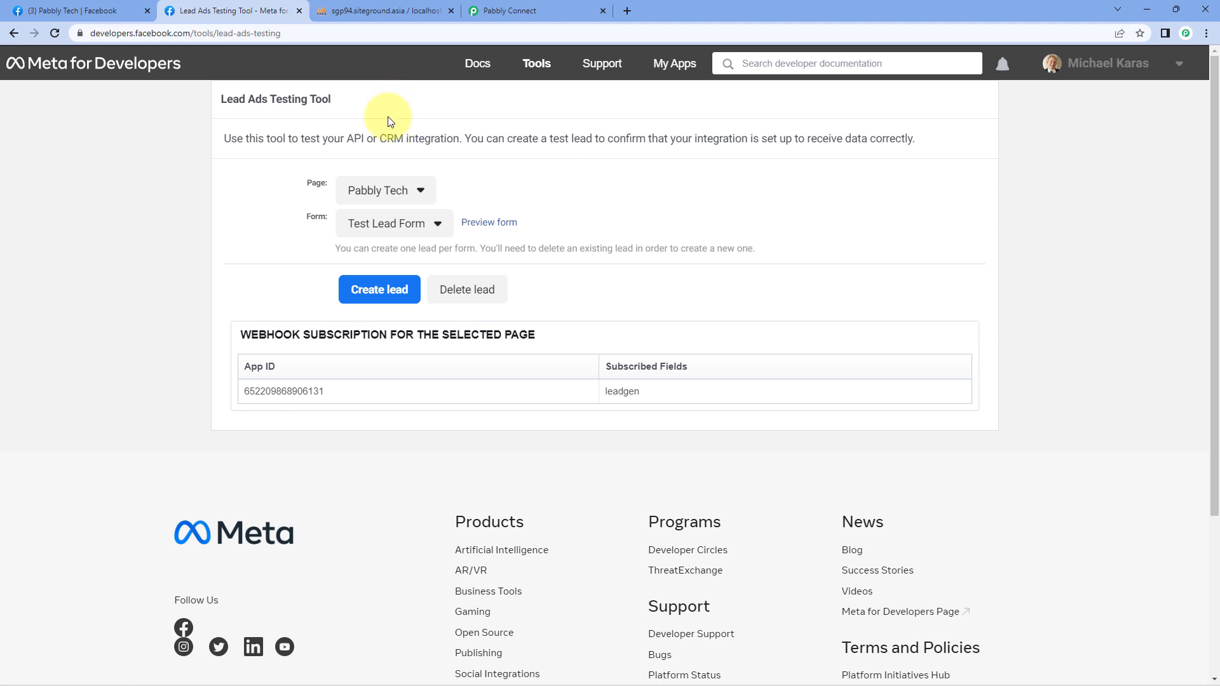
pyautogui.moveTo(453, 57)
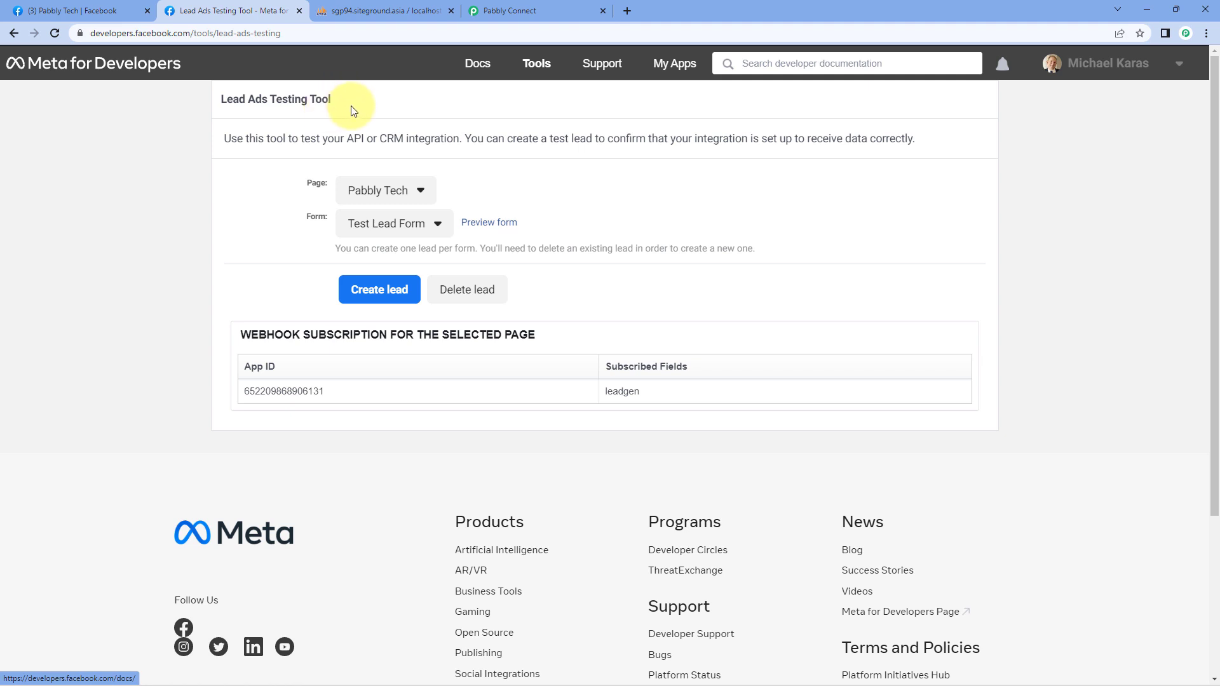
pyautogui.click(421, 190)
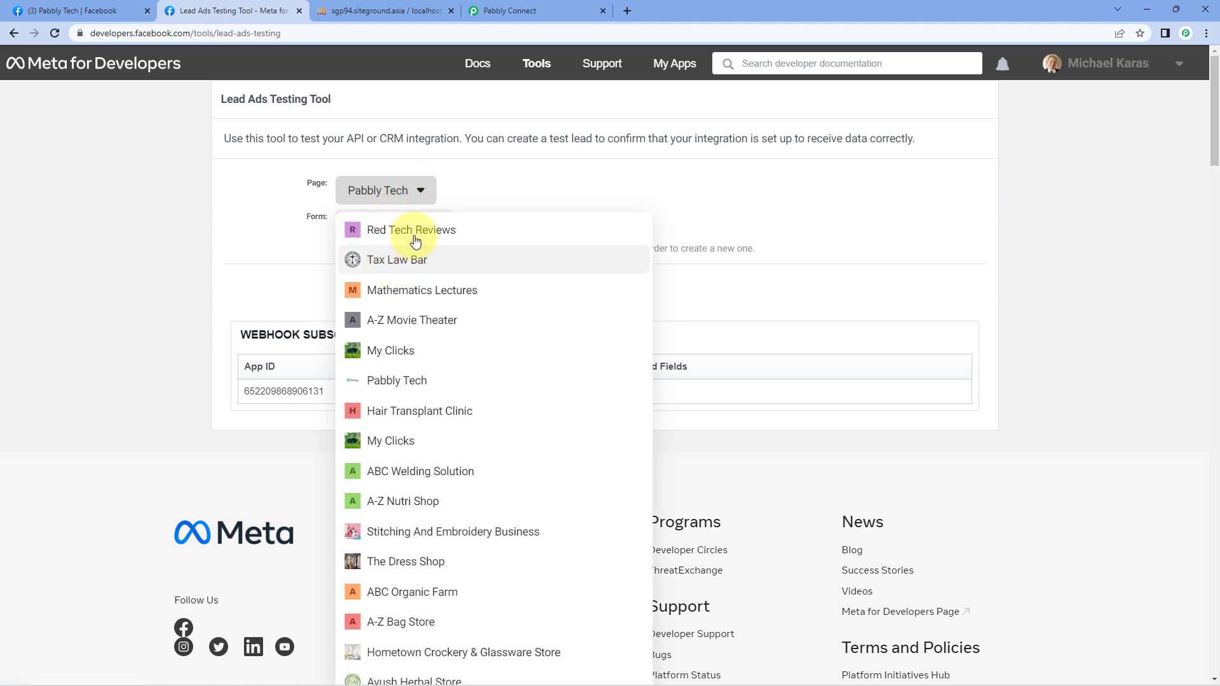
pyautogui.click(264, 218)
pyautogui.click(436, 223)
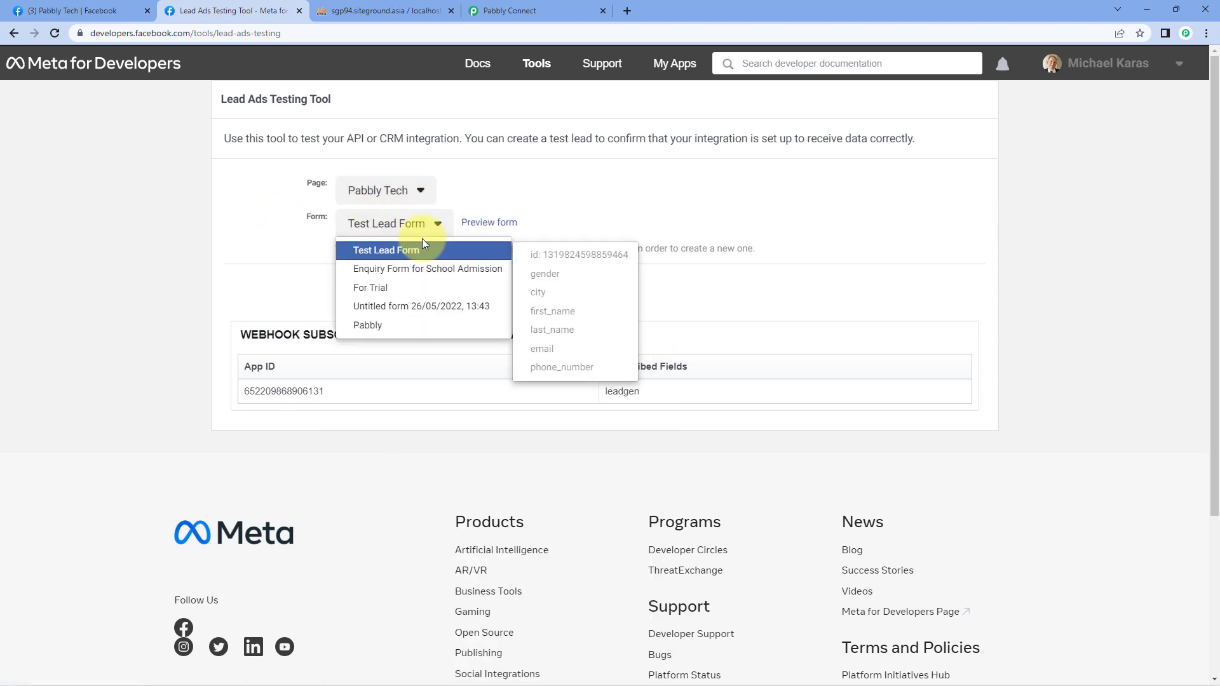
pyautogui.click(401, 325)
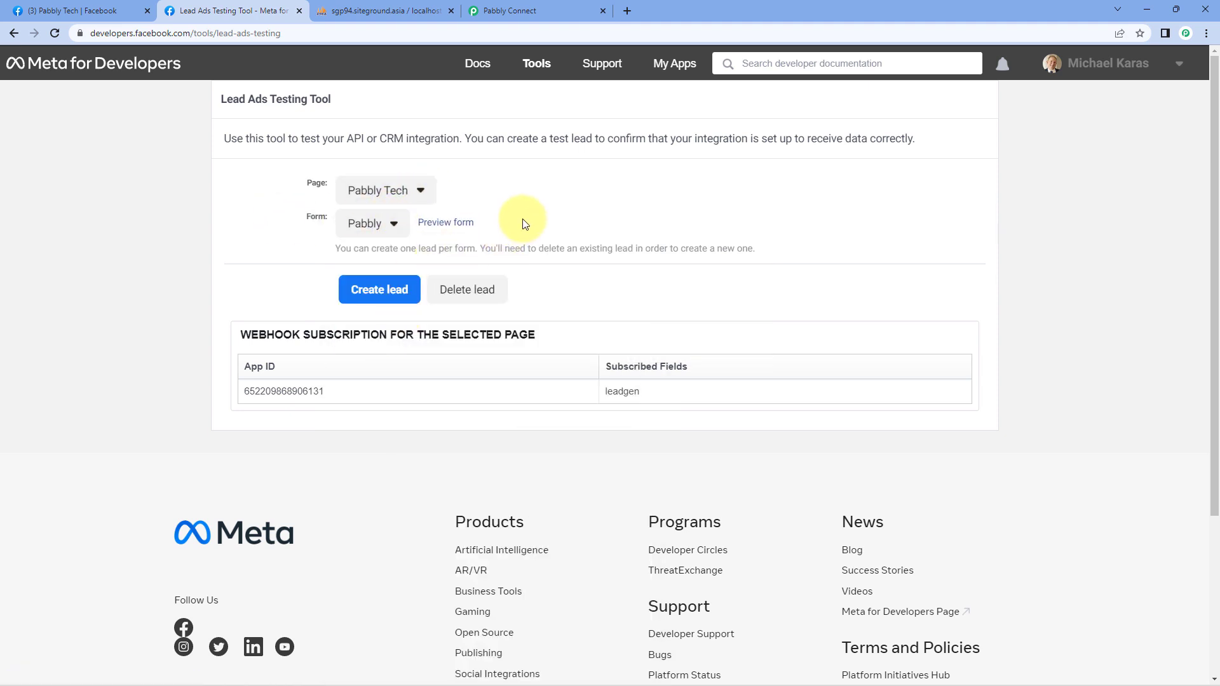
pyautogui.click(508, 11)
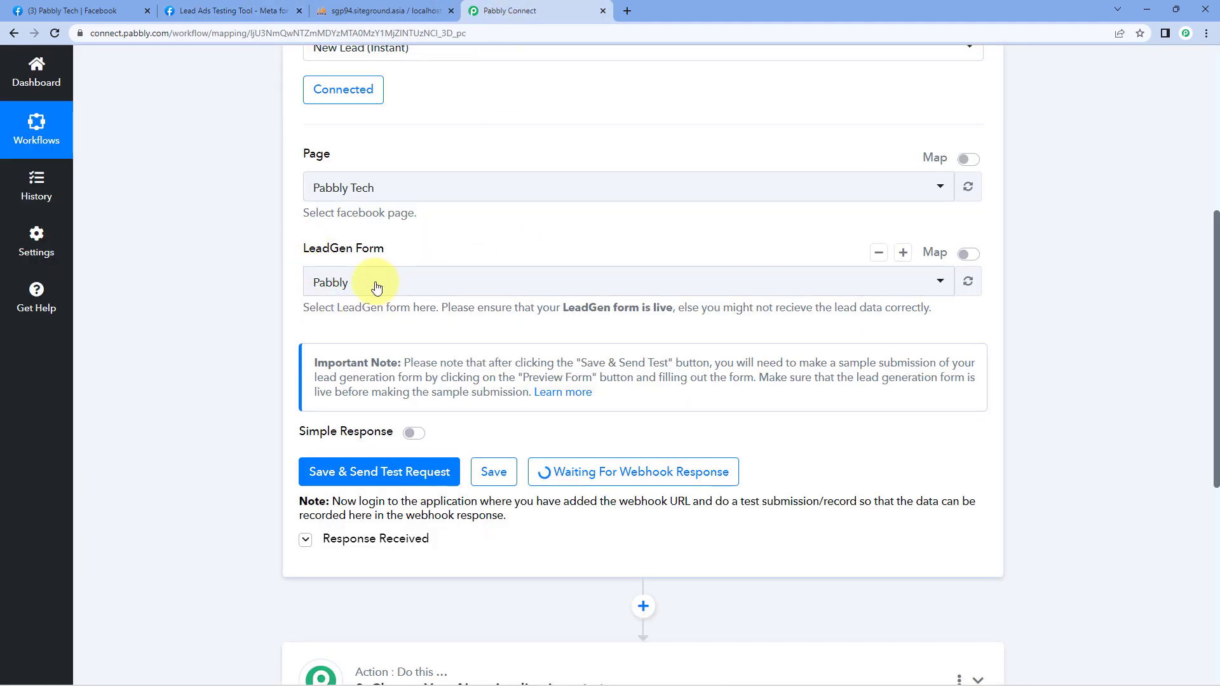
pyautogui.click(215, 11)
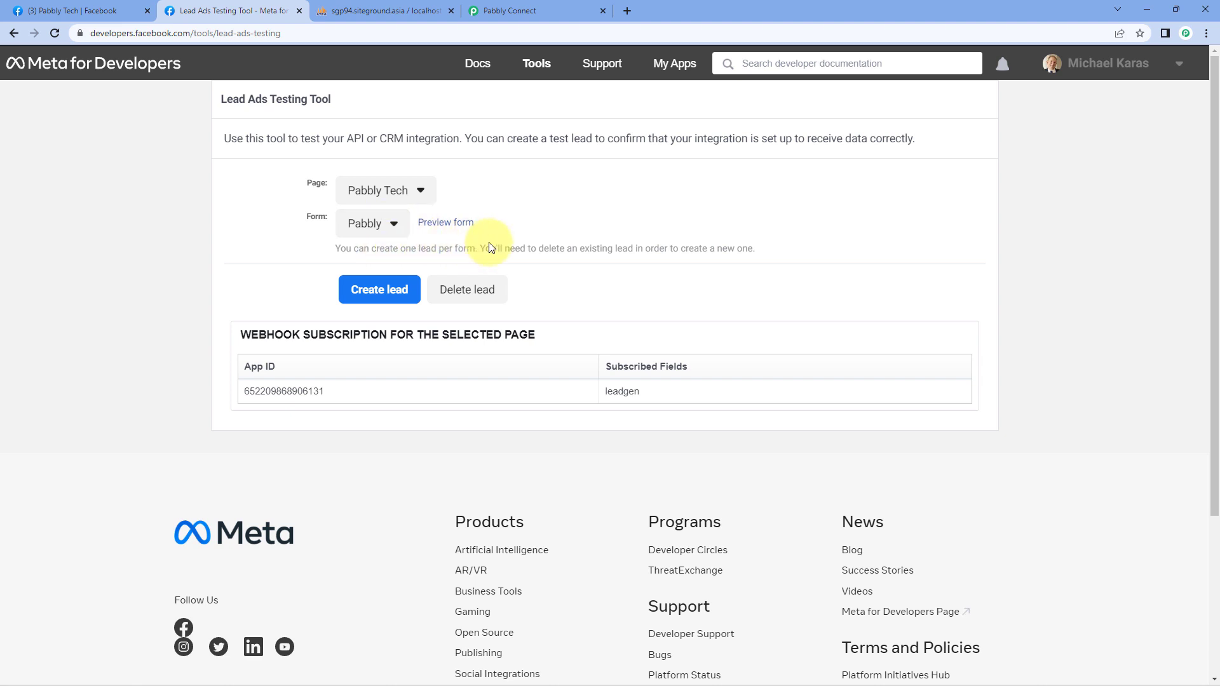
pyautogui.click(455, 225)
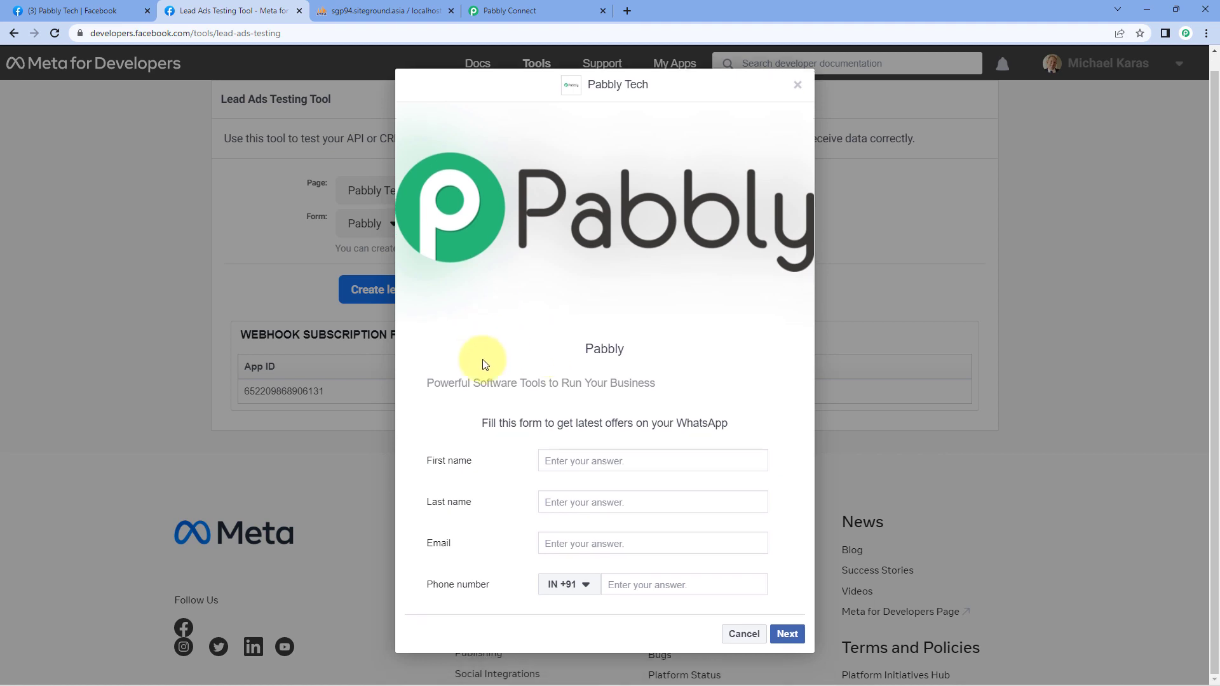
# Step: Fill the form preview with a sample first name, last name, email and phone number
pyautogui.click(581, 460)
pyautogui.write('Demo')
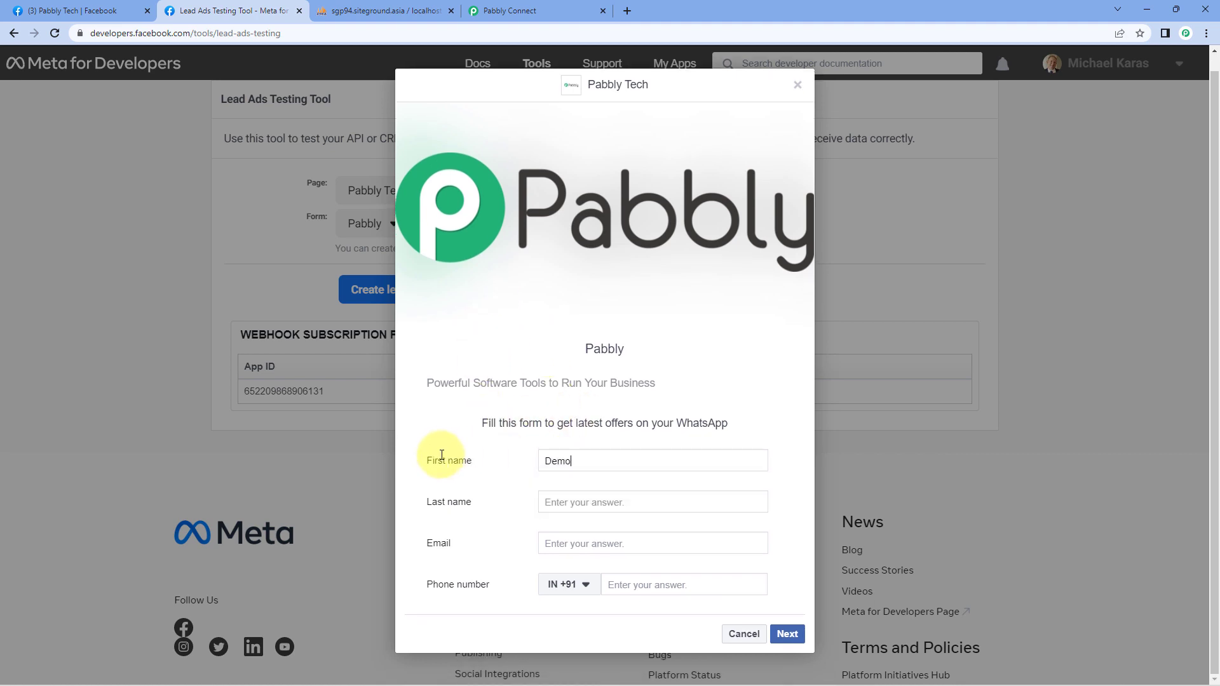
pyautogui.press('Tab')
pyautogui.write('use')
pyautogui.press('Tab')
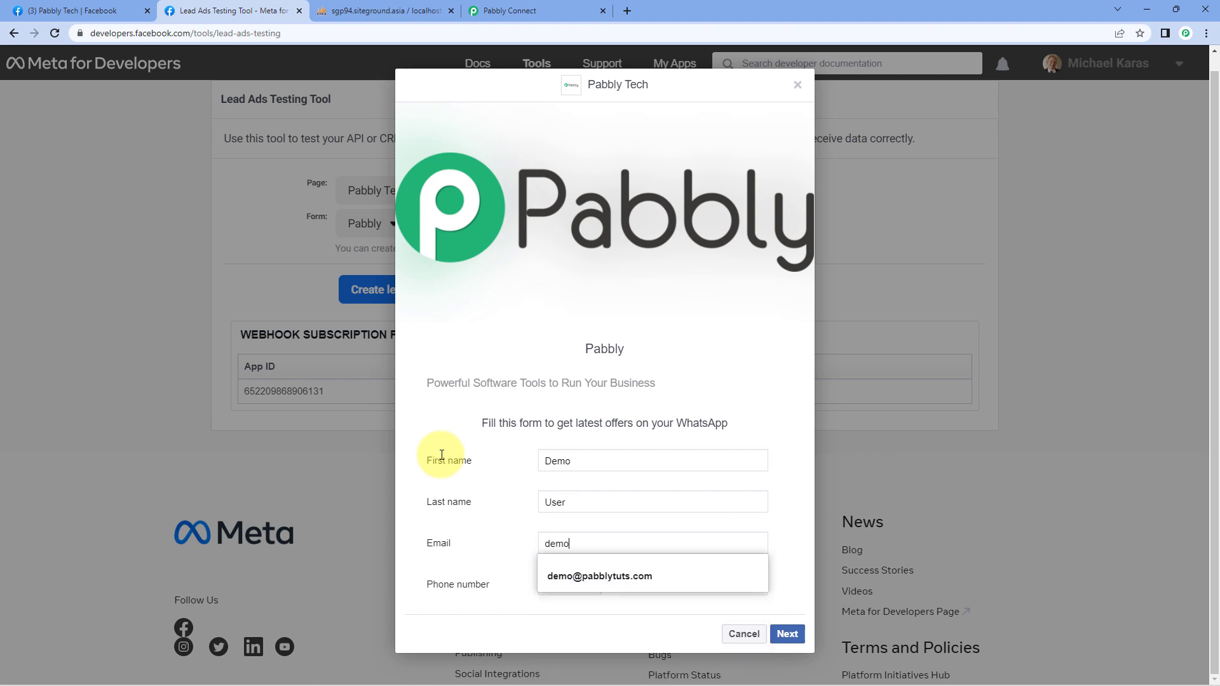
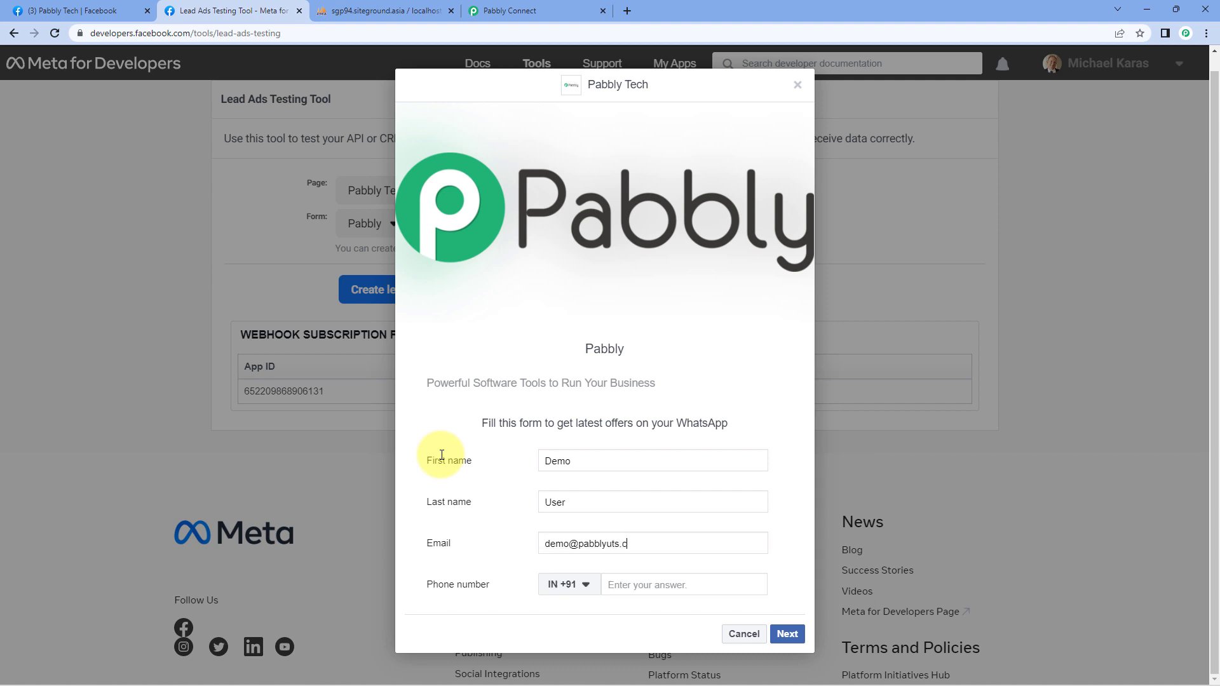
pyautogui.press('Tab')
pyautogui.press('Tab')
pyautogui.write('123')
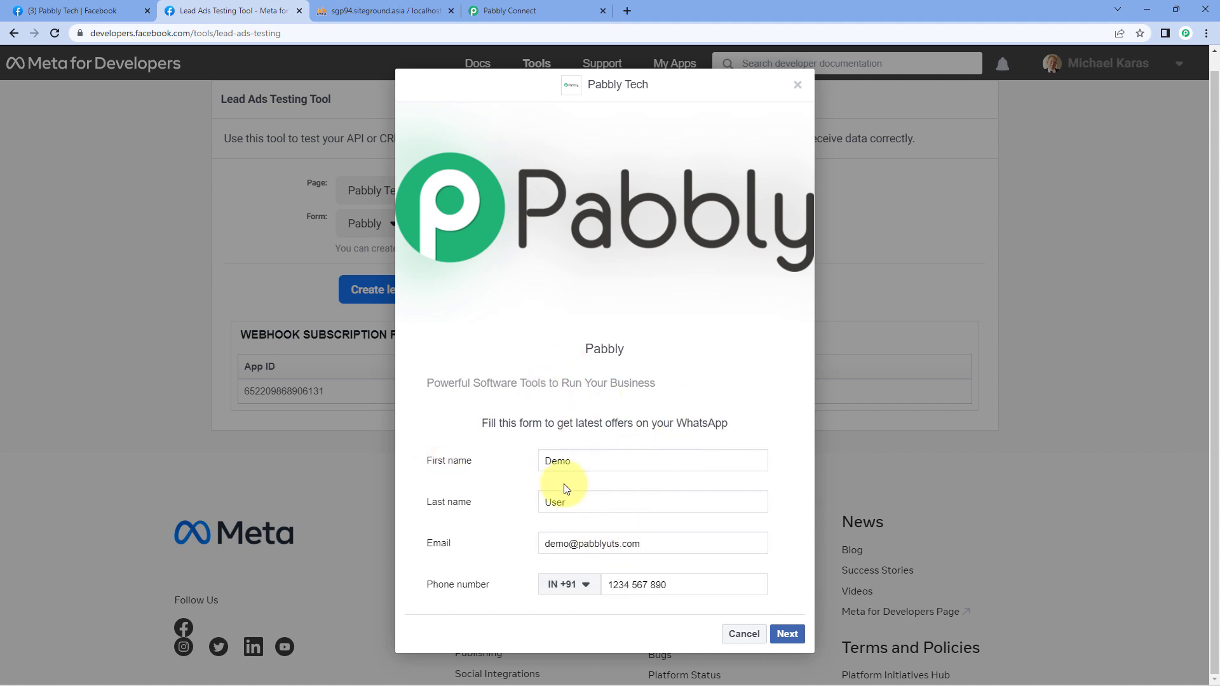
# Step: Submit the test lead and close the confirmation dialog
pyautogui.click(786, 632)
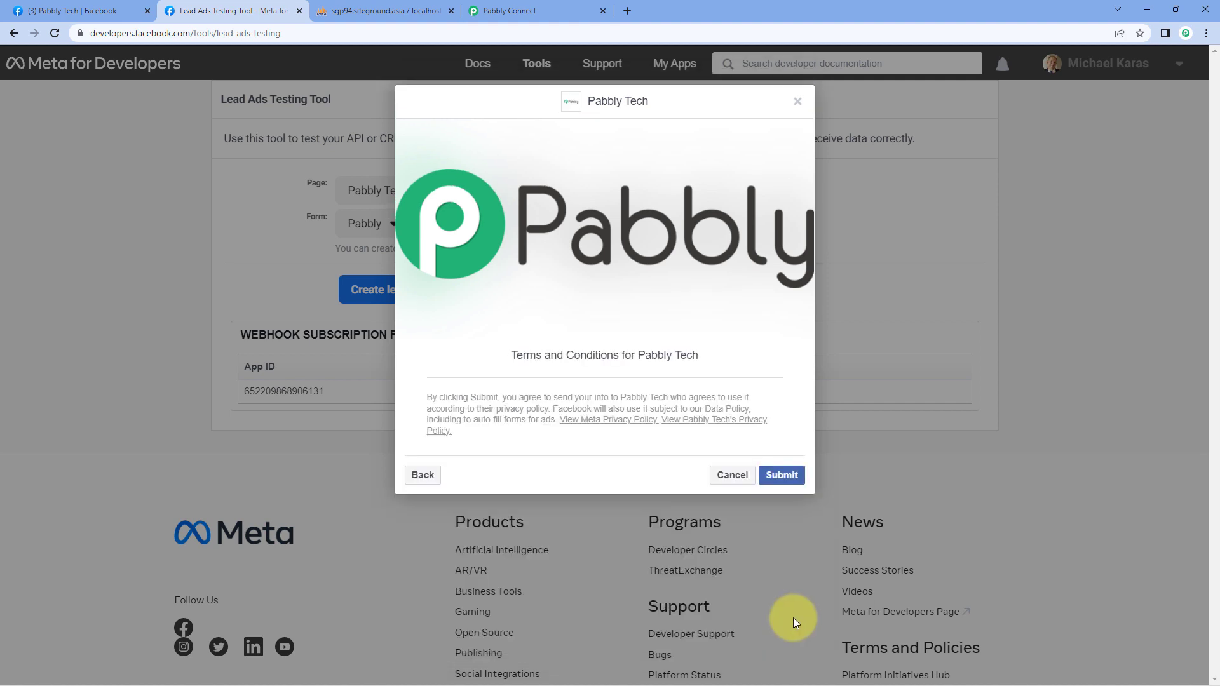
pyautogui.click(784, 476)
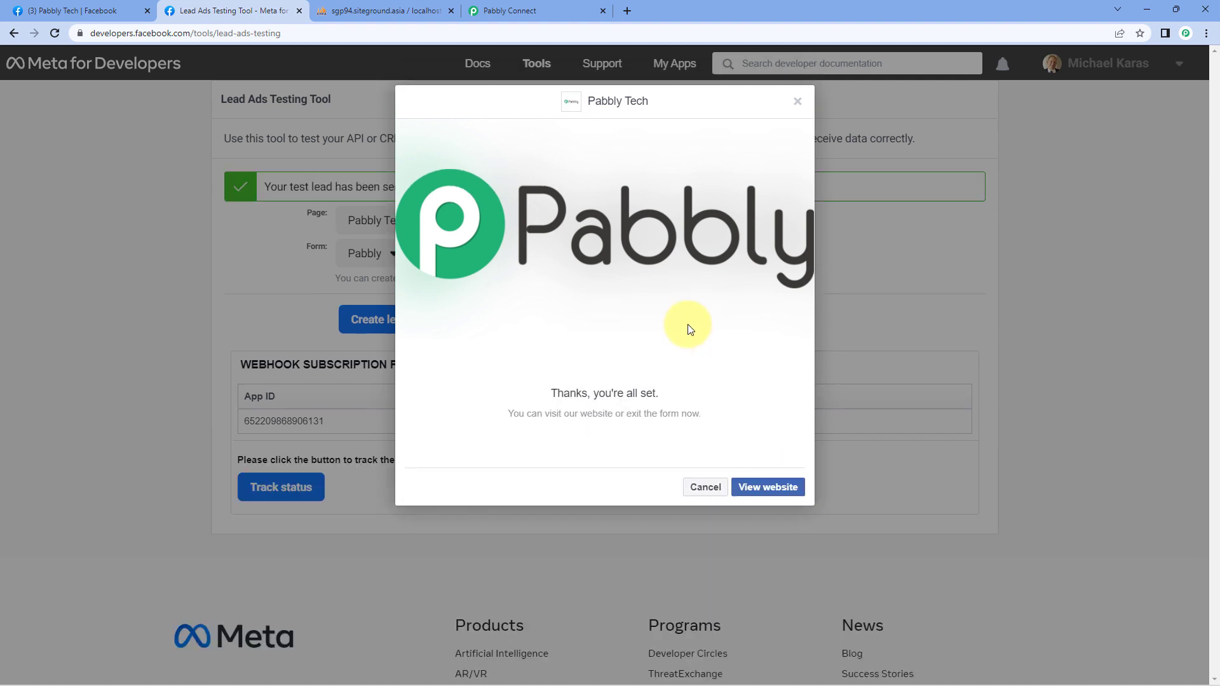
pyautogui.click(796, 101)
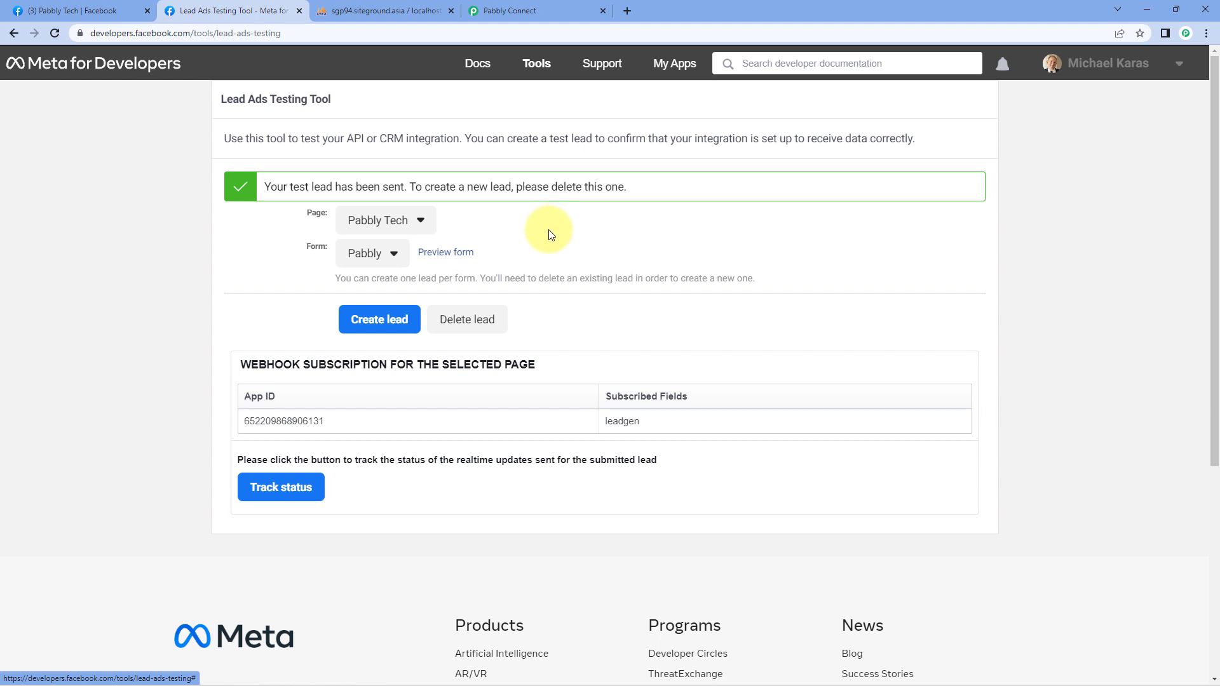
pyautogui.click(553, 9)
pyautogui.scroll(-3, 254, 226)
pyautogui.scroll(-2, 230, 227)
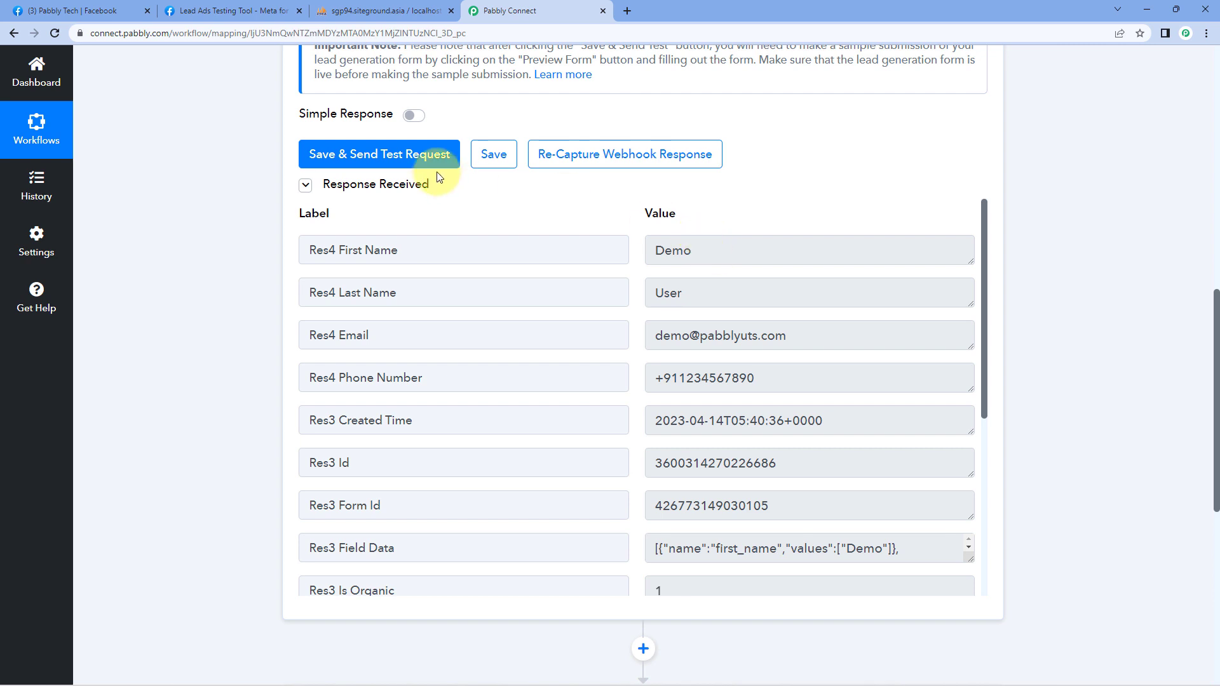
pyautogui.moveTo(421, 185); pyautogui.dragTo(325, 185)
pyautogui.click(555, 223)
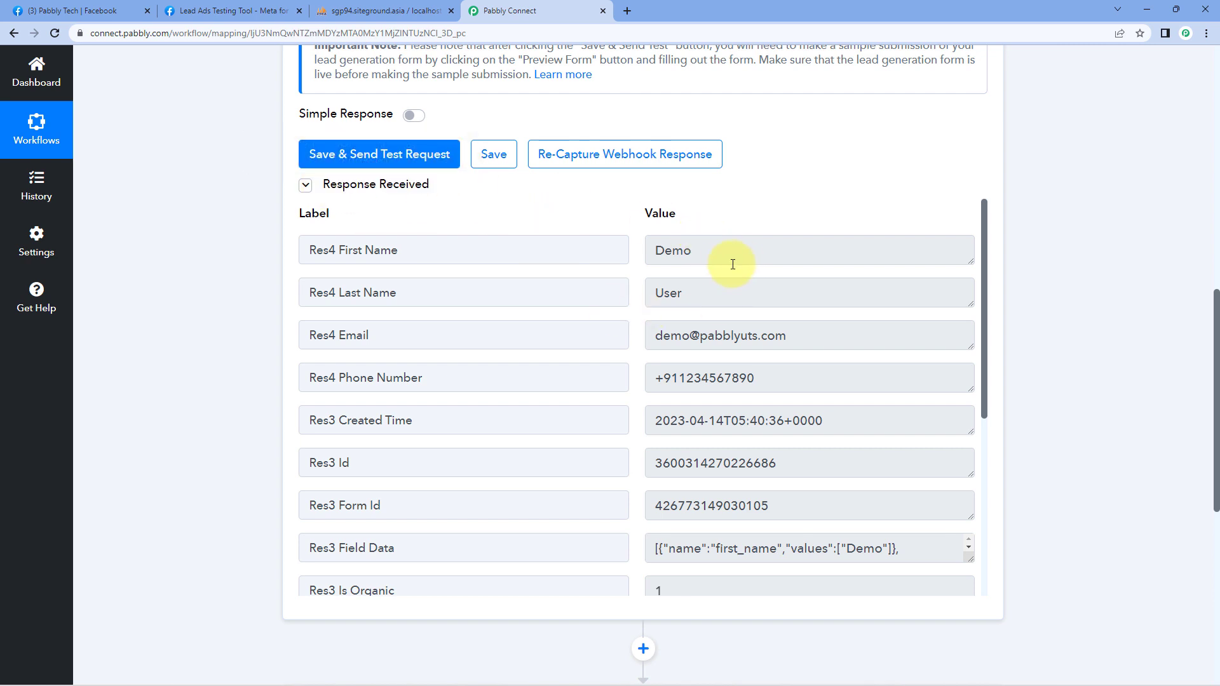
pyautogui.moveTo(728, 254); pyautogui.dragTo(632, 253)
pyautogui.moveTo(740, 292); pyautogui.dragTo(632, 294)
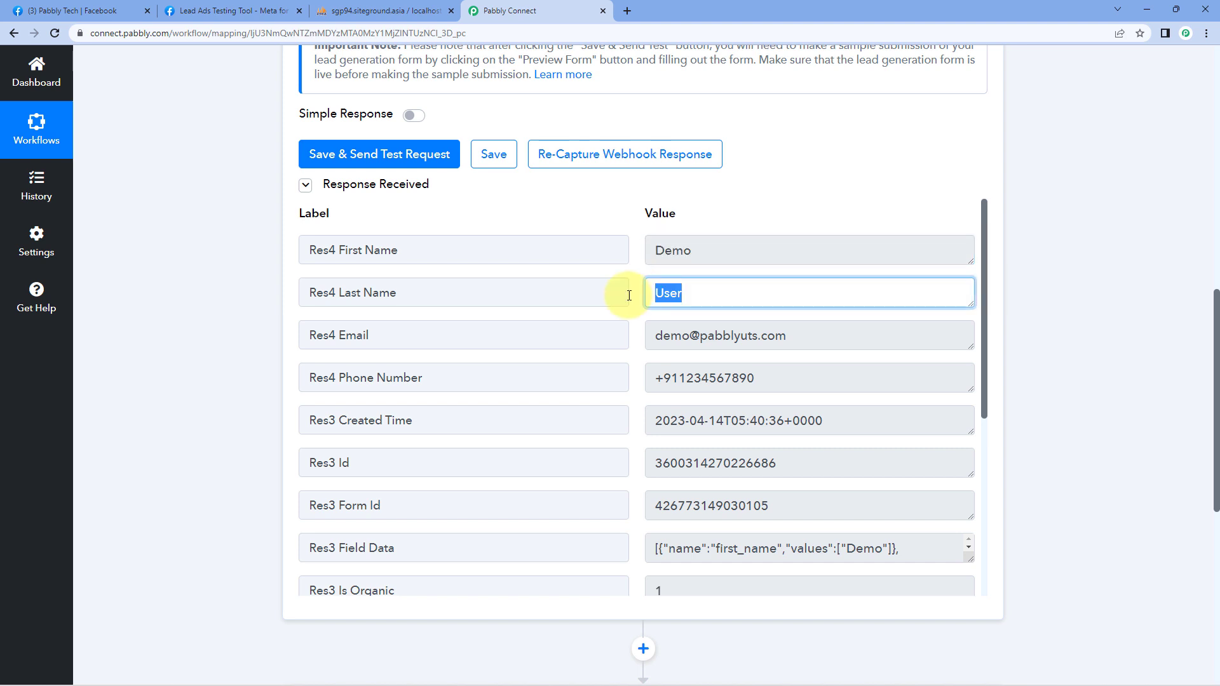
pyautogui.moveTo(787, 328); pyautogui.dragTo(642, 336)
pyautogui.click(642, 354)
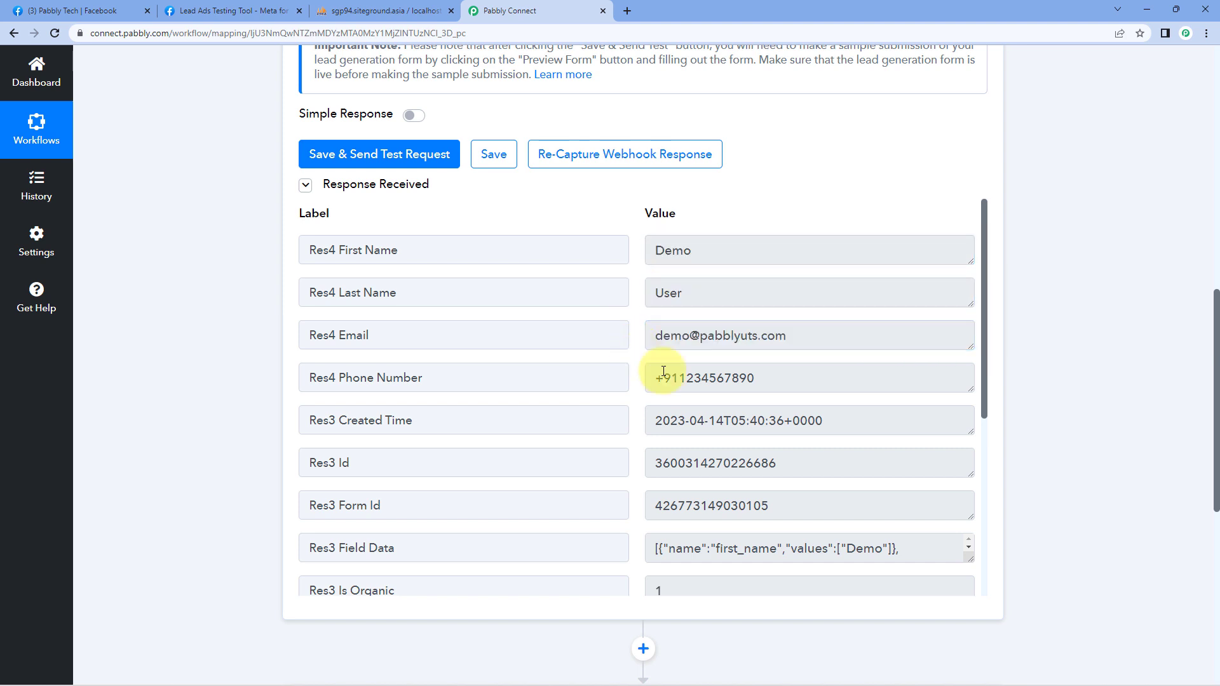
pyautogui.click(746, 379)
pyautogui.moveTo(746, 380); pyautogui.dragTo(631, 370)
pyautogui.click(631, 349)
pyautogui.scroll(-2, 636, 332)
pyautogui.scroll(-4, 635, 333)
pyautogui.scroll(7, 635, 331)
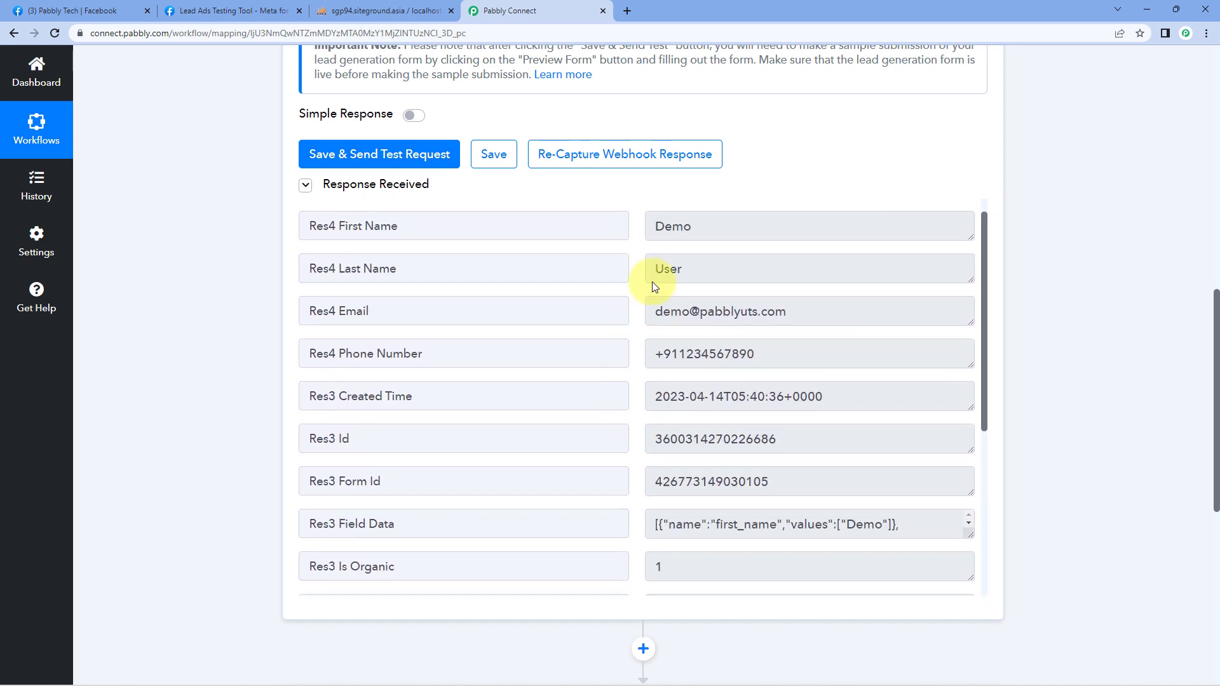
pyautogui.click(236, 8)
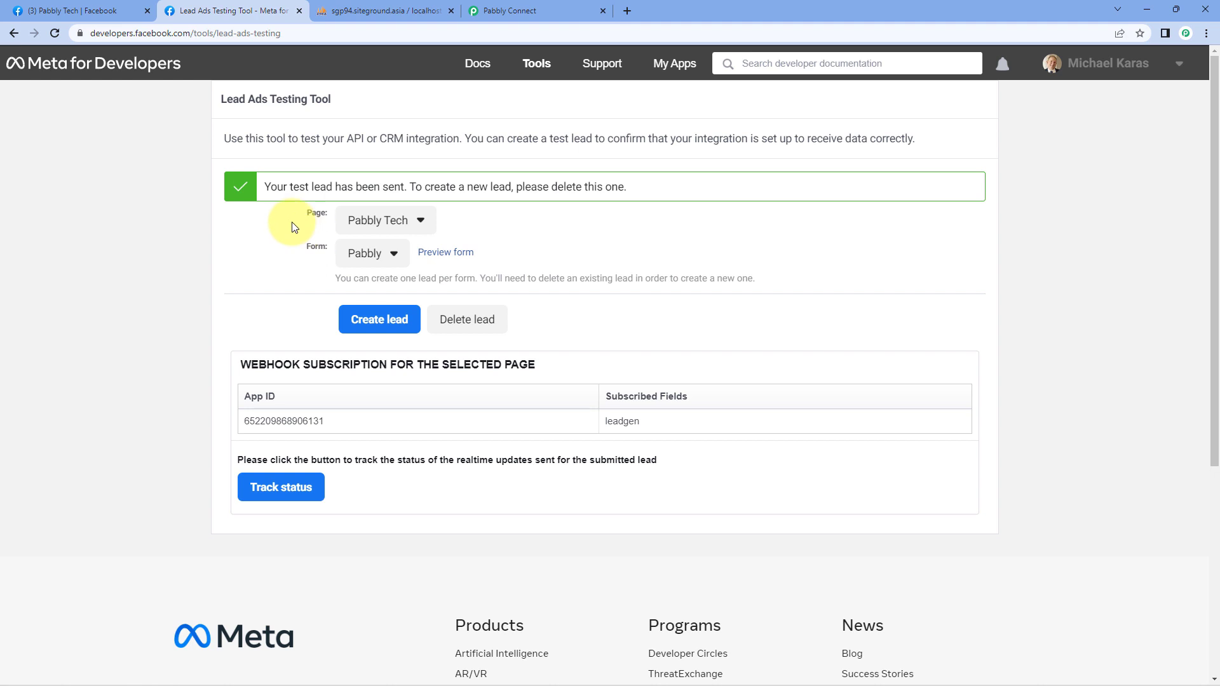
pyautogui.click(512, 8)
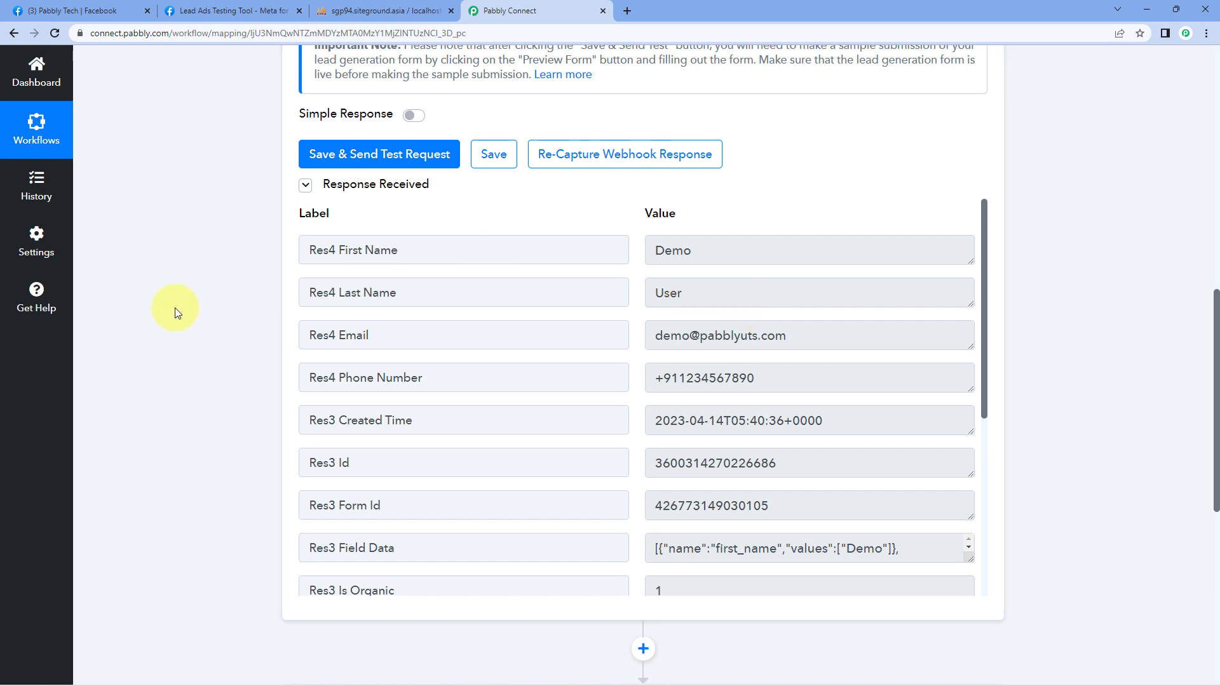
pyautogui.scroll(-5, 174, 307)
# Step: Set the action step to MySQL with the Insert Row event and begin connecting an account
pyautogui.click(553, 230)
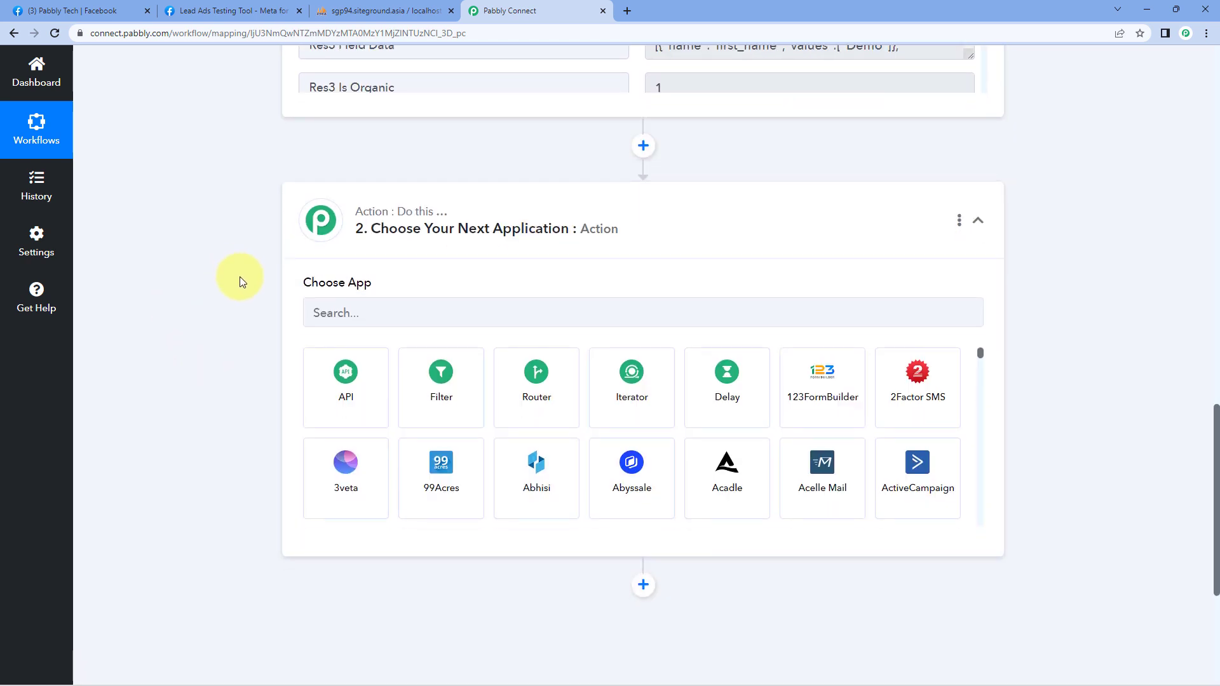
pyautogui.click(364, 260)
pyautogui.write('My')
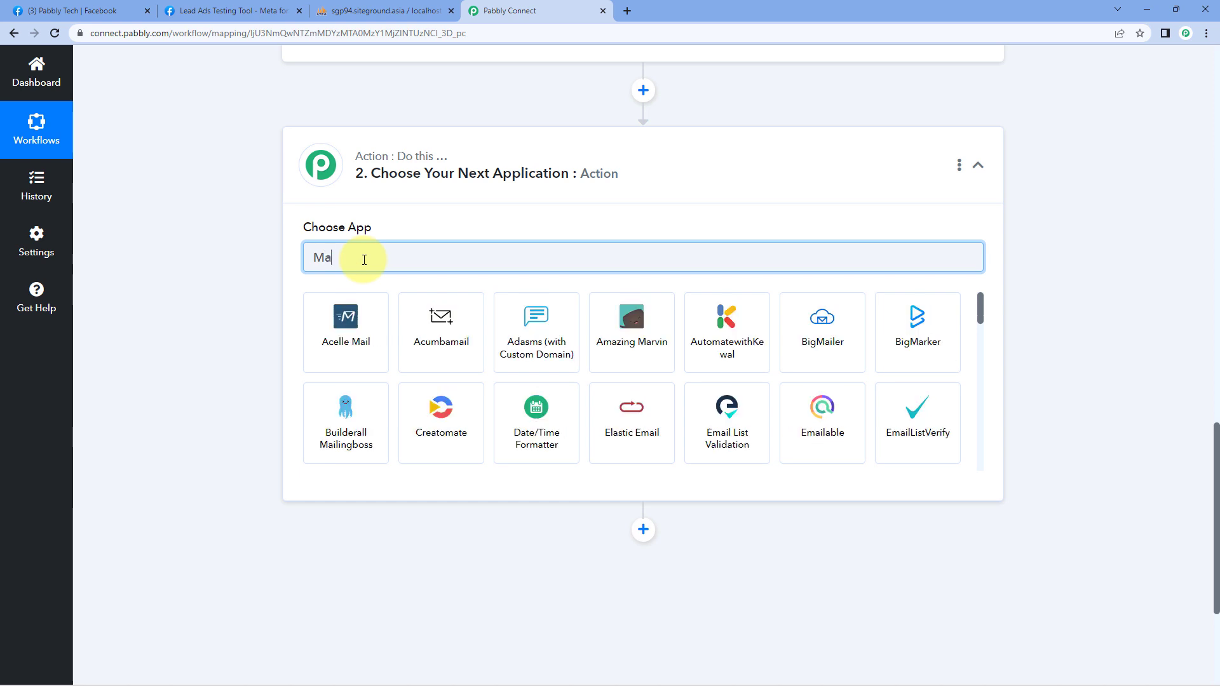
pyautogui.write('SQL')
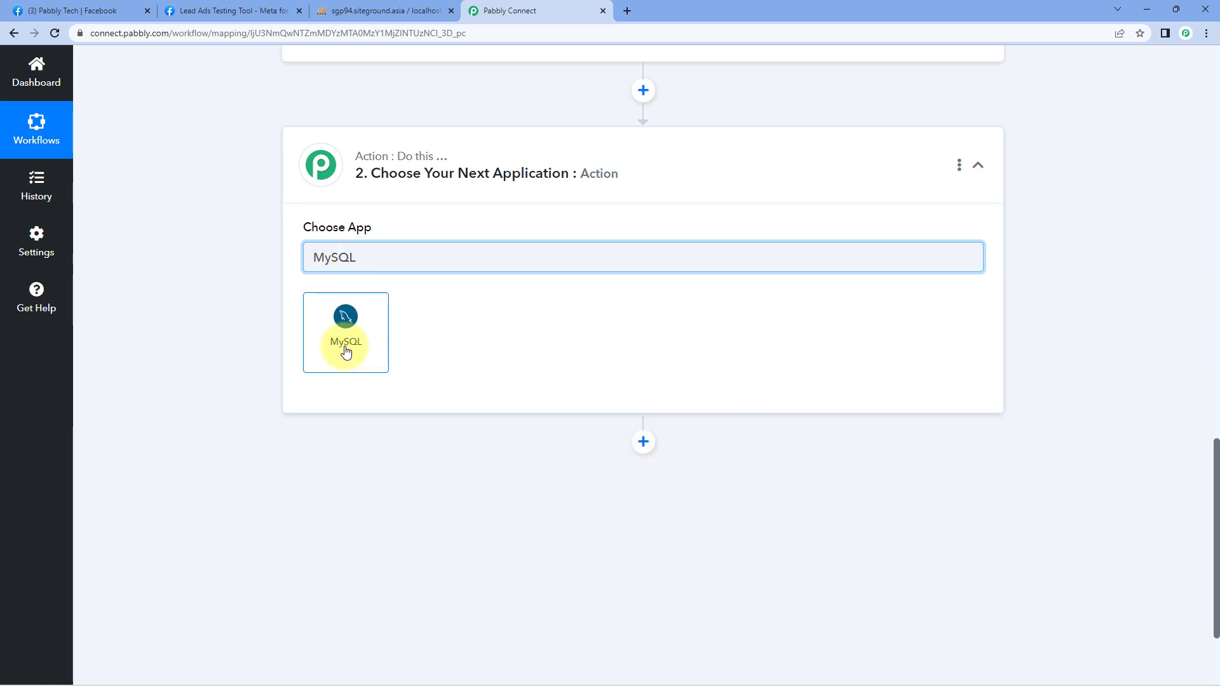
pyautogui.click(346, 351)
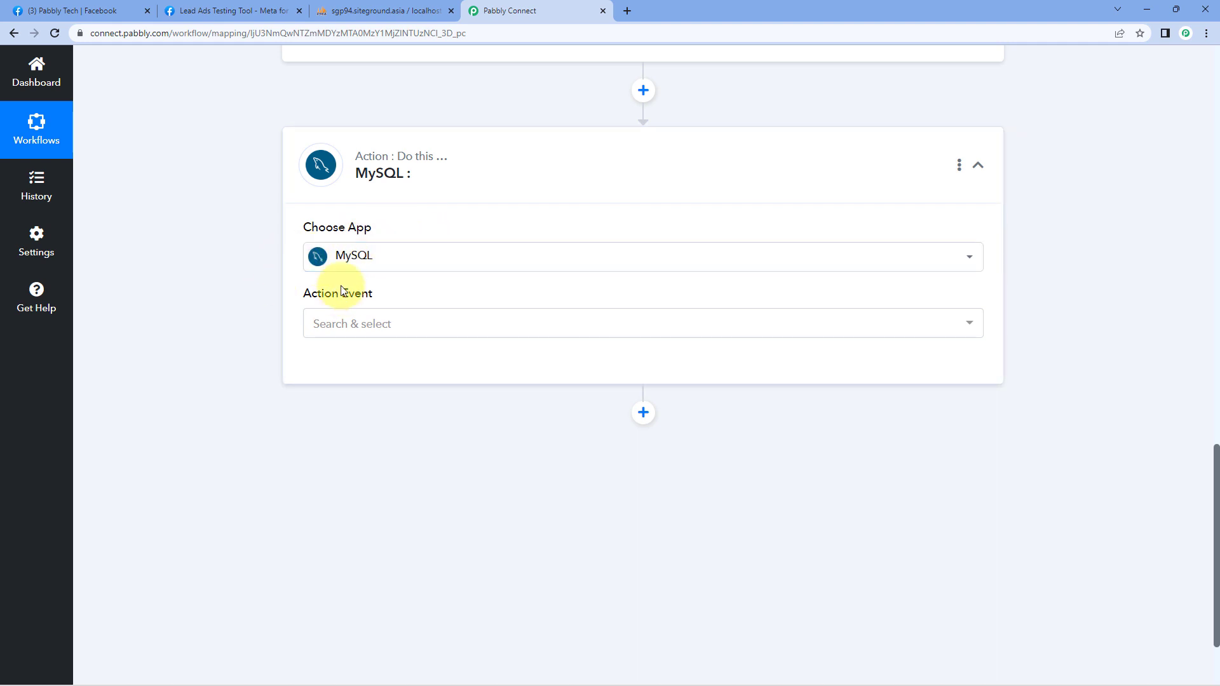
pyautogui.click(407, 331)
pyautogui.scroll(-2, 253, 283)
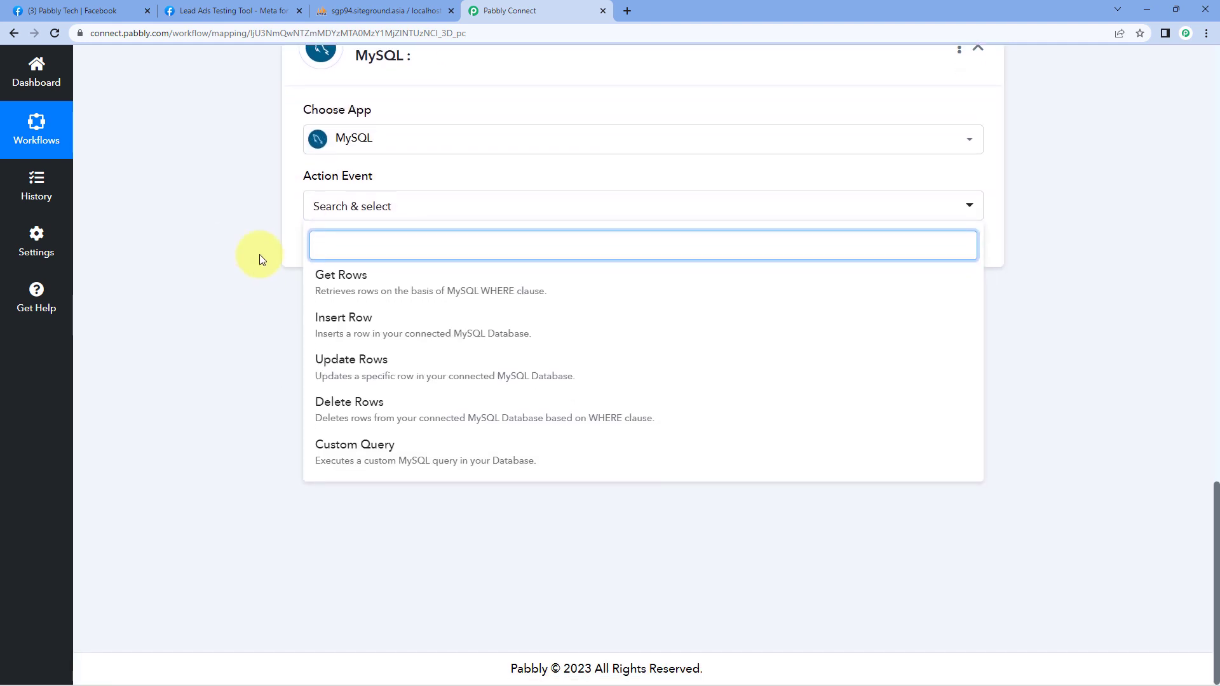
pyautogui.click(387, 321)
pyautogui.click(356, 255)
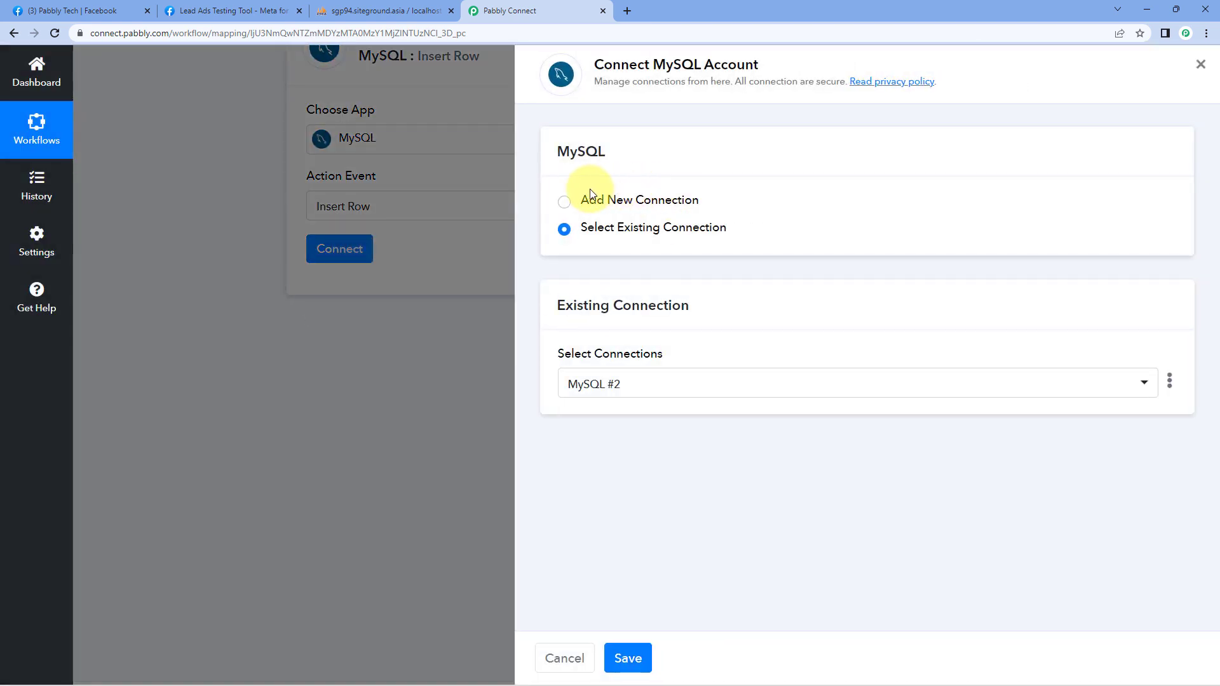
# Step: Switch the MySQL action to the existing MySQL #2 connection instead of a new one, and save
pyautogui.click(563, 201)
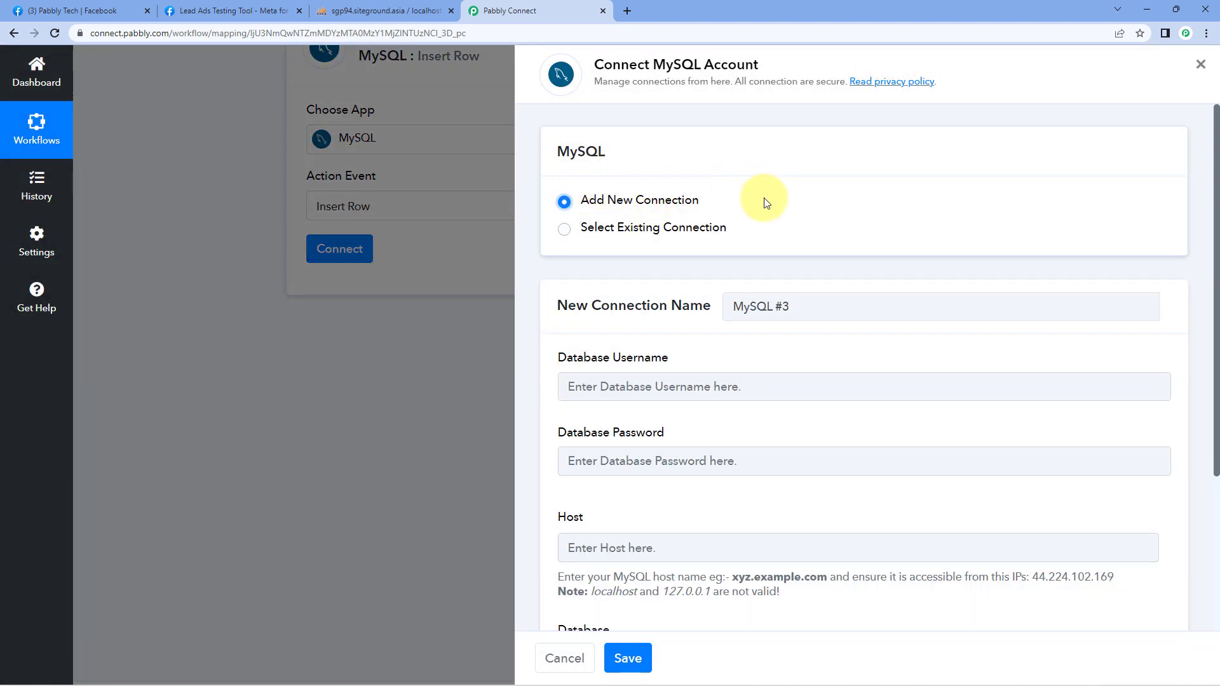
pyautogui.scroll(-2, 776, 214)
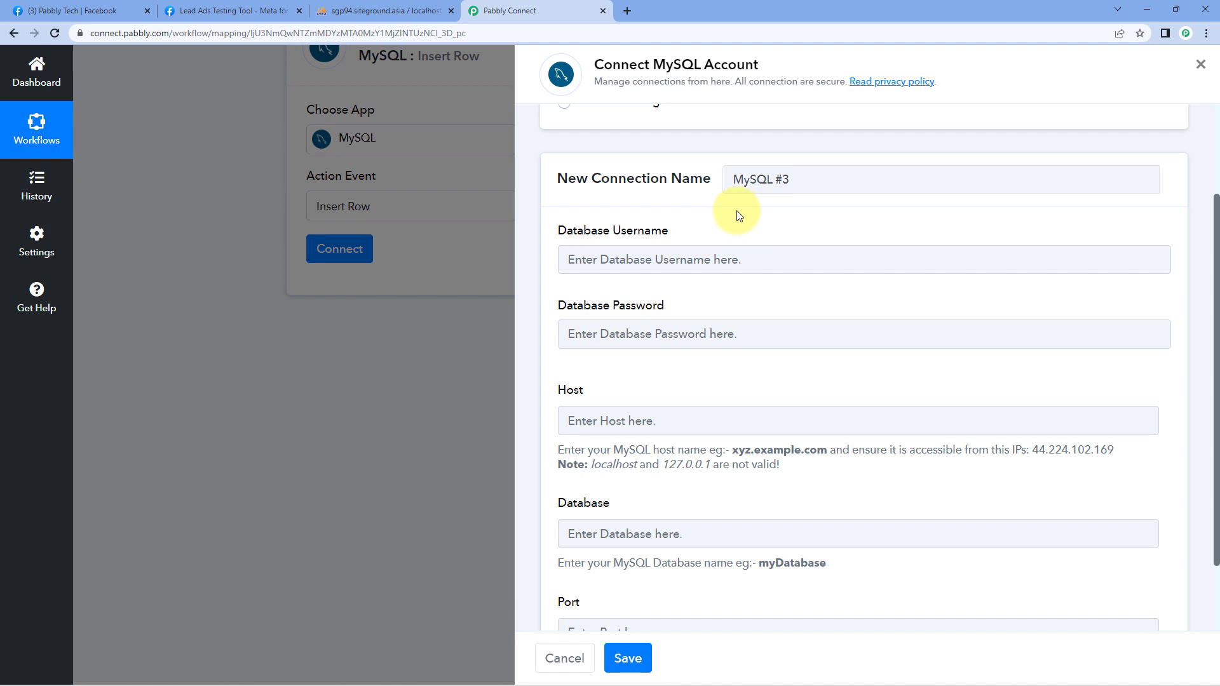
pyautogui.scroll(-1, 737, 214)
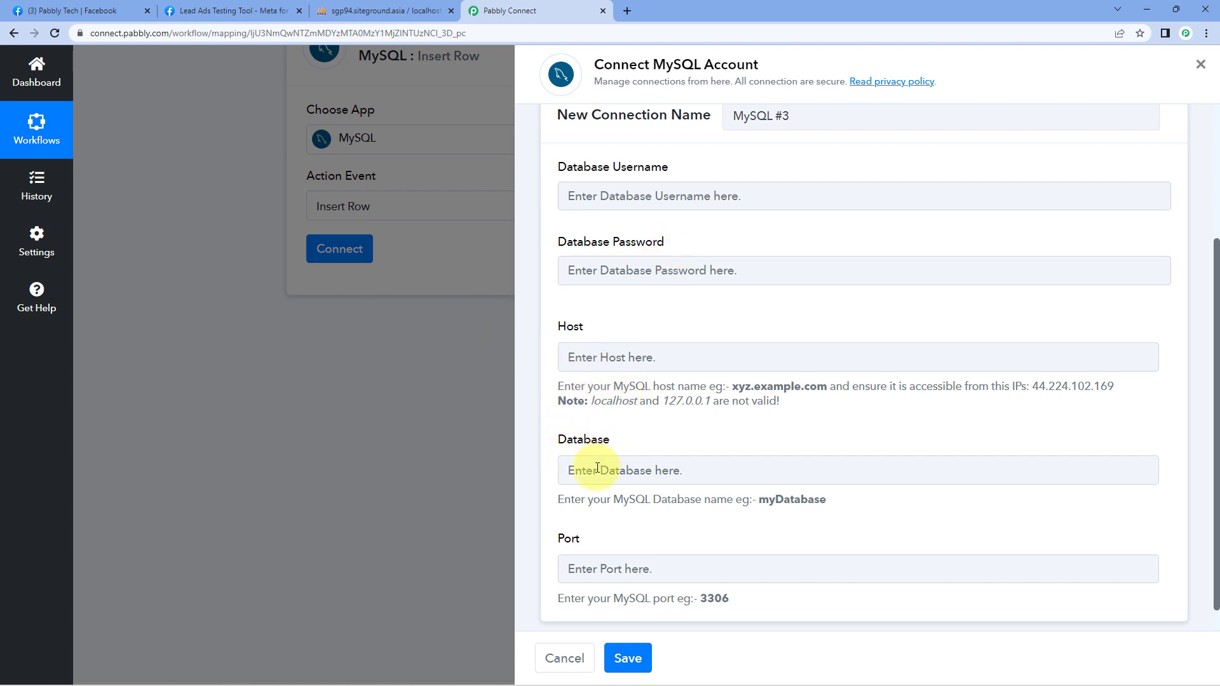
pyautogui.scroll(1, 731, 231)
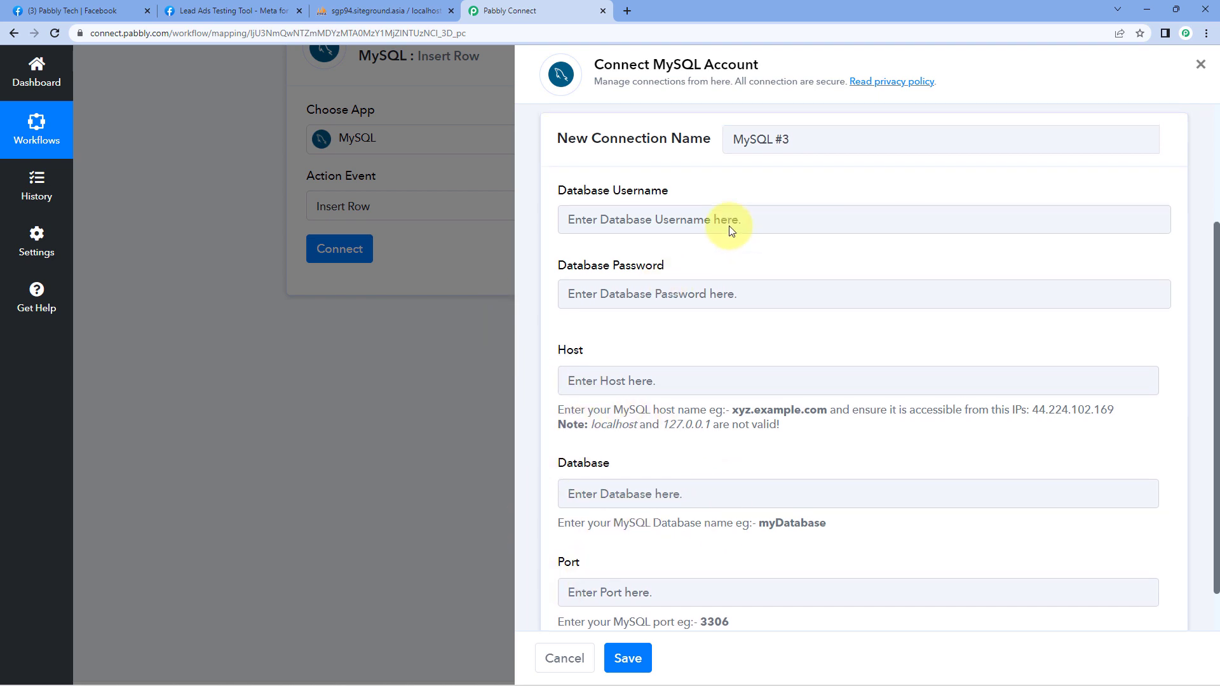
pyautogui.scroll(-1, 604, 349)
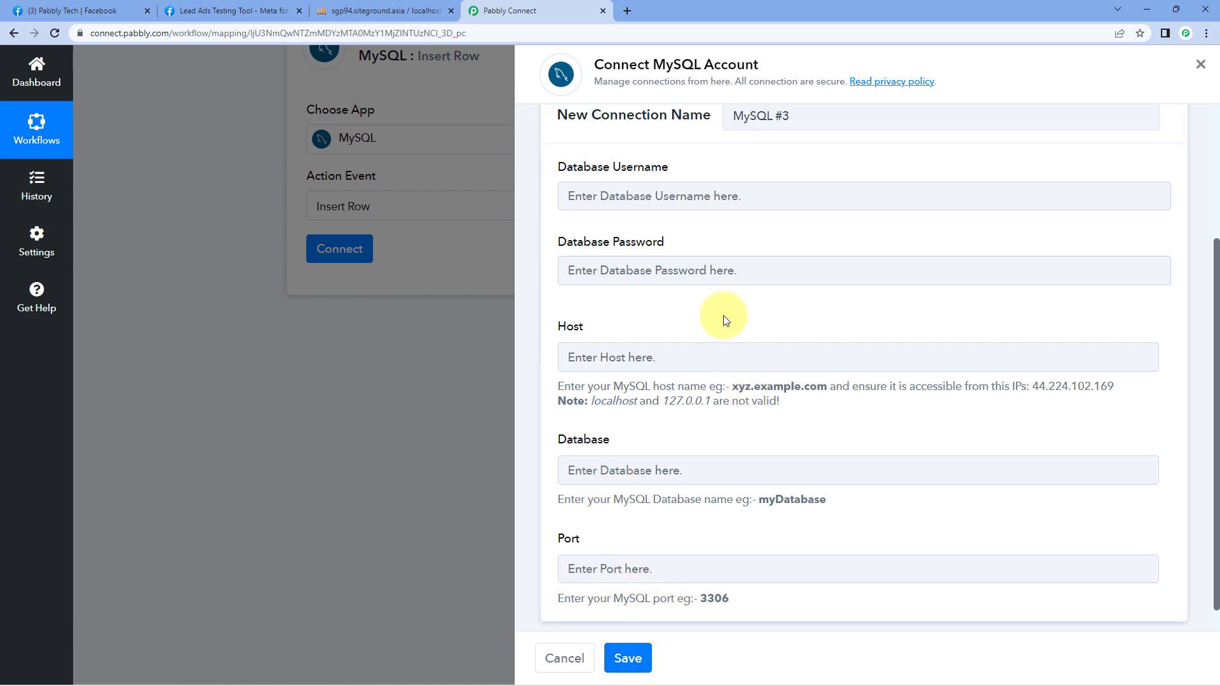
pyautogui.scroll(3, 724, 321)
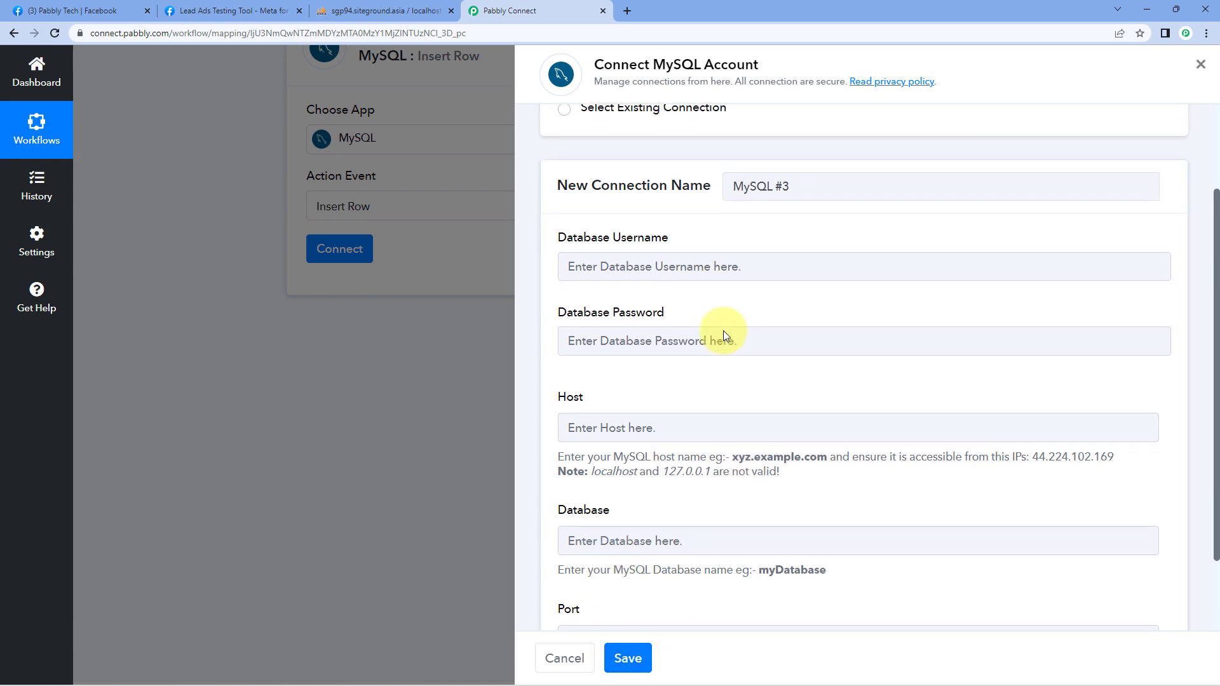
pyautogui.click(565, 167)
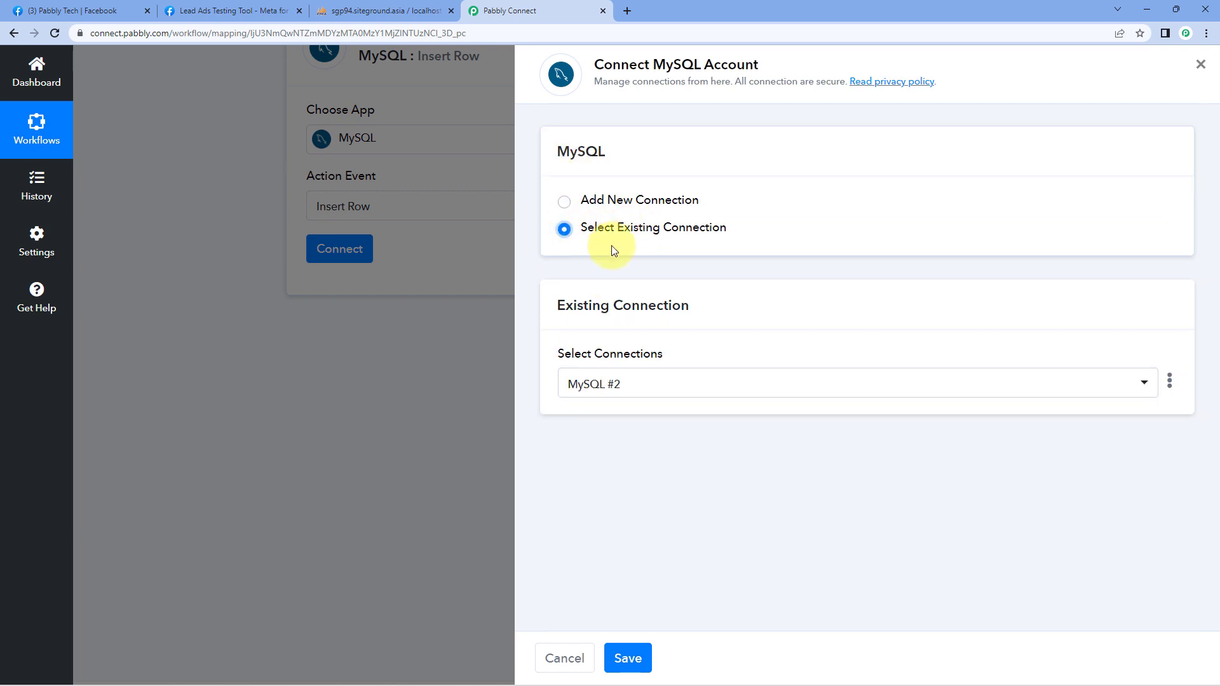
pyautogui.click(629, 655)
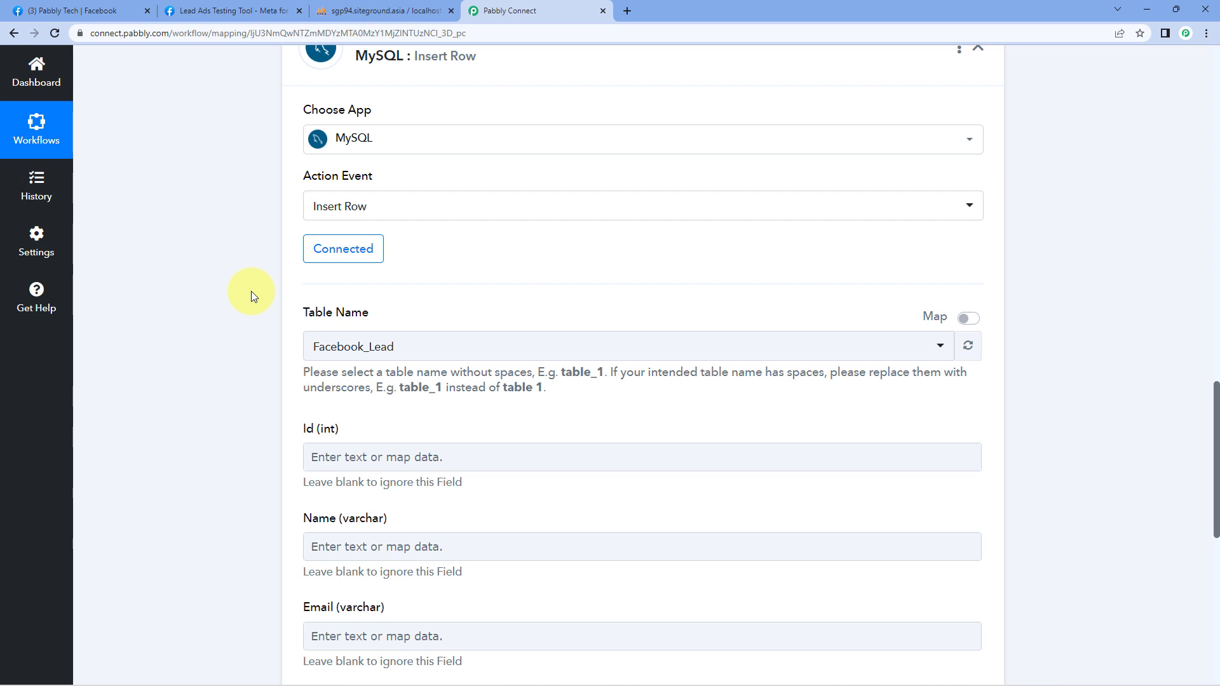
# Step: Choose Facebook_Lead as the Table Name after checking its tables and rows in phpMyAdmin
pyautogui.scroll(-2, 280, 273)
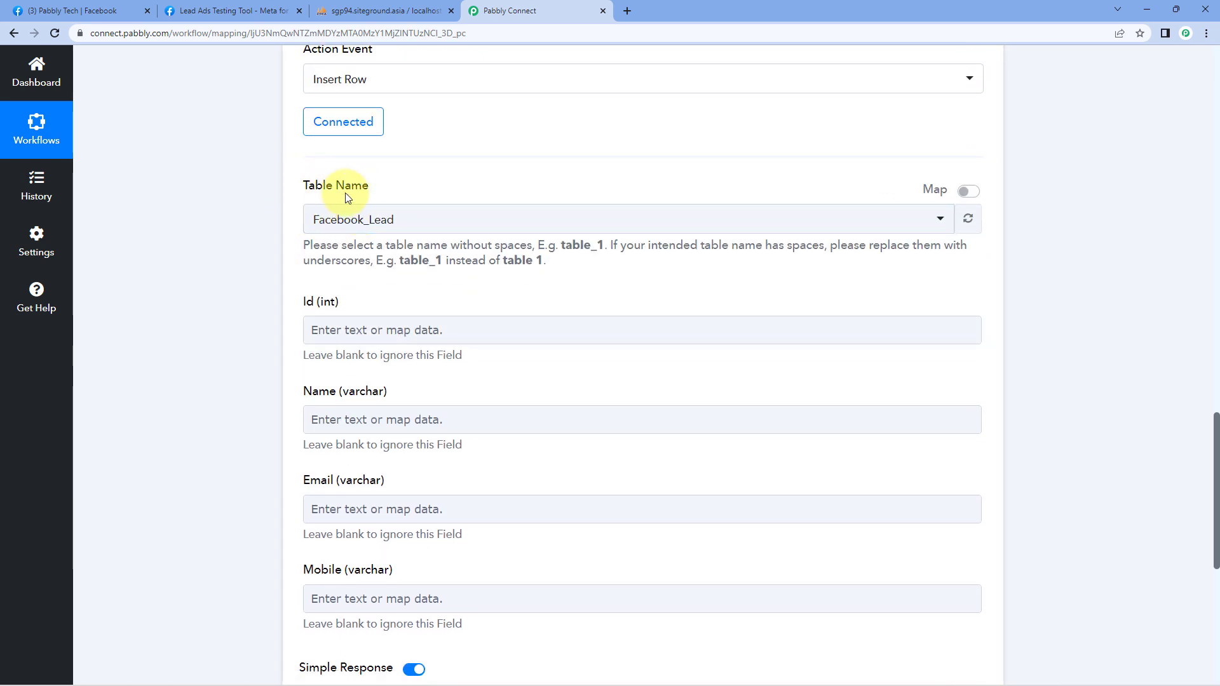
pyautogui.click(390, 9)
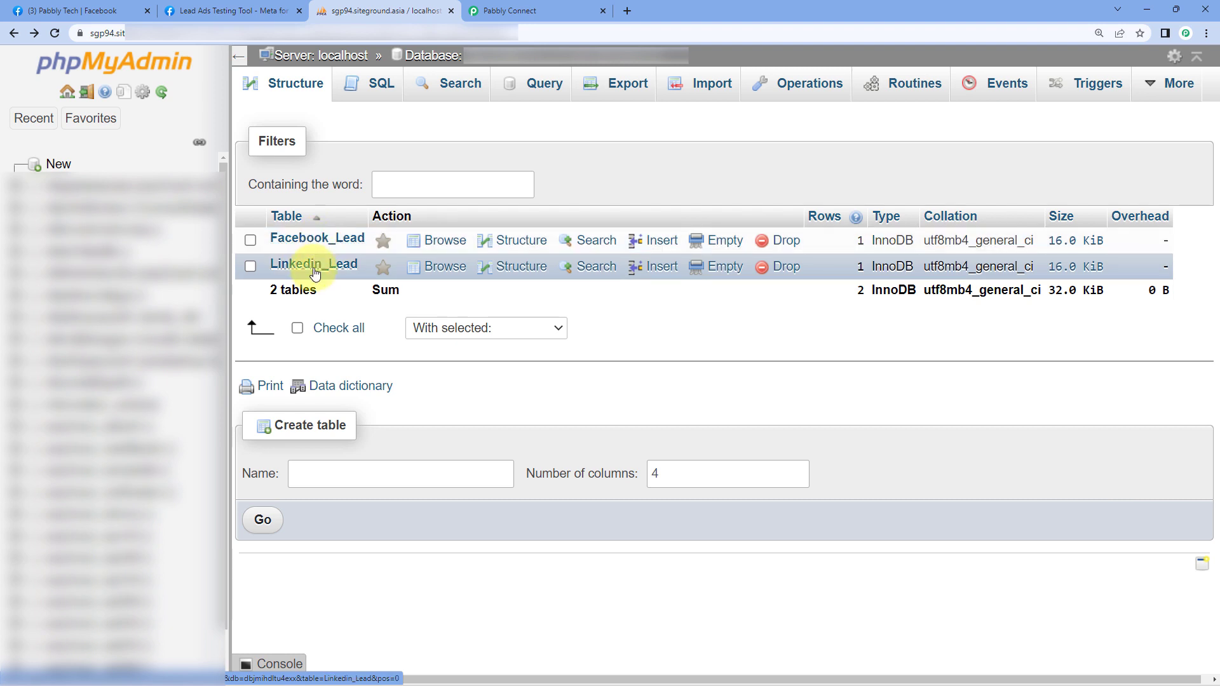
pyautogui.click(501, 11)
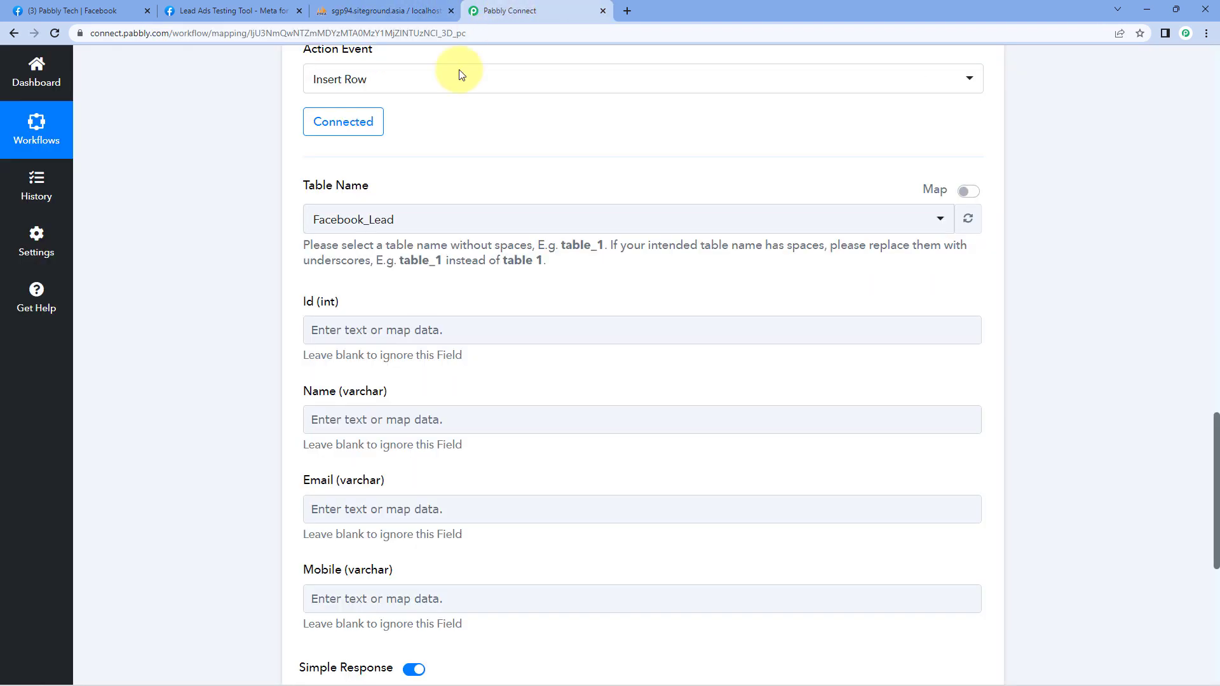
pyautogui.click(416, 219)
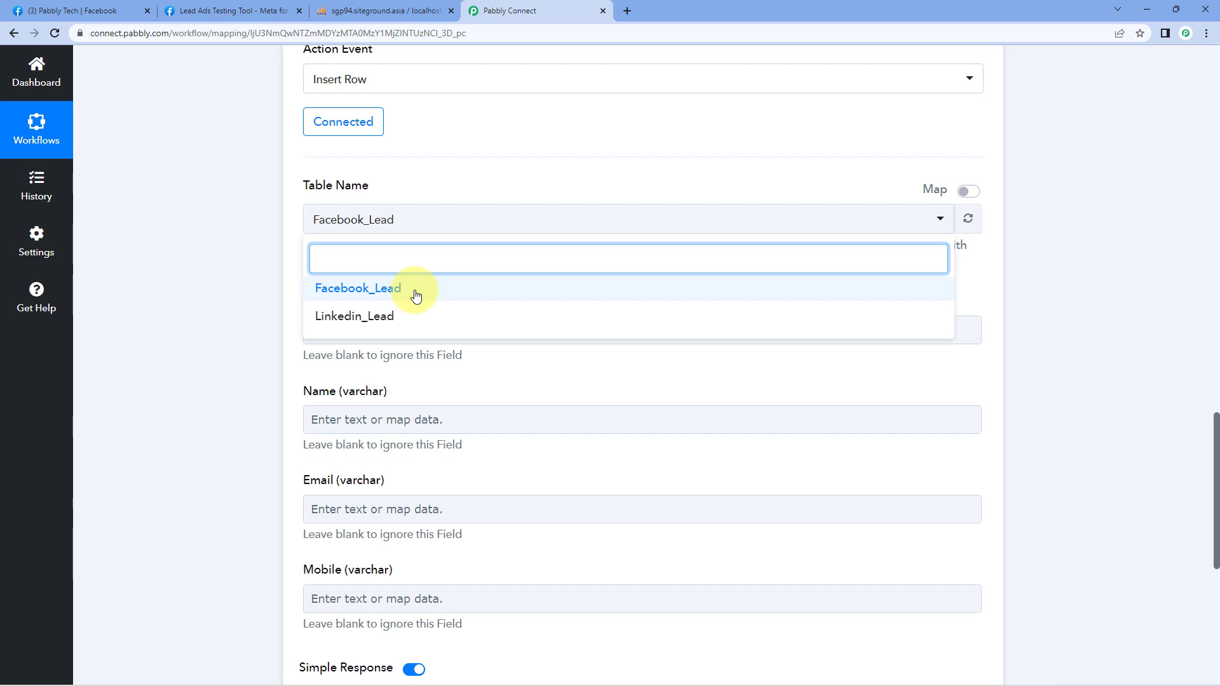
pyautogui.click(388, 11)
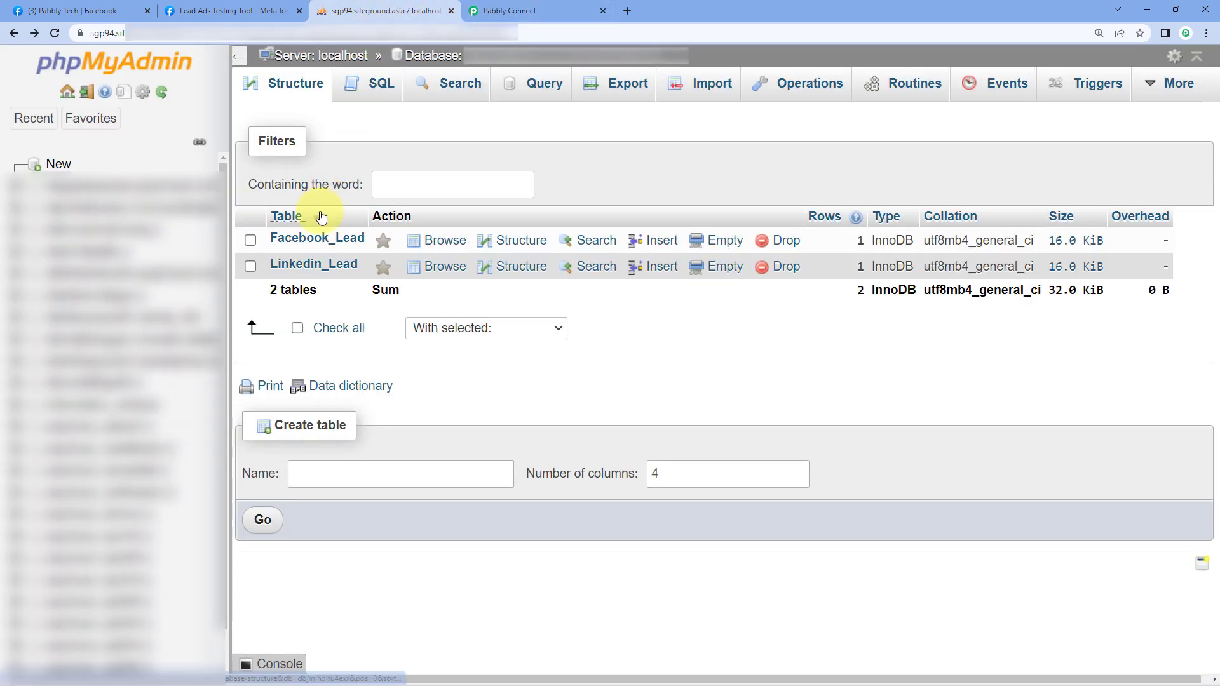
pyautogui.click(326, 240)
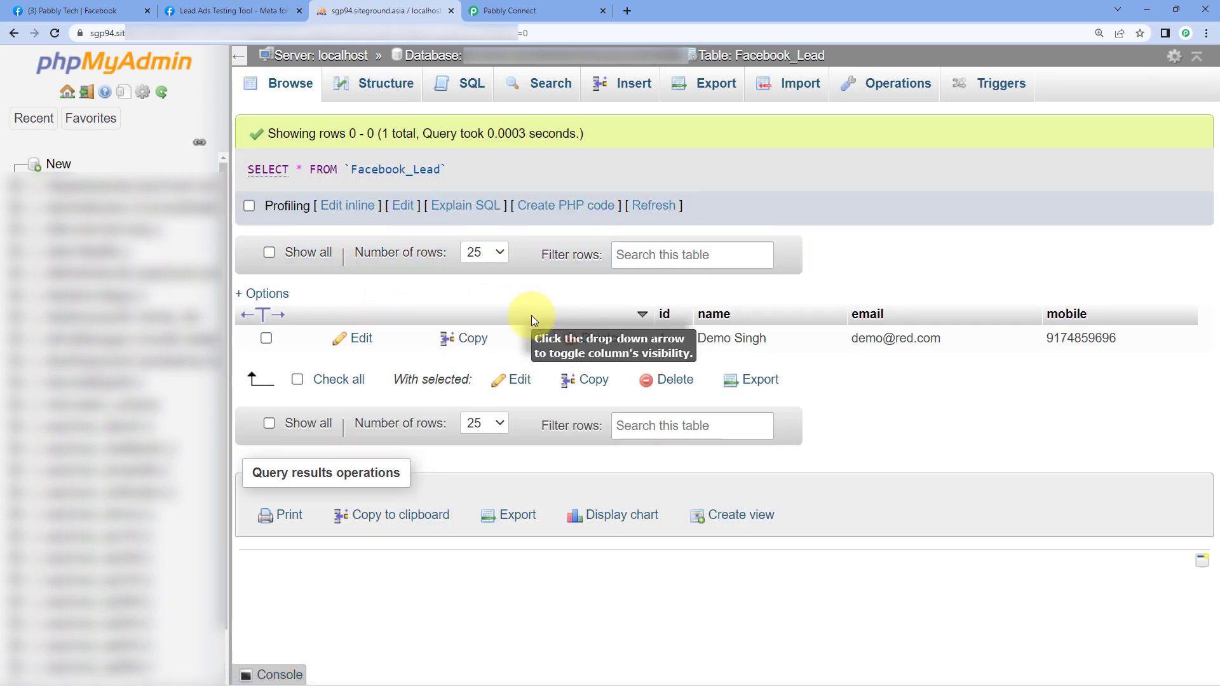
pyautogui.click(516, 12)
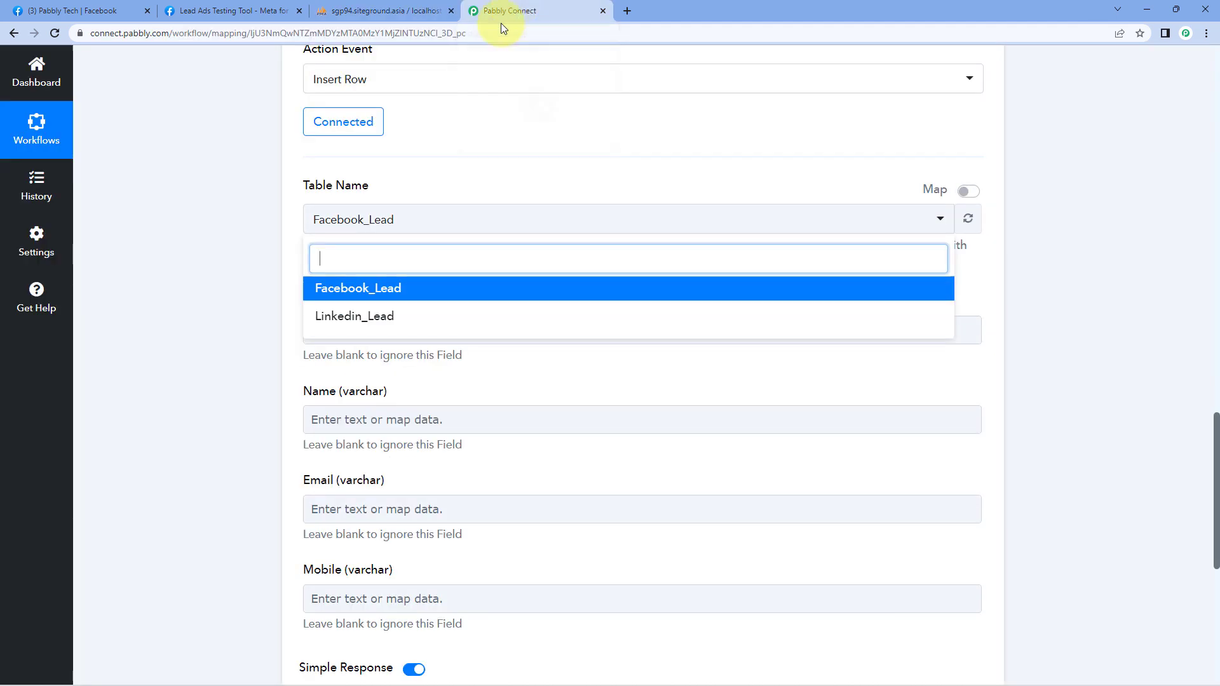
pyautogui.click(360, 286)
pyautogui.scroll(-2, 300, 271)
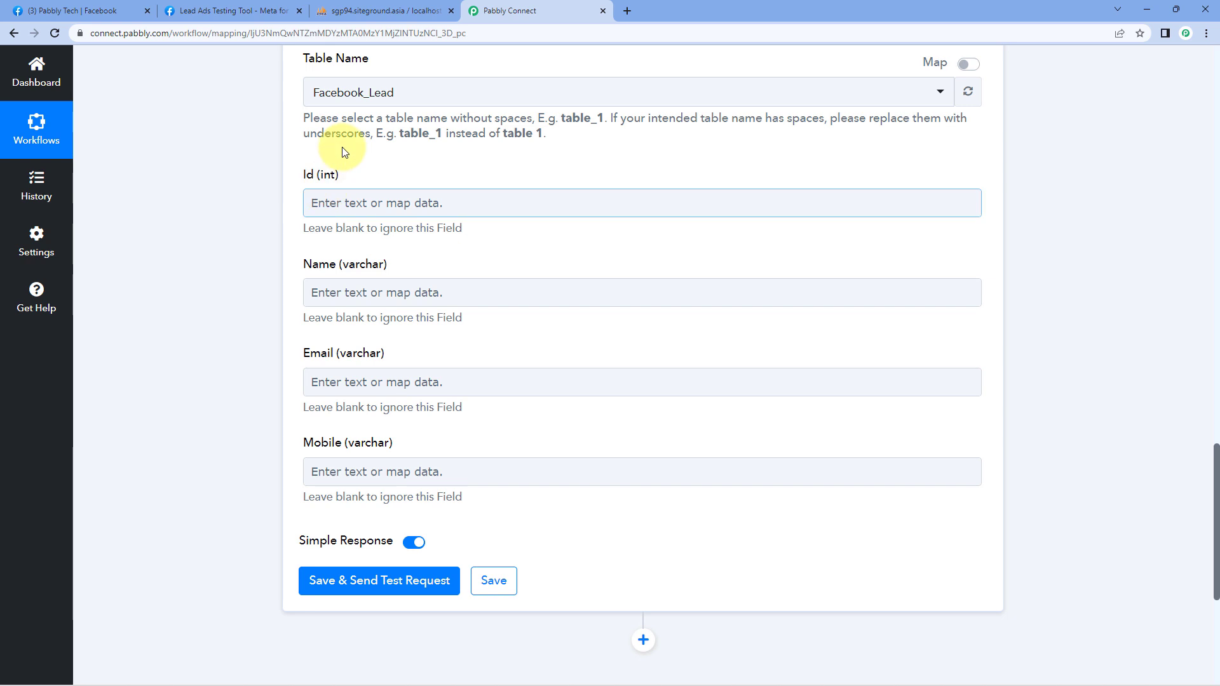
pyautogui.click(322, 189)
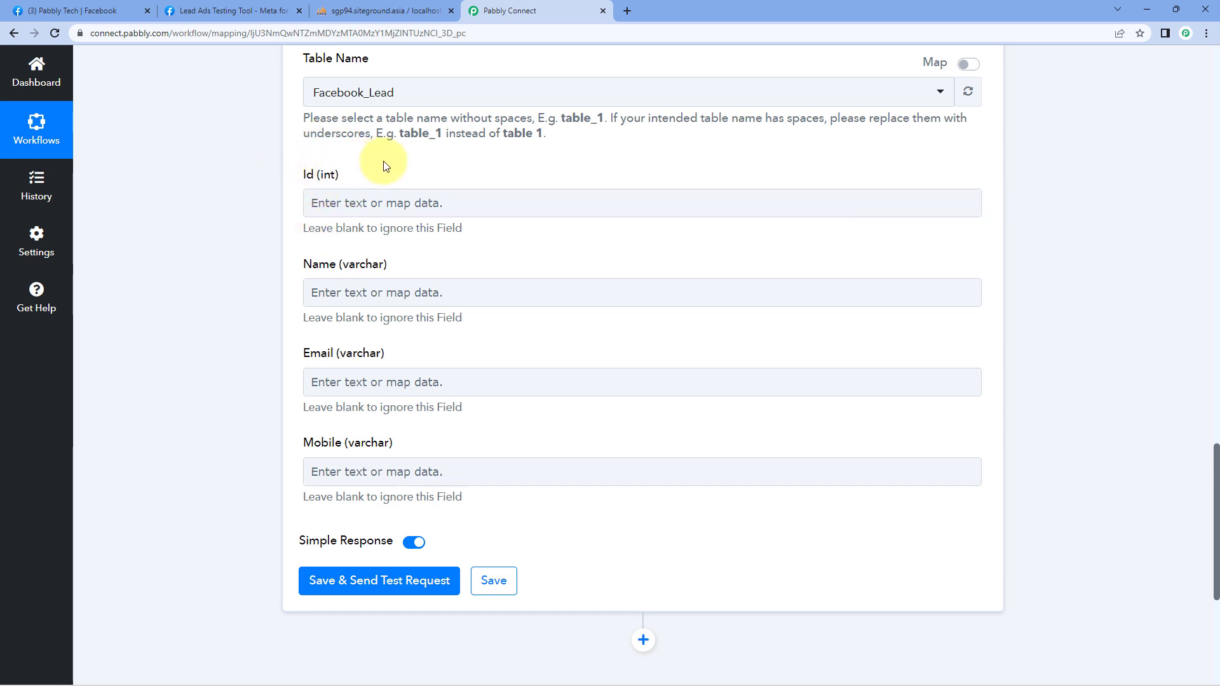
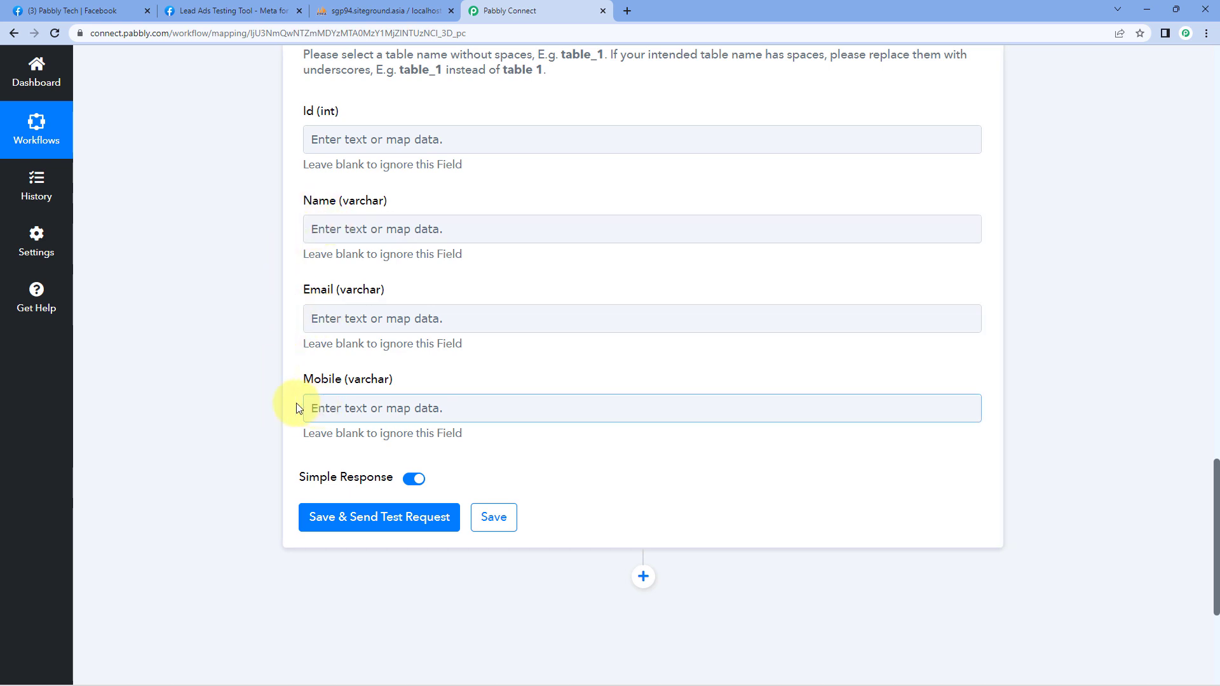
pyautogui.scroll(10, 258, 228)
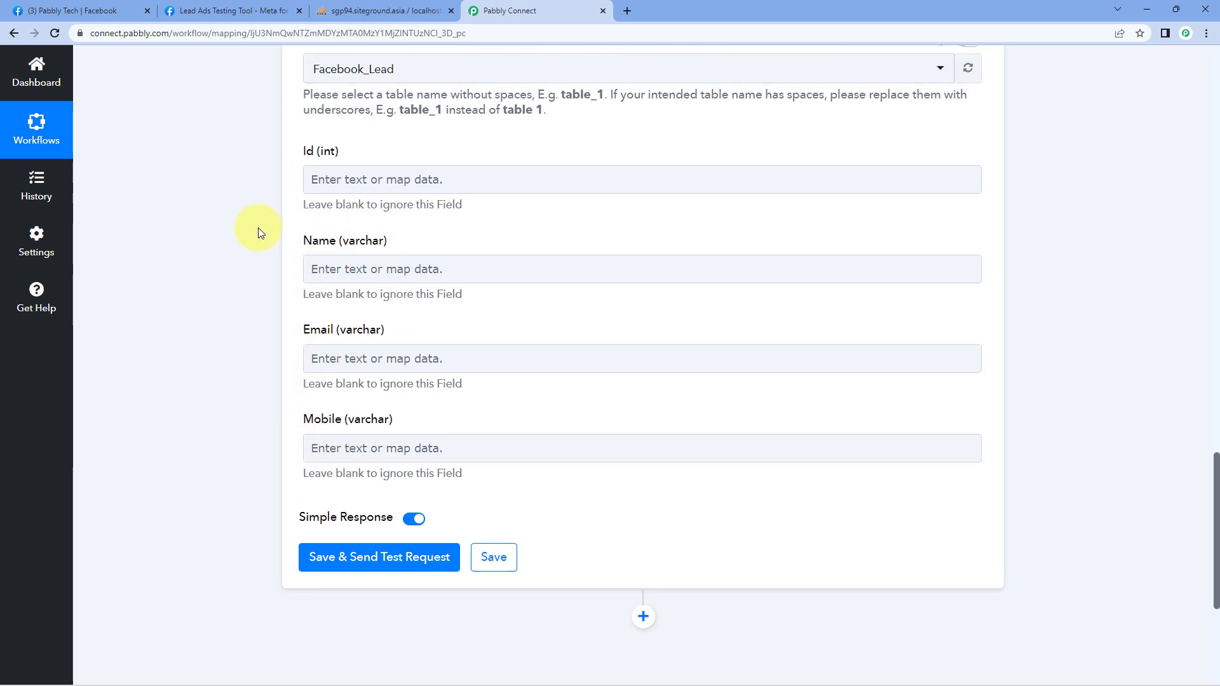
pyautogui.scroll(5, 251, 234)
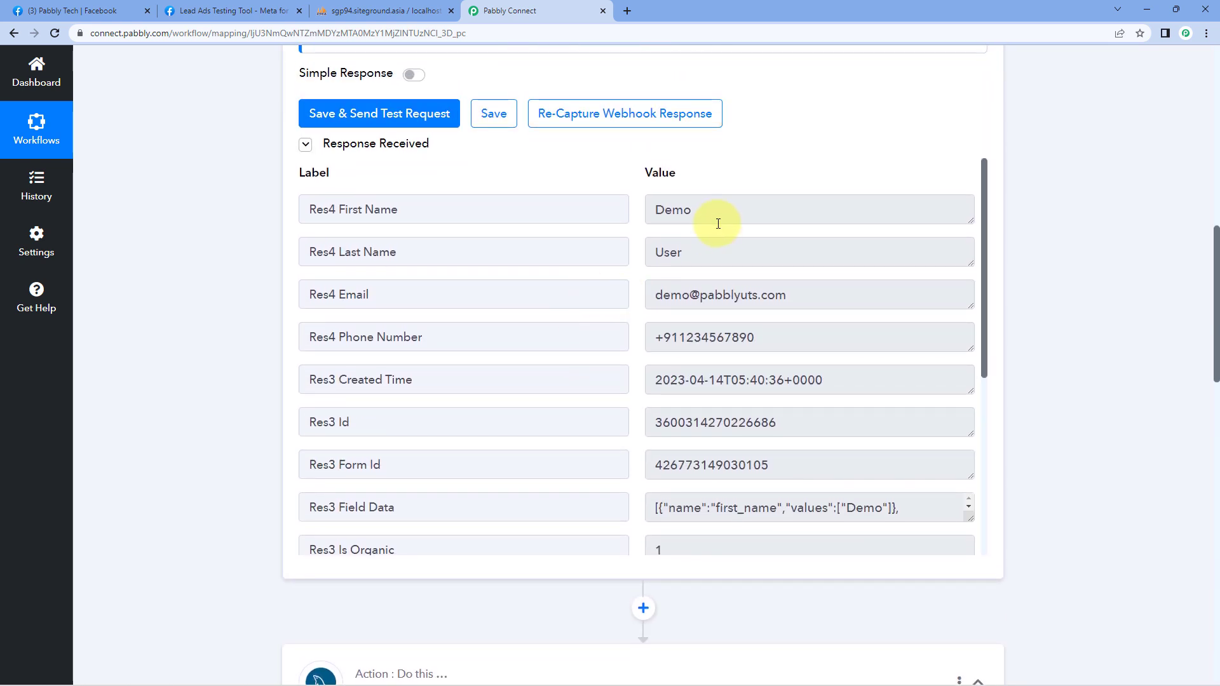
pyautogui.click(709, 212)
pyautogui.moveTo(709, 212); pyautogui.dragTo(635, 216)
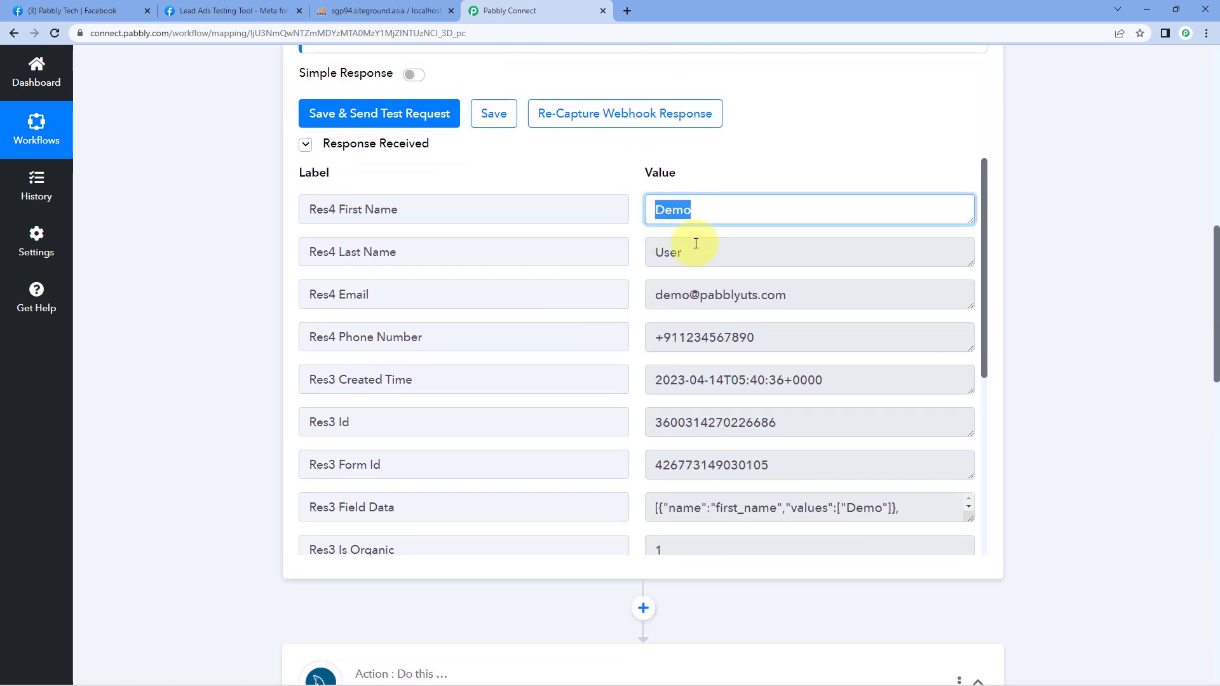
pyautogui.moveTo(694, 245); pyautogui.dragTo(629, 259)
pyautogui.moveTo(695, 292); pyautogui.dragTo(639, 298)
pyautogui.moveTo(740, 335); pyautogui.dragTo(629, 332)
pyautogui.click(702, 323)
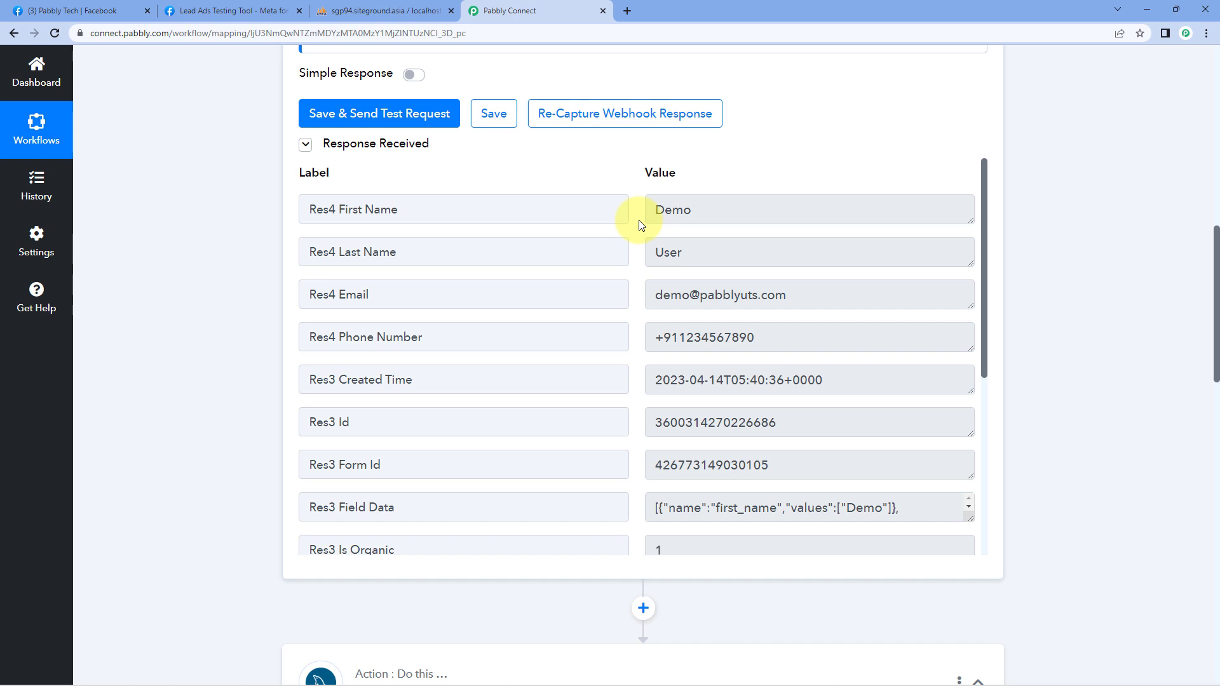
pyautogui.scroll(-10, 232, 301)
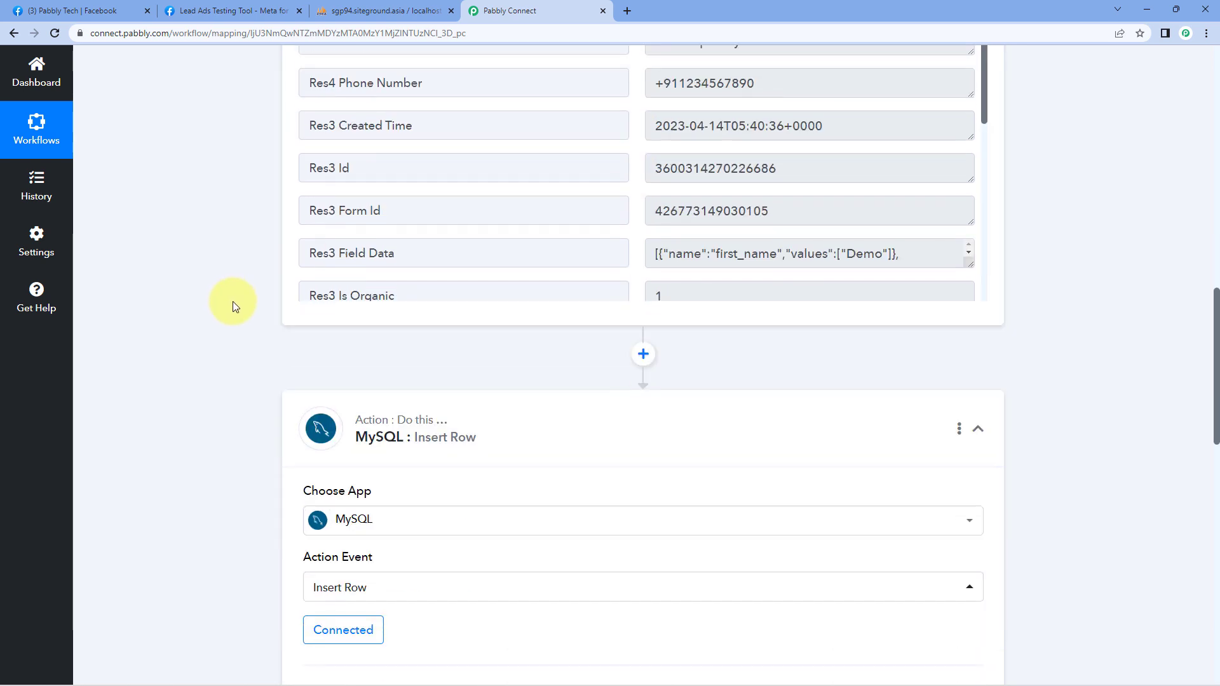
pyautogui.scroll(-5, 238, 309)
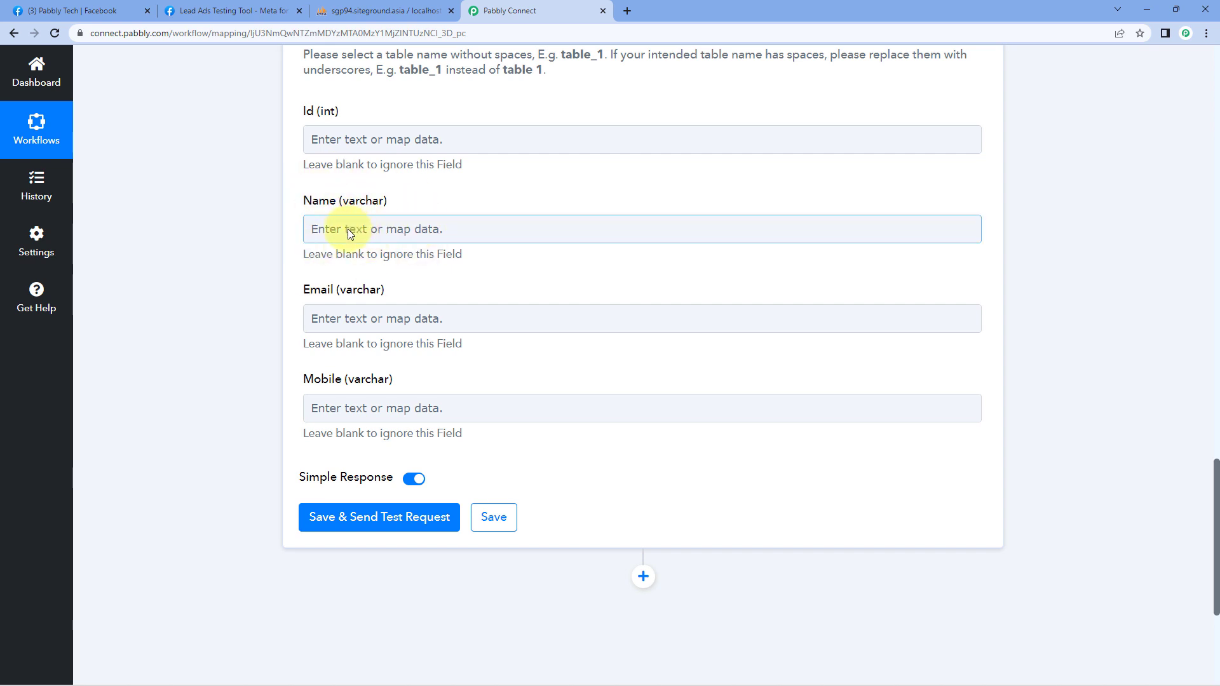
pyautogui.scroll(12, 558, 204)
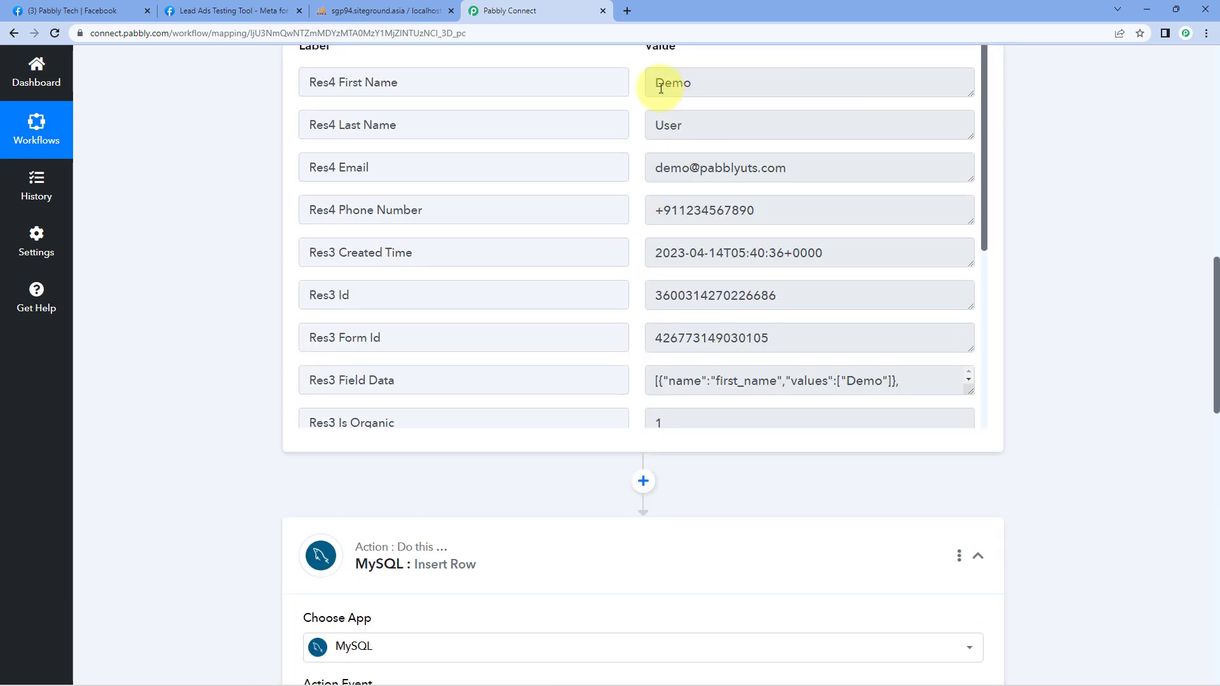
pyautogui.scroll(-10, 232, 430)
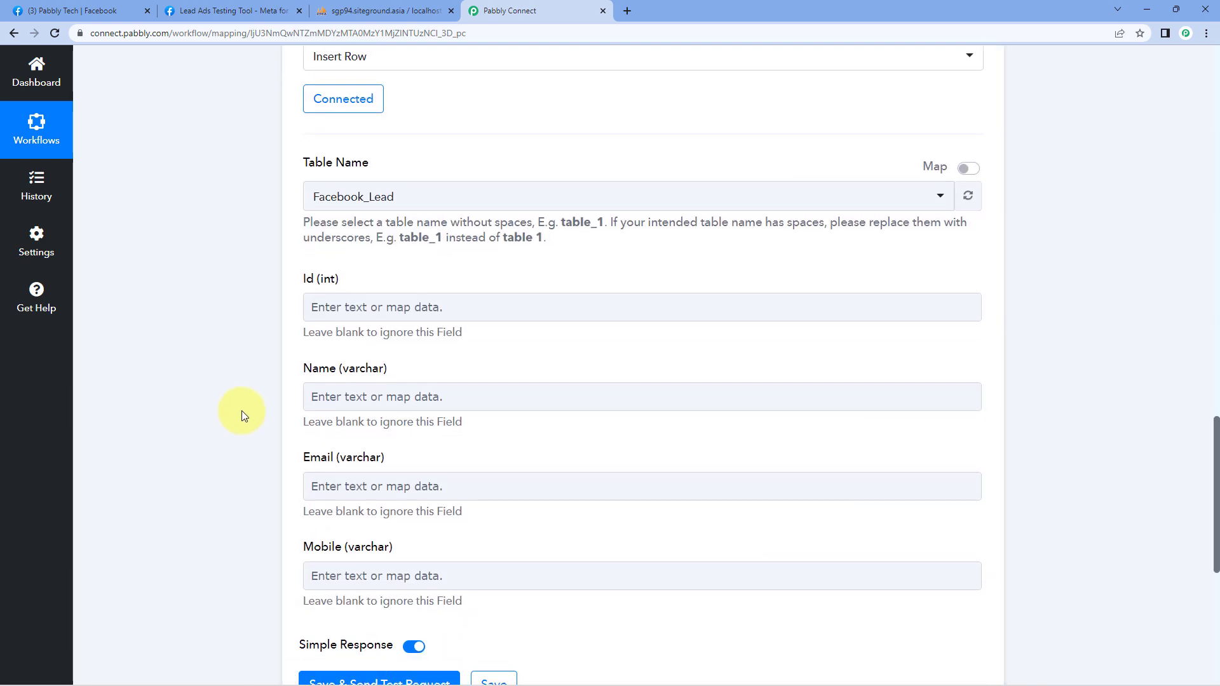
pyautogui.scroll(-3, 241, 411)
# Step: Map Res4 First Name and Res4 Last Name from the Facebook lead into the Name column
pyautogui.click(341, 229)
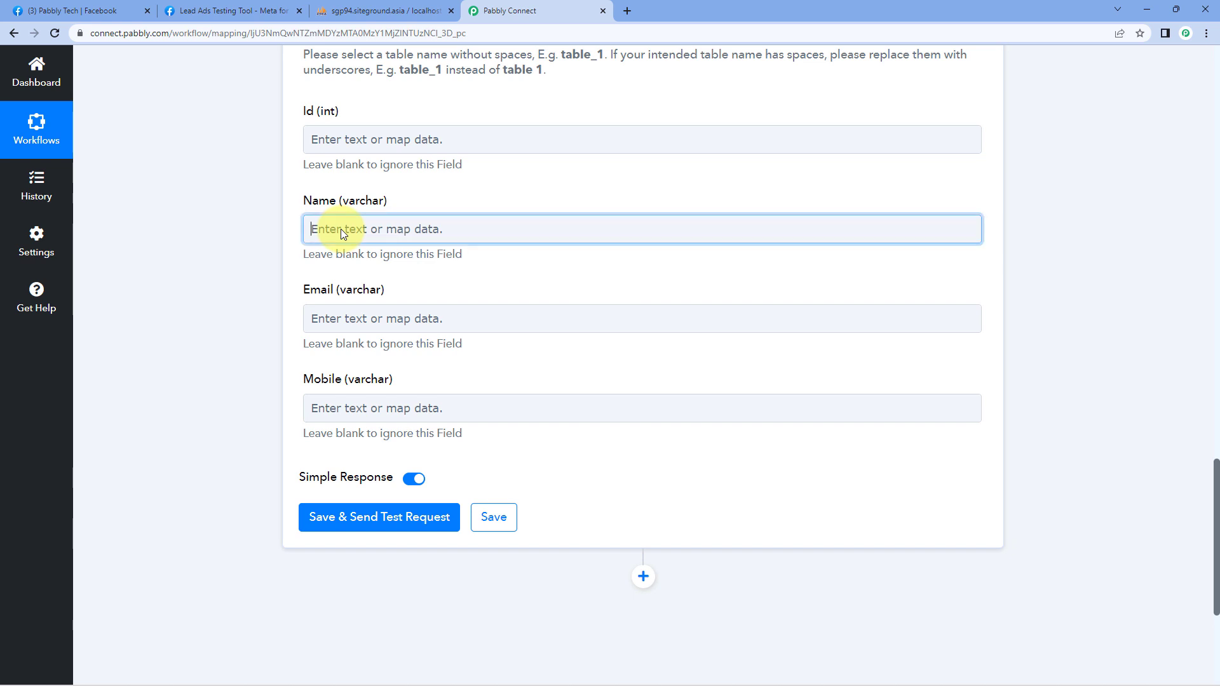
pyautogui.scroll(-1, 355, 261)
pyautogui.click(465, 278)
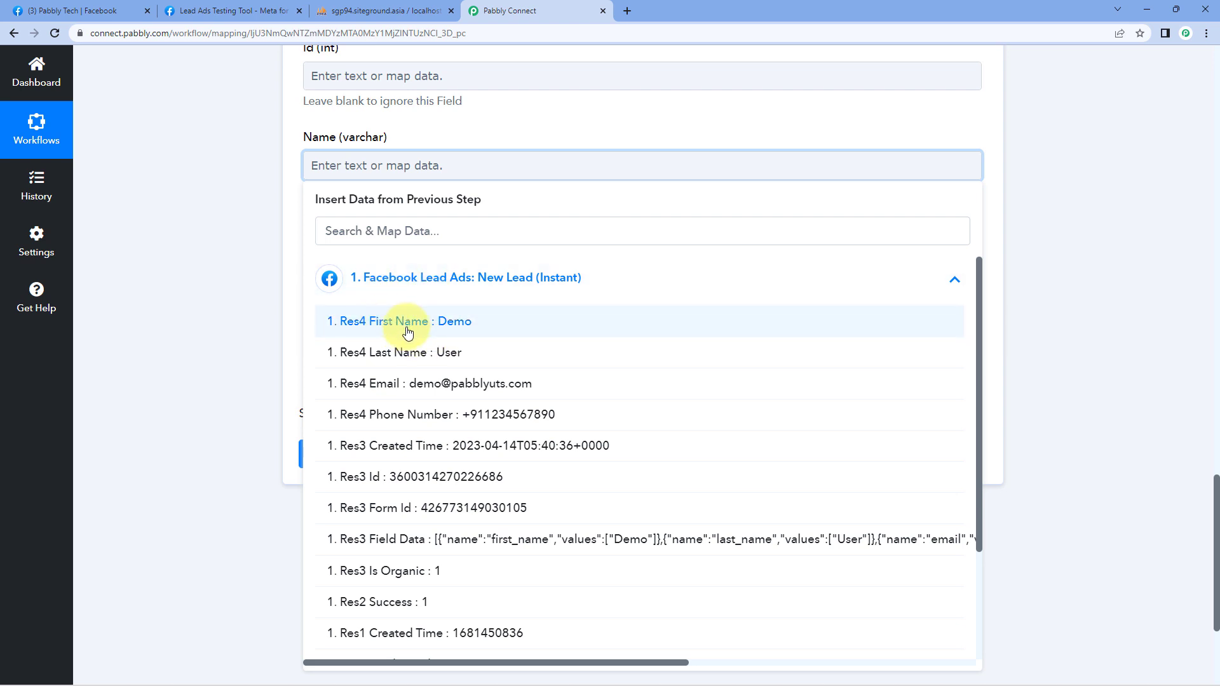
pyautogui.click(407, 331)
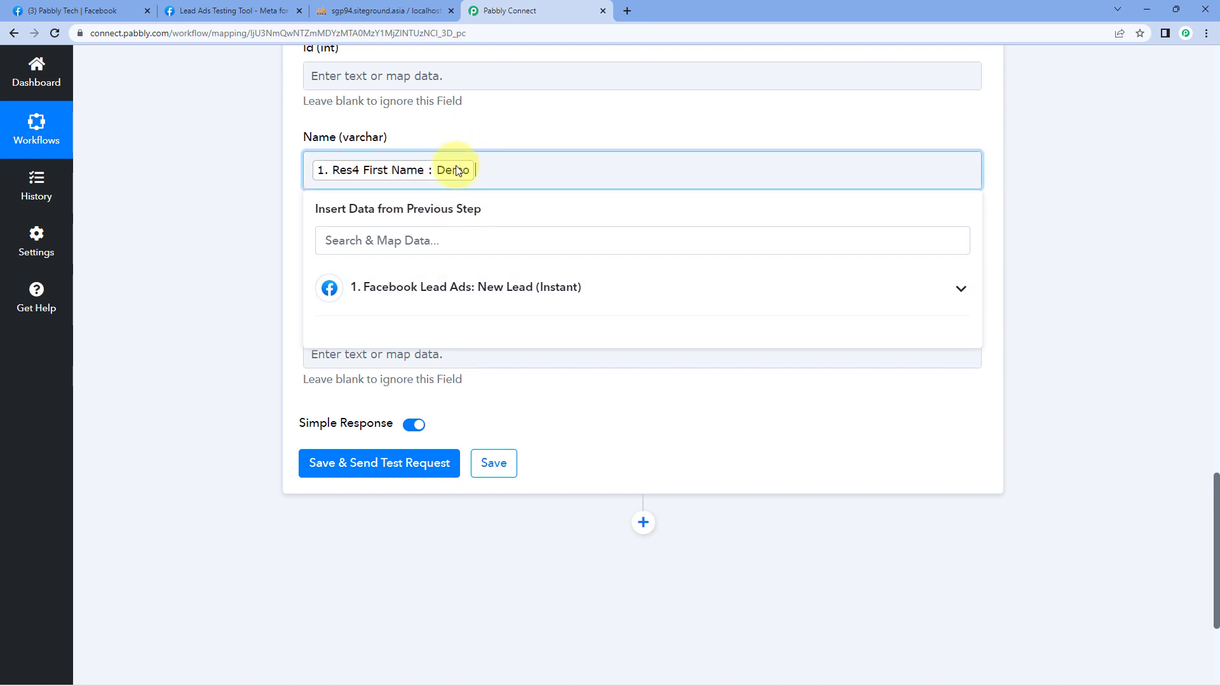
pyautogui.click(410, 287)
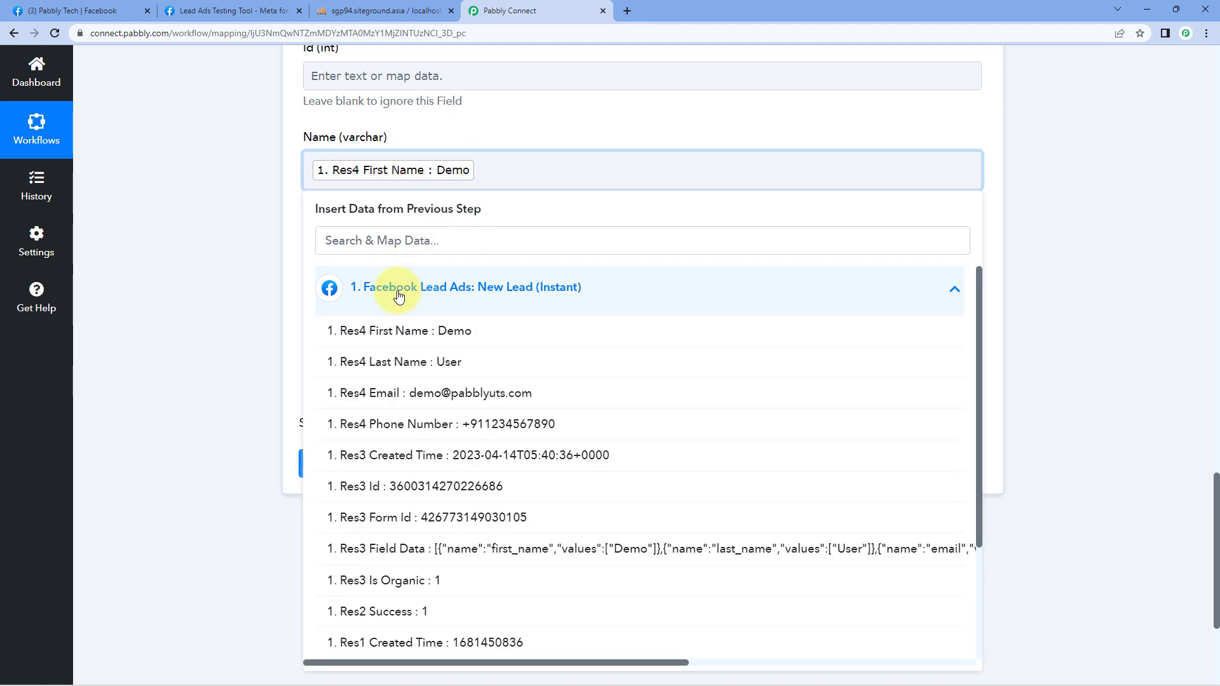
pyautogui.click(385, 362)
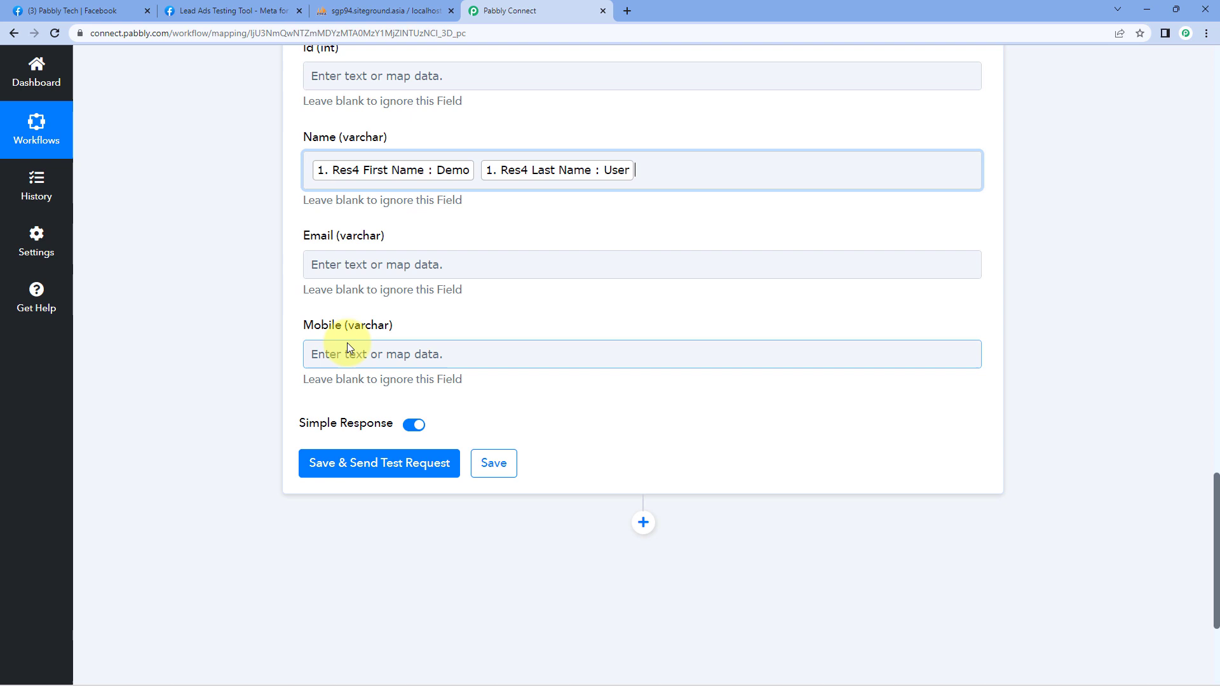
pyautogui.click(250, 288)
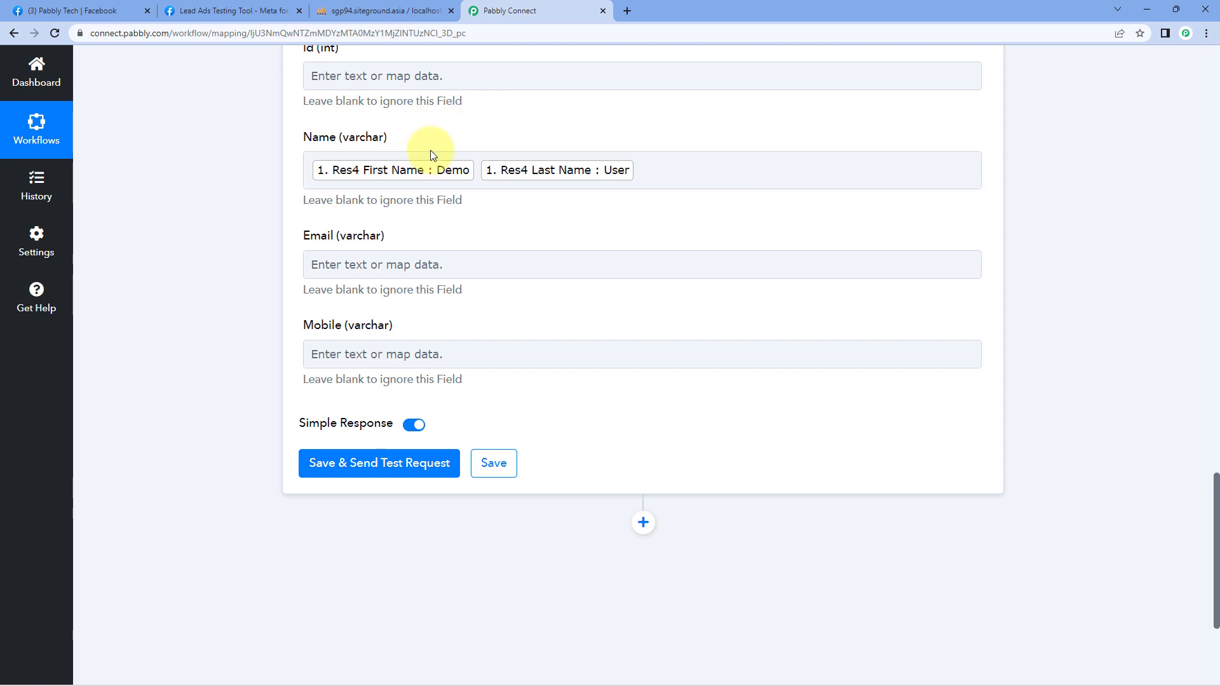
# Step: Map Res4 Email into the Email column
pyautogui.click(371, 265)
pyautogui.scroll(-2, 266, 247)
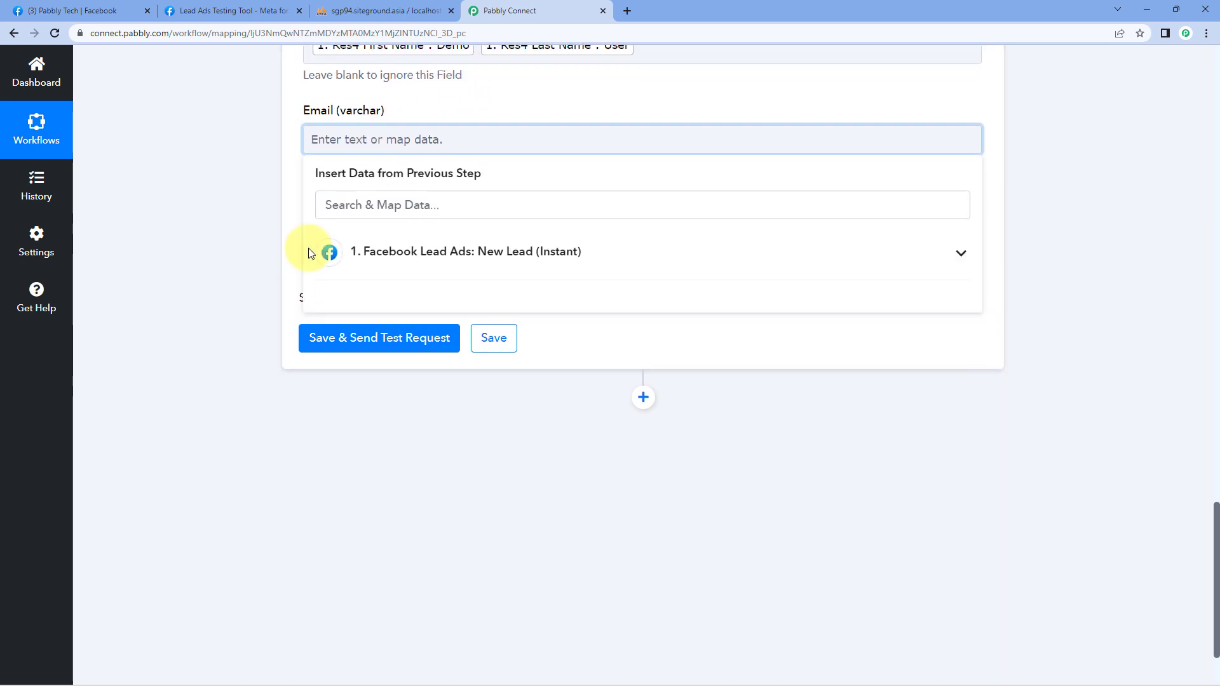
pyautogui.click(403, 253)
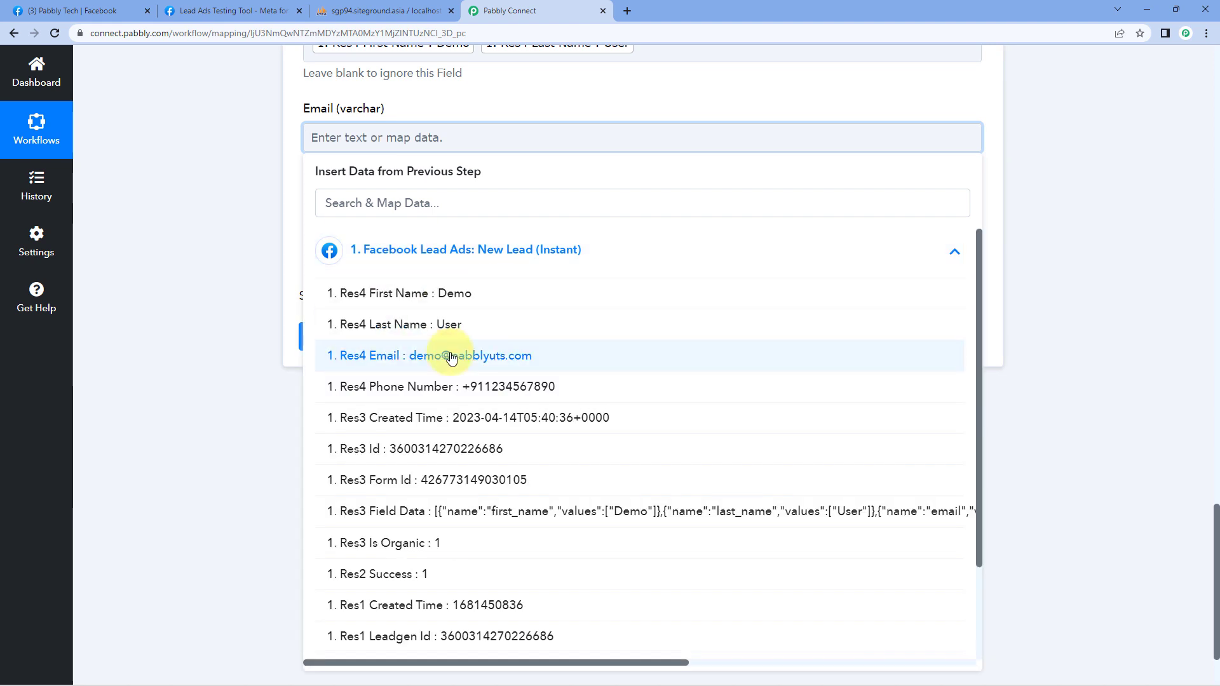
pyautogui.click(409, 354)
pyautogui.click(275, 212)
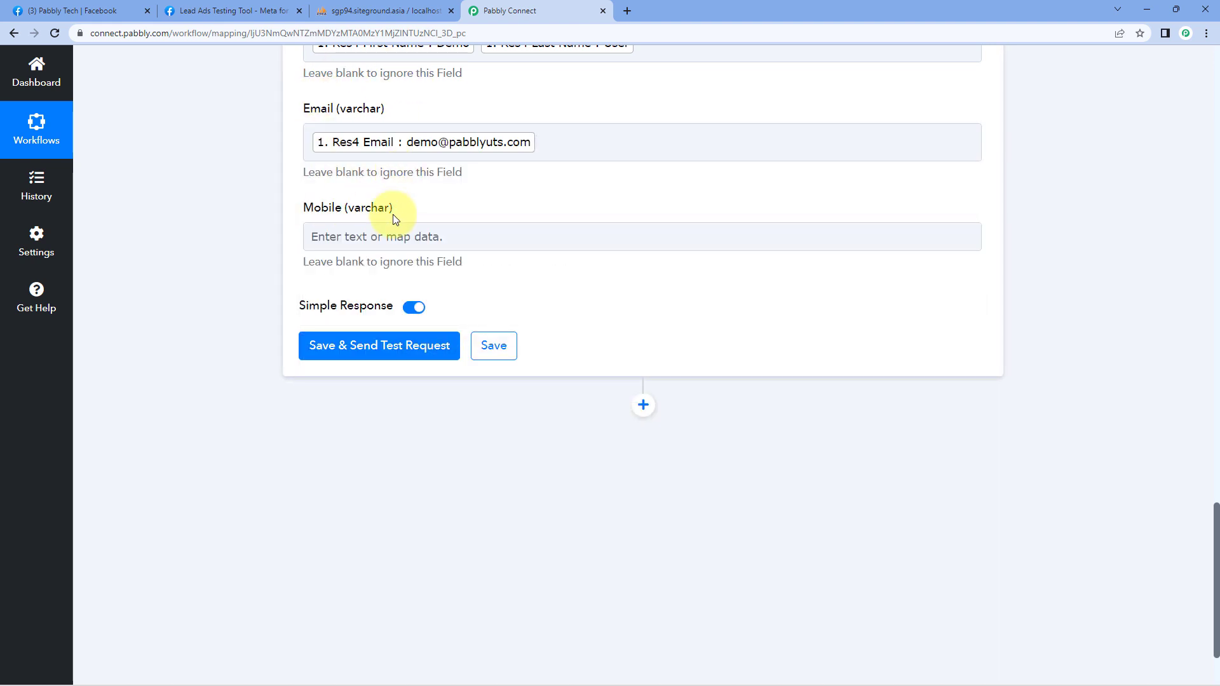
# Step: Map Res4 Phone Number into the Mobile column, then save and send a test request
pyautogui.click(356, 236)
pyautogui.click(381, 346)
pyautogui.scroll(-2, 283, 332)
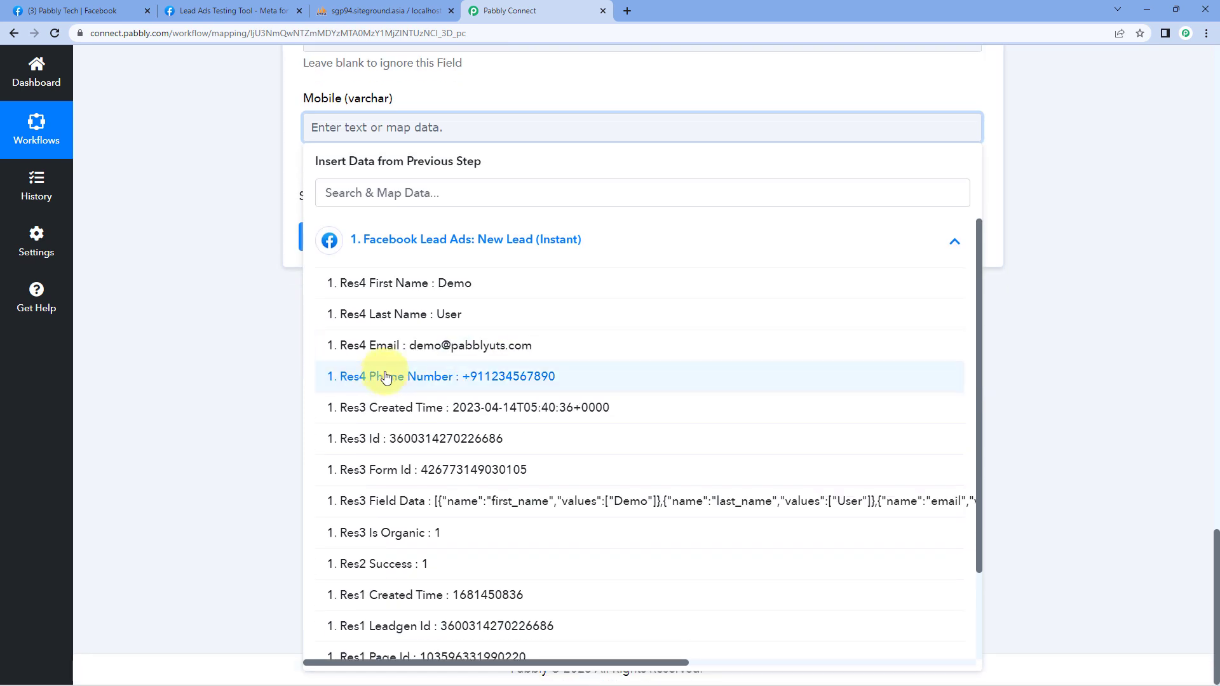
pyautogui.click(381, 371)
pyautogui.click(243, 250)
pyautogui.scroll(4, 243, 250)
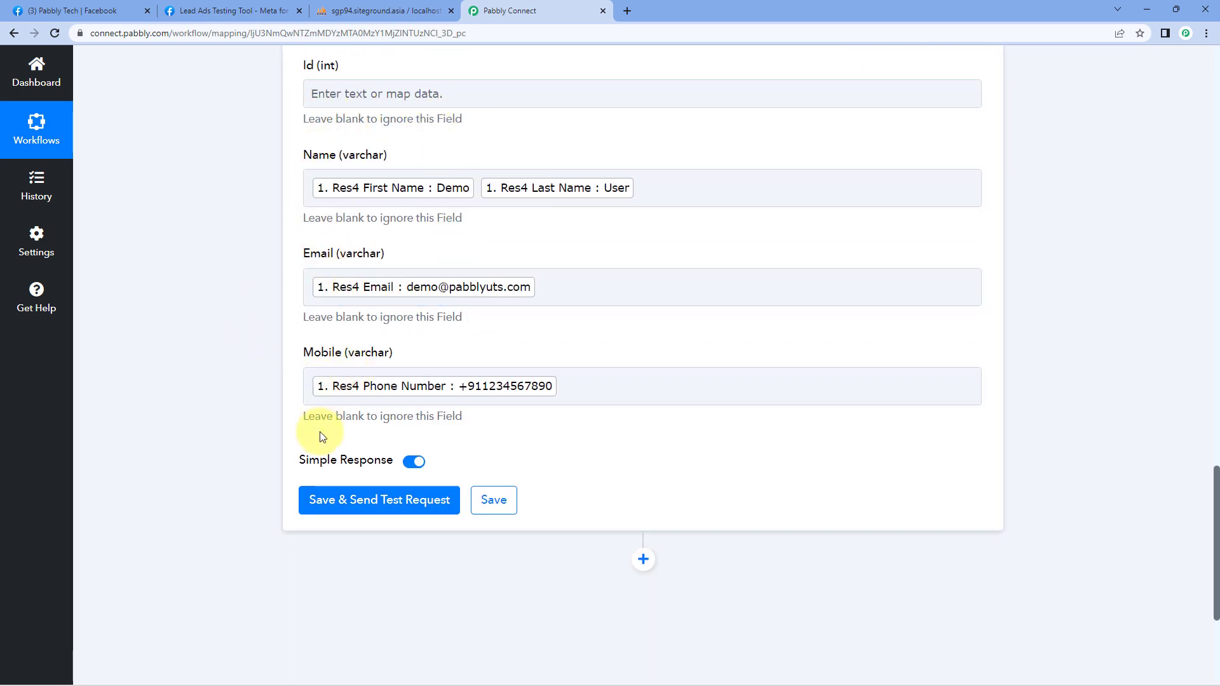
pyautogui.click(376, 502)
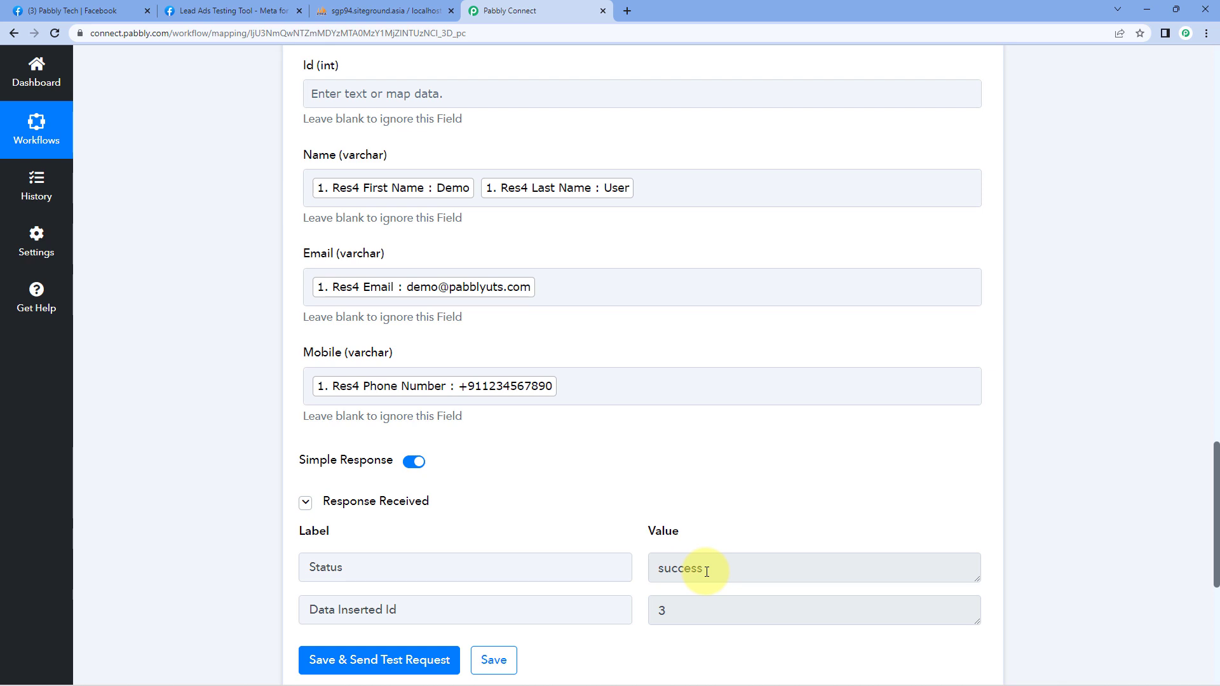
# Step: Scroll up from the success response (Data Inserted Id 3) through the field mappings to the trigger's response
pyautogui.scroll(2, 629, 499)
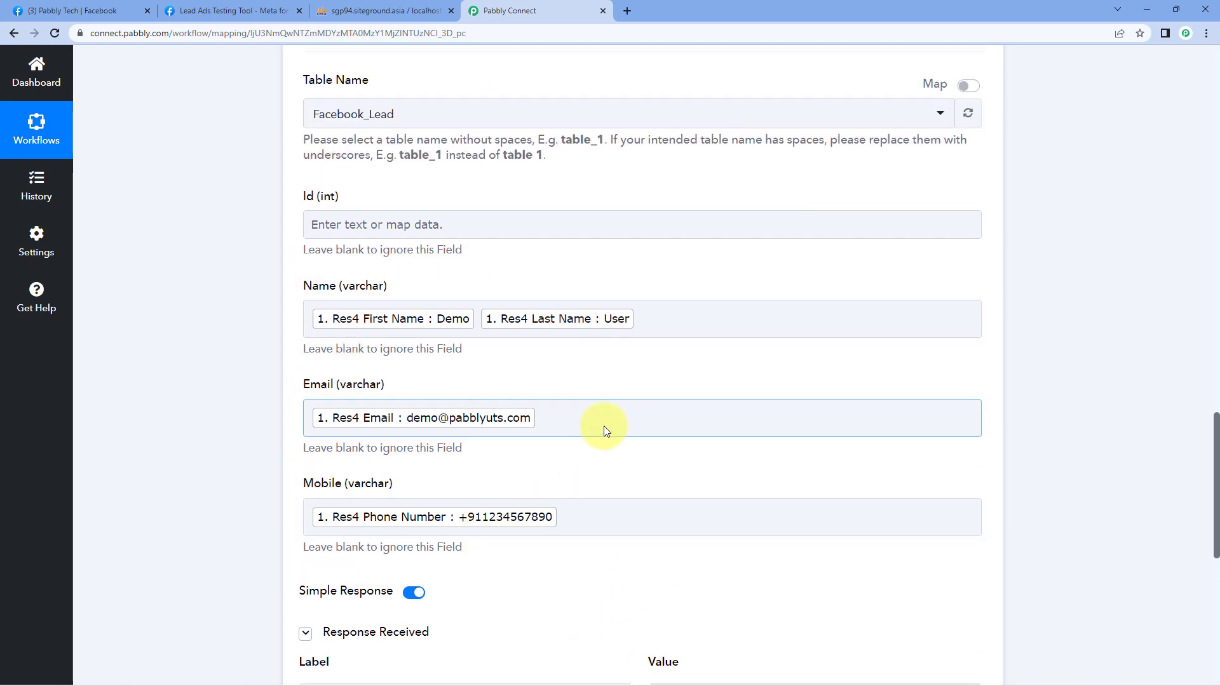
pyautogui.scroll(4, 609, 419)
pyautogui.scroll(12, 632, 390)
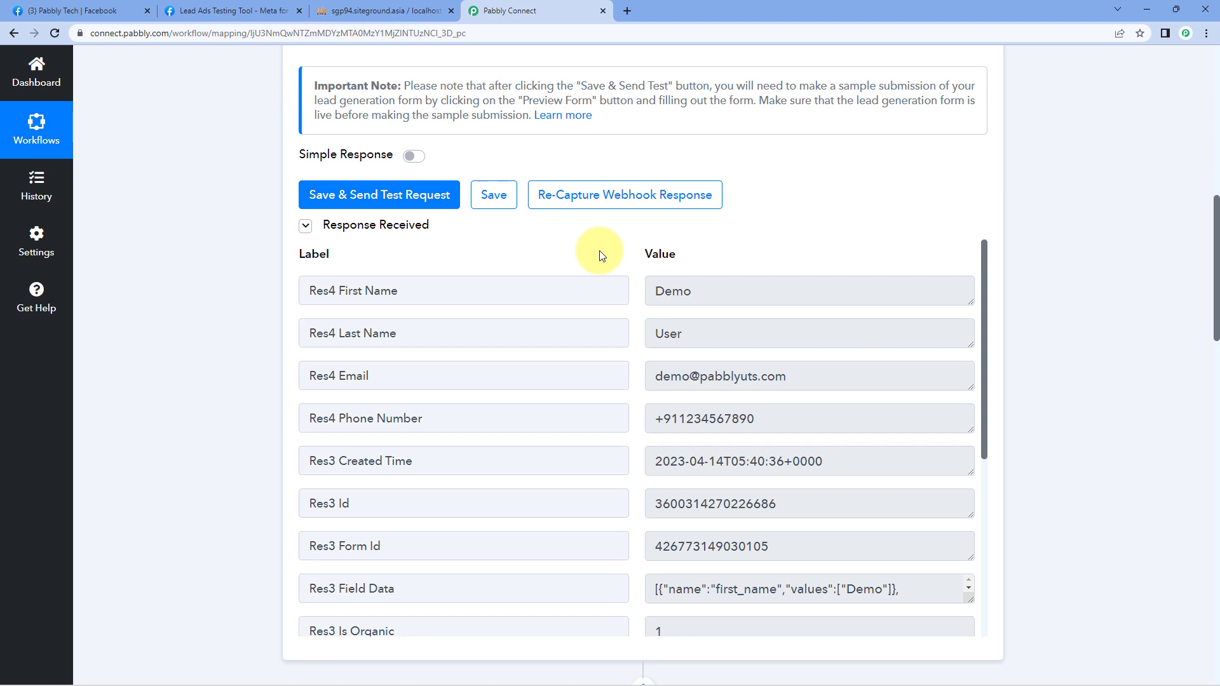
# Step: Reload phpMyAdmin's Facebook_Lead table to see the new Demo User row id 3, check the Meta tab, and return to Pabbly
pyautogui.click(399, 15)
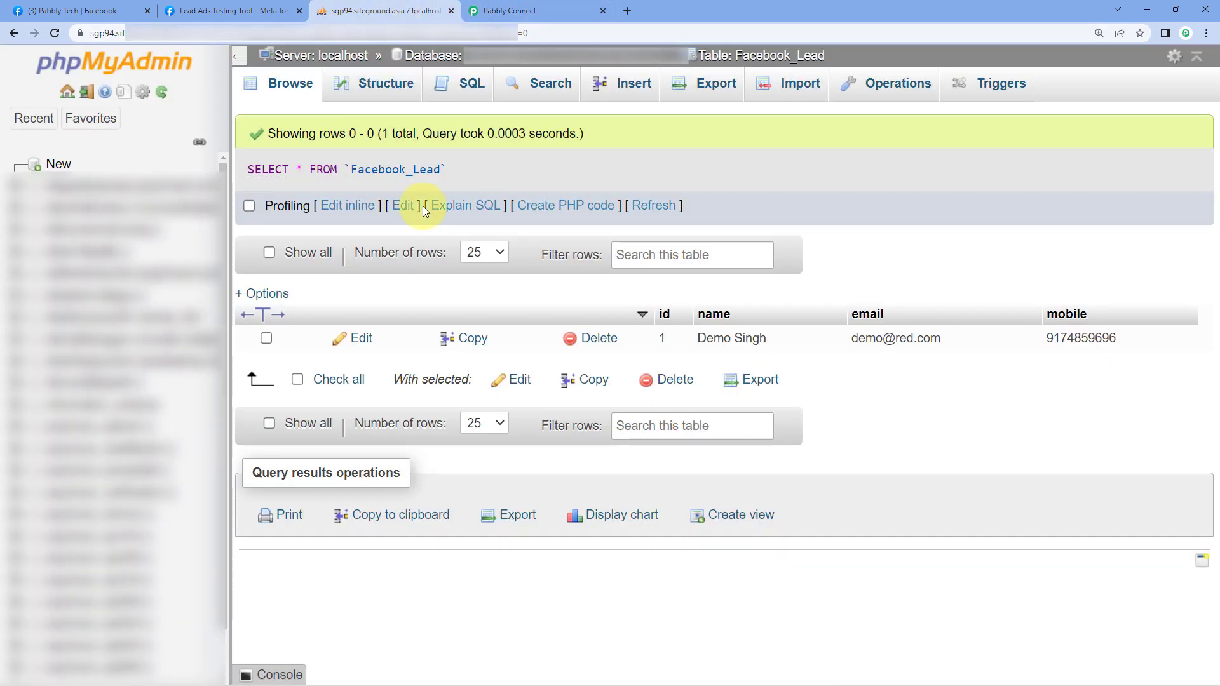
pyautogui.click(56, 33)
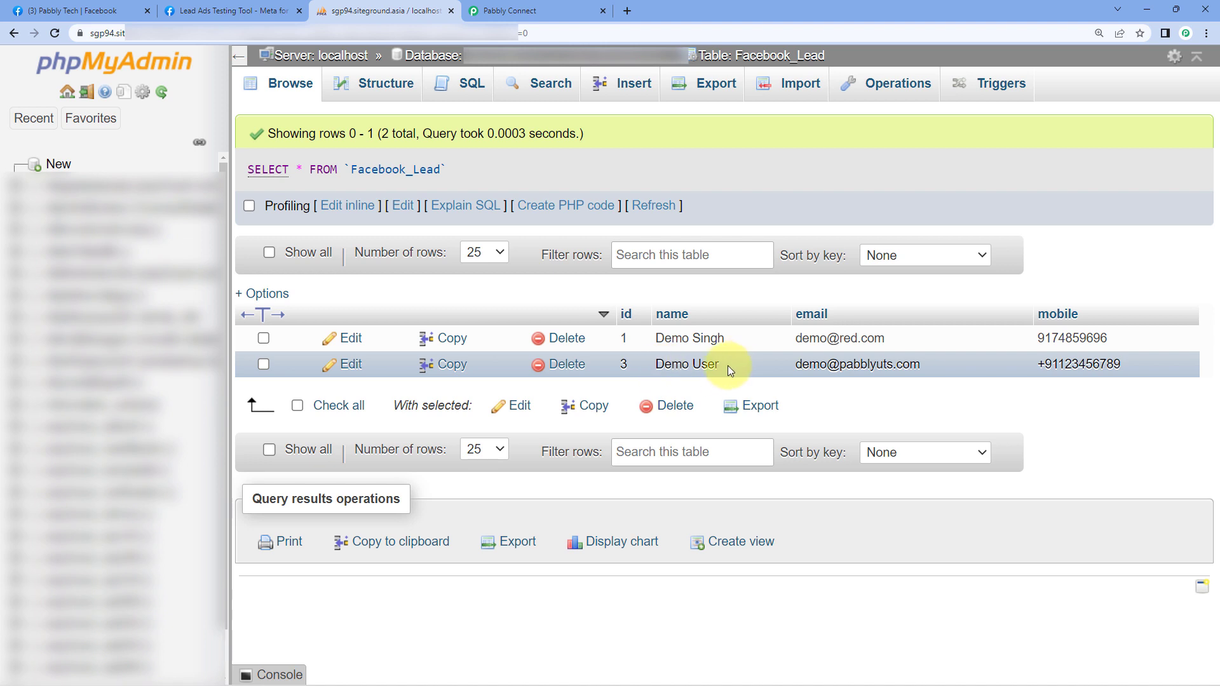
pyautogui.click(257, 11)
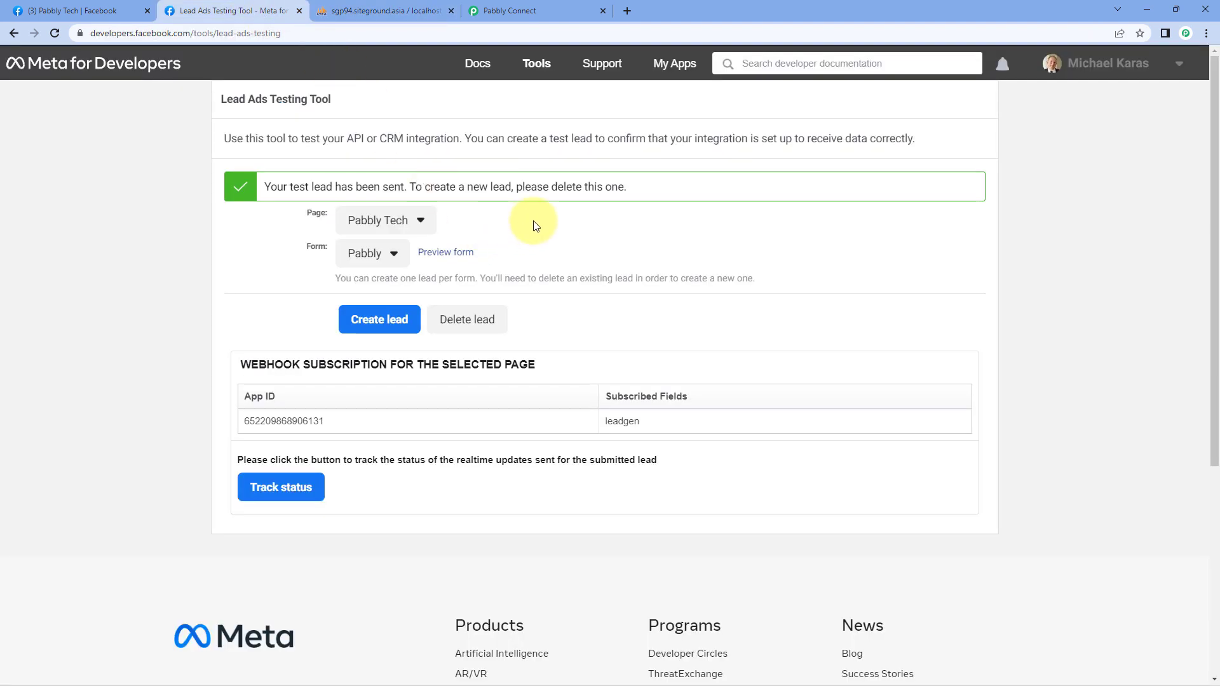
pyautogui.click(375, 11)
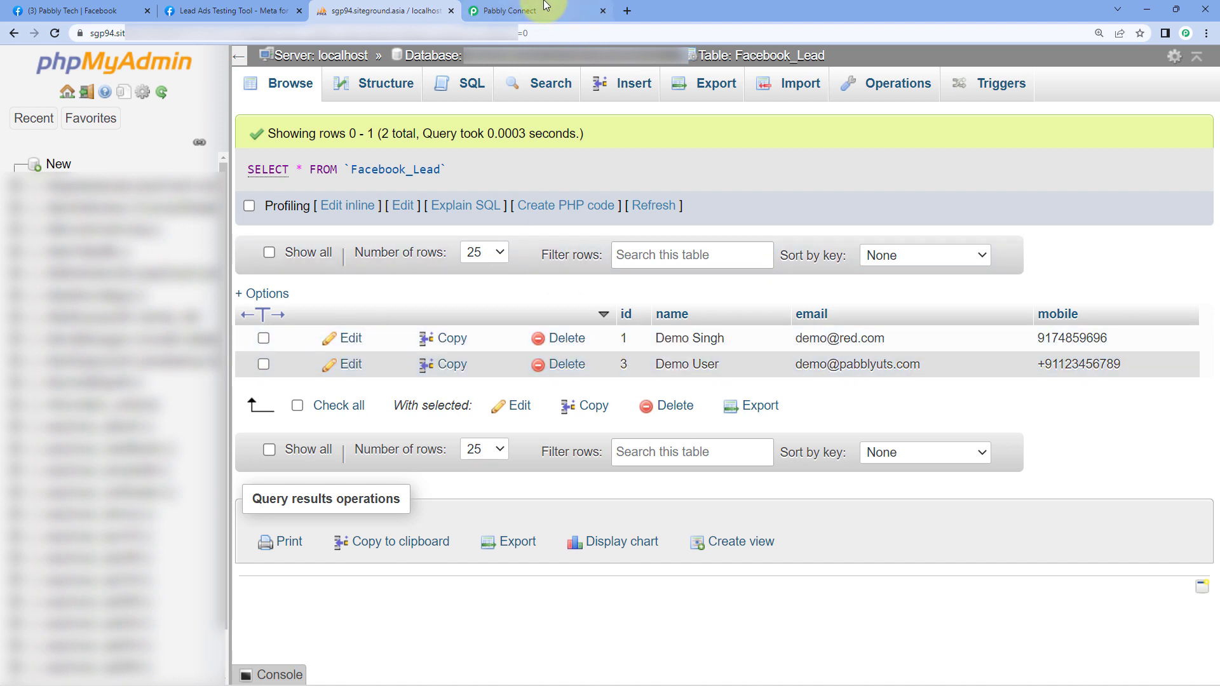
pyautogui.click(521, 11)
pyautogui.scroll(-8, 917, 256)
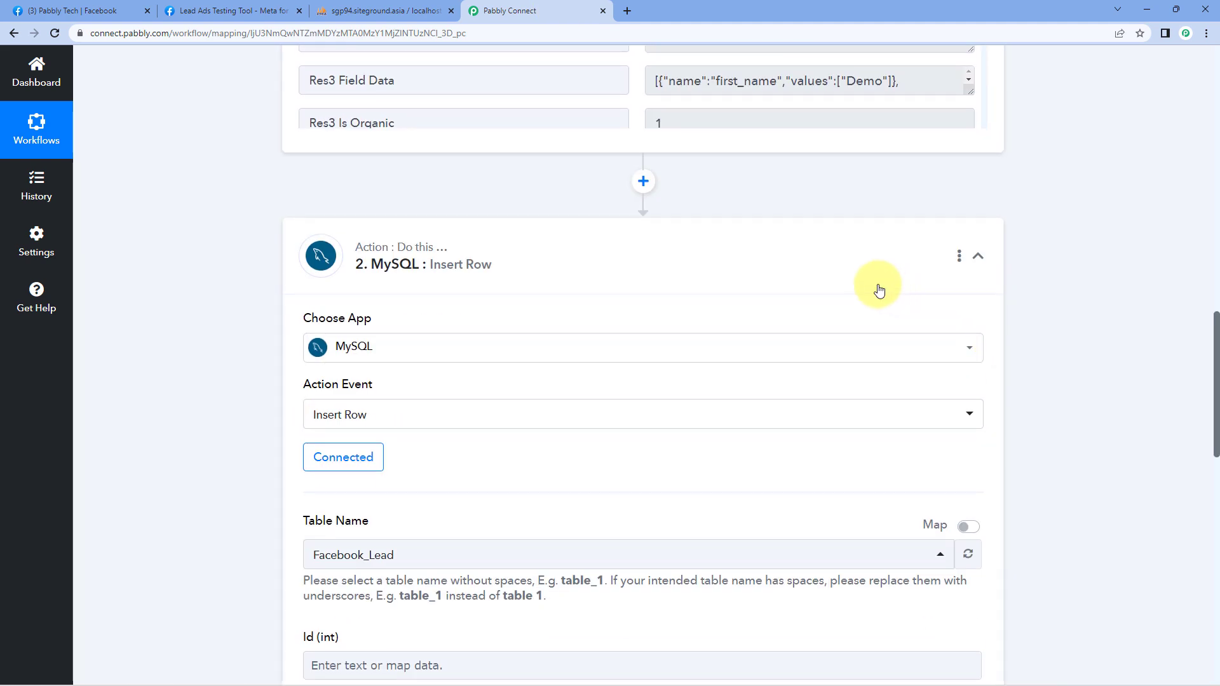
# Step: Scroll to the workflow's top to verify the ON toggle, then switch to the Lead Ads Testing Tool
pyautogui.scroll(15, 1043, 242)
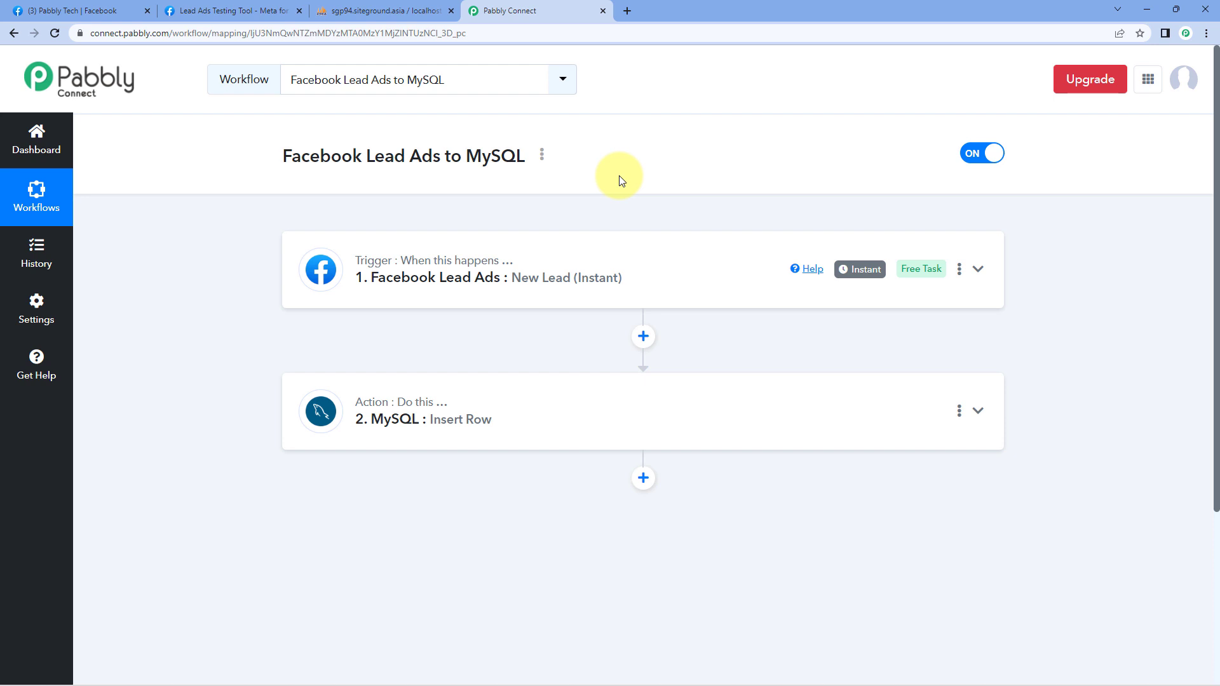
pyautogui.click(261, 12)
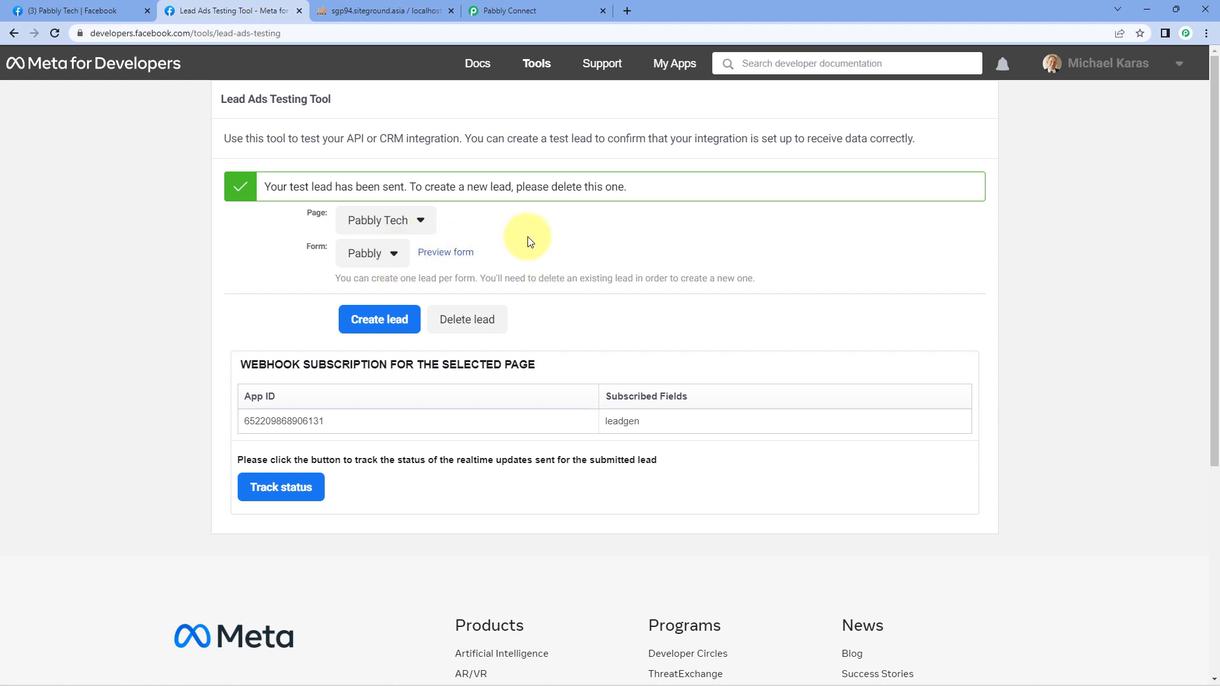
# Step: Delete the old test lead and fill the Pabbly form preview with the new lead's details and phone number
pyautogui.click(484, 321)
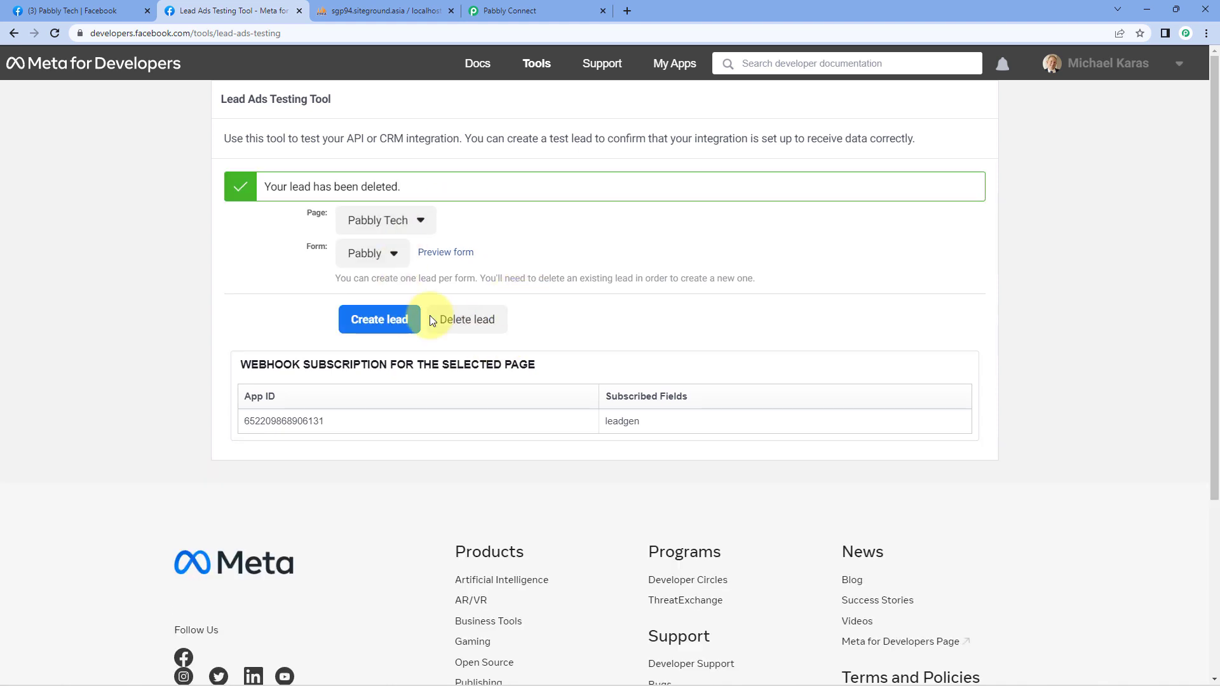
pyautogui.click(453, 260)
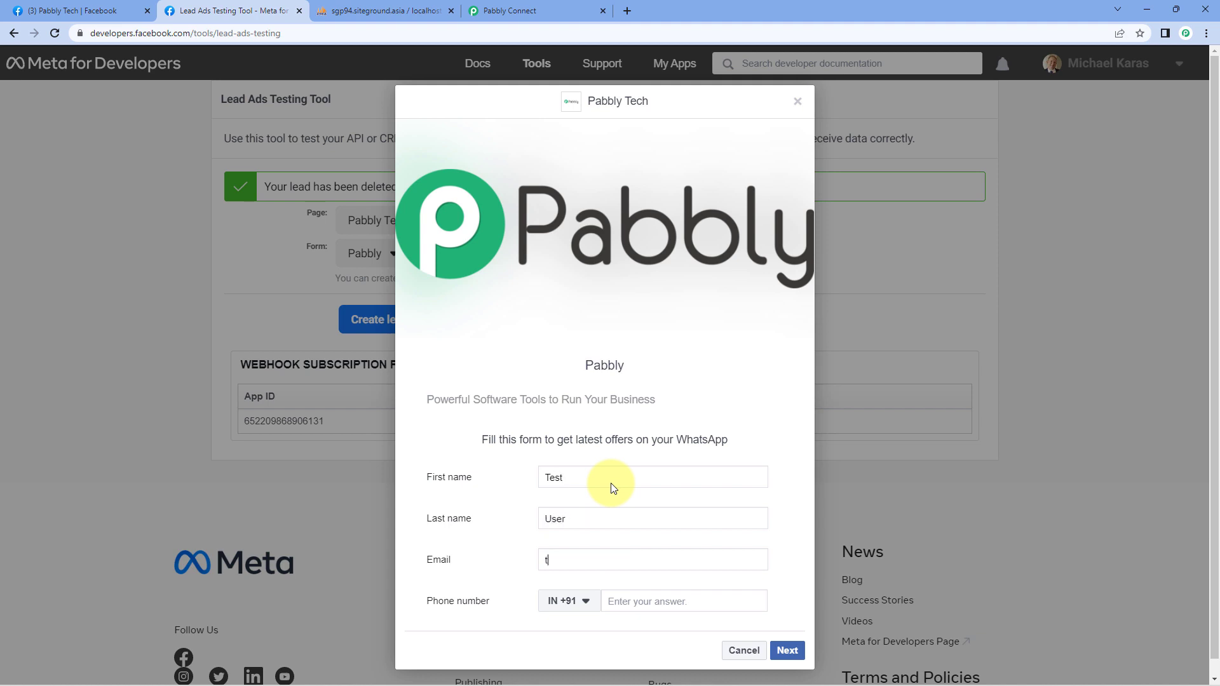
pyautogui.write('est')
pyautogui.press('Tab')
pyautogui.press('Tab')
pyautogui.write('132')
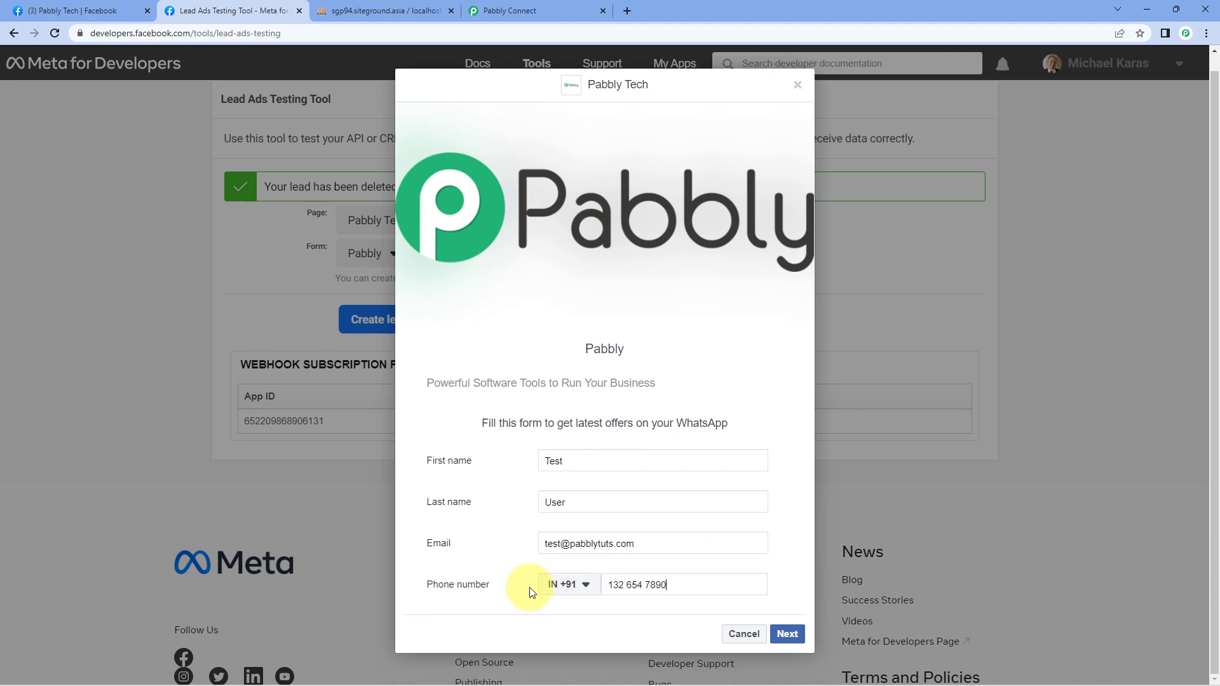
# Step: Submit the new test lead and close the form preview
pyautogui.click(786, 634)
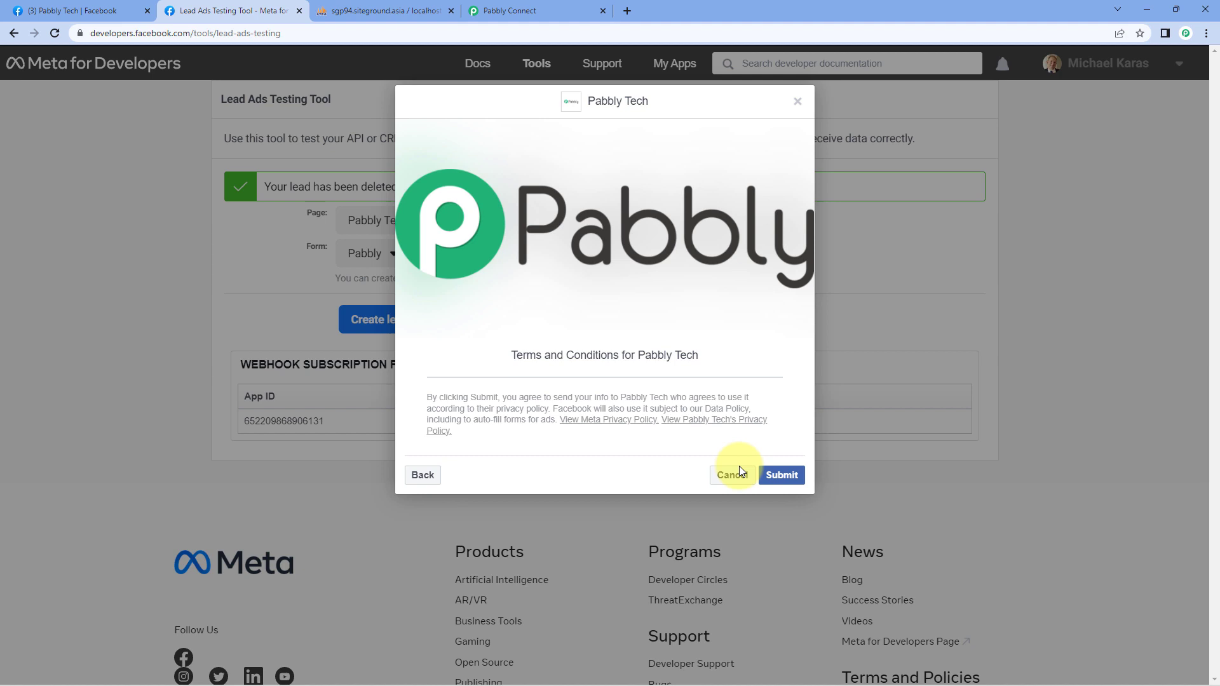
pyautogui.click(781, 478)
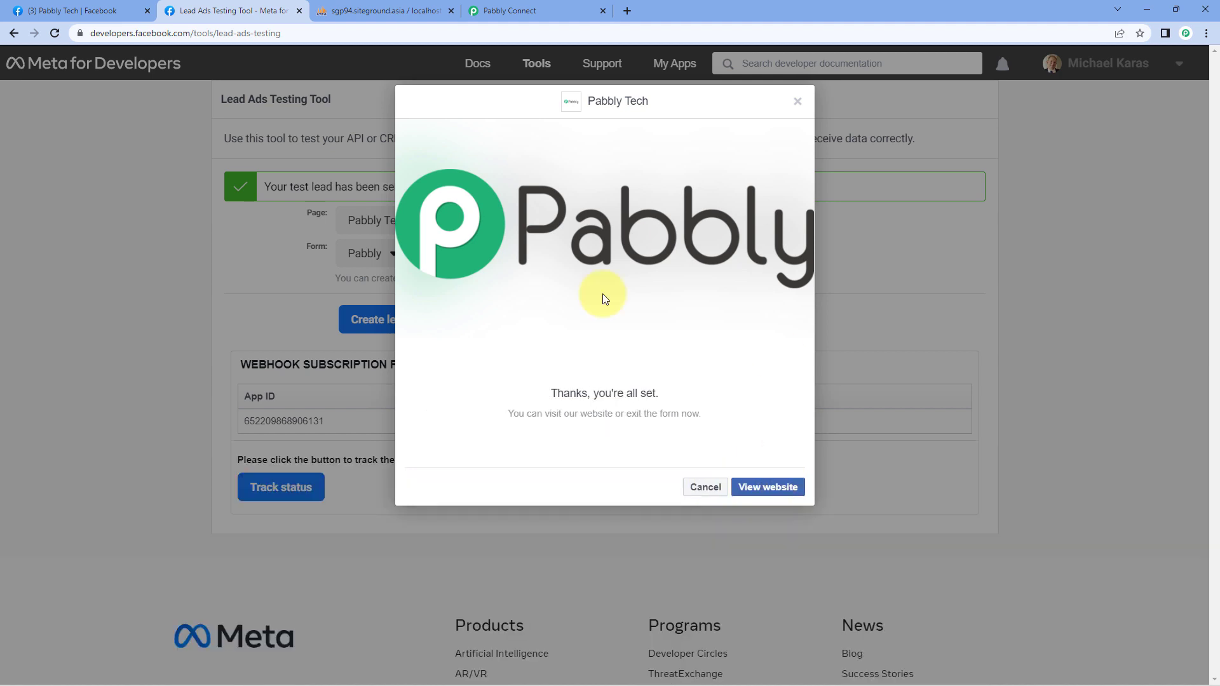
pyautogui.click(798, 103)
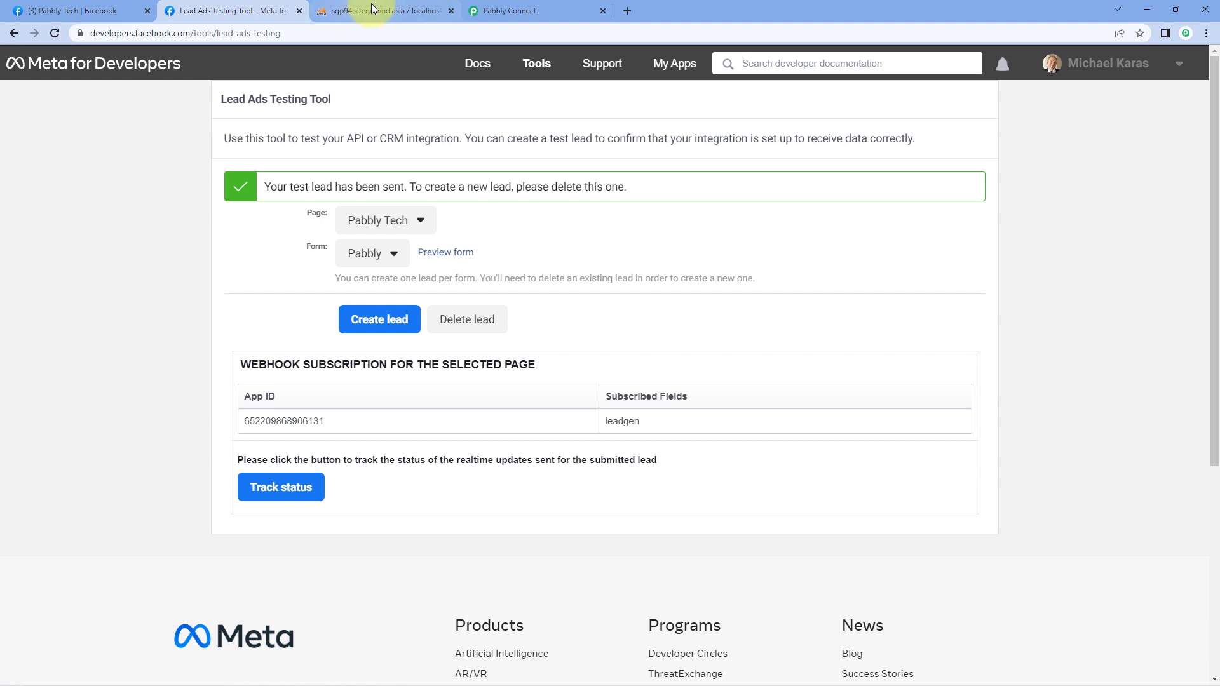
# Step: Reload phpMyAdmin's Facebook_Lead table to find the new Test User row id 4, then go back to Pabbly
pyautogui.click(400, 11)
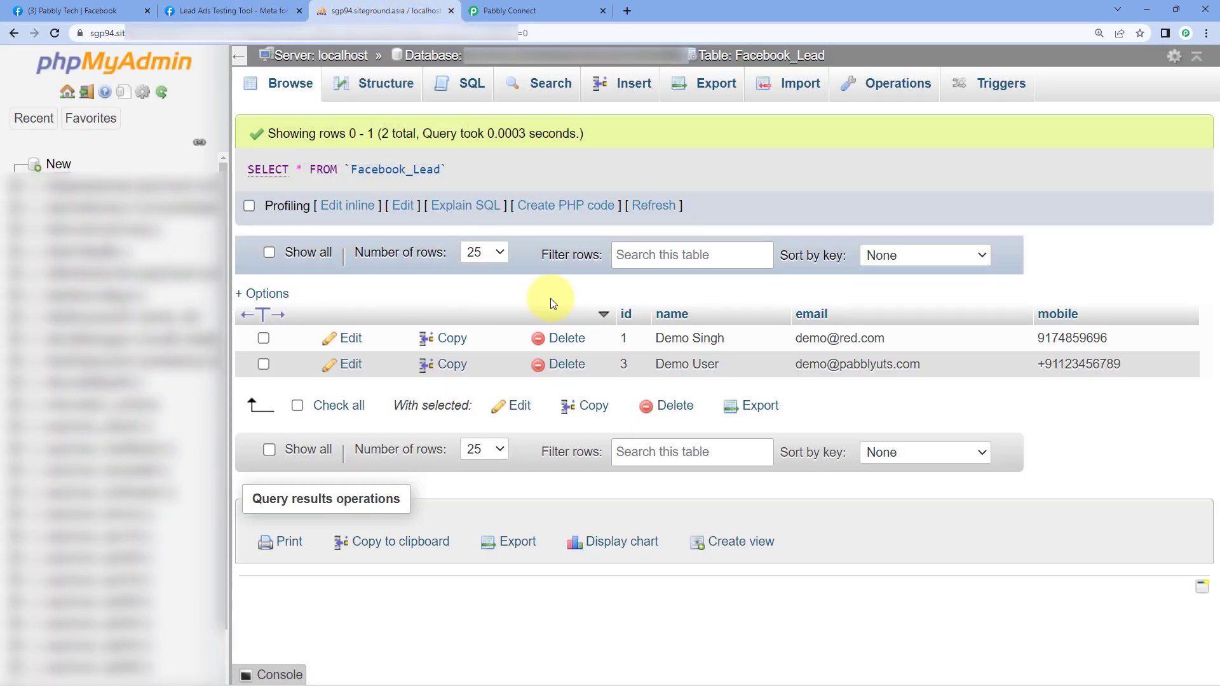
pyautogui.click(54, 33)
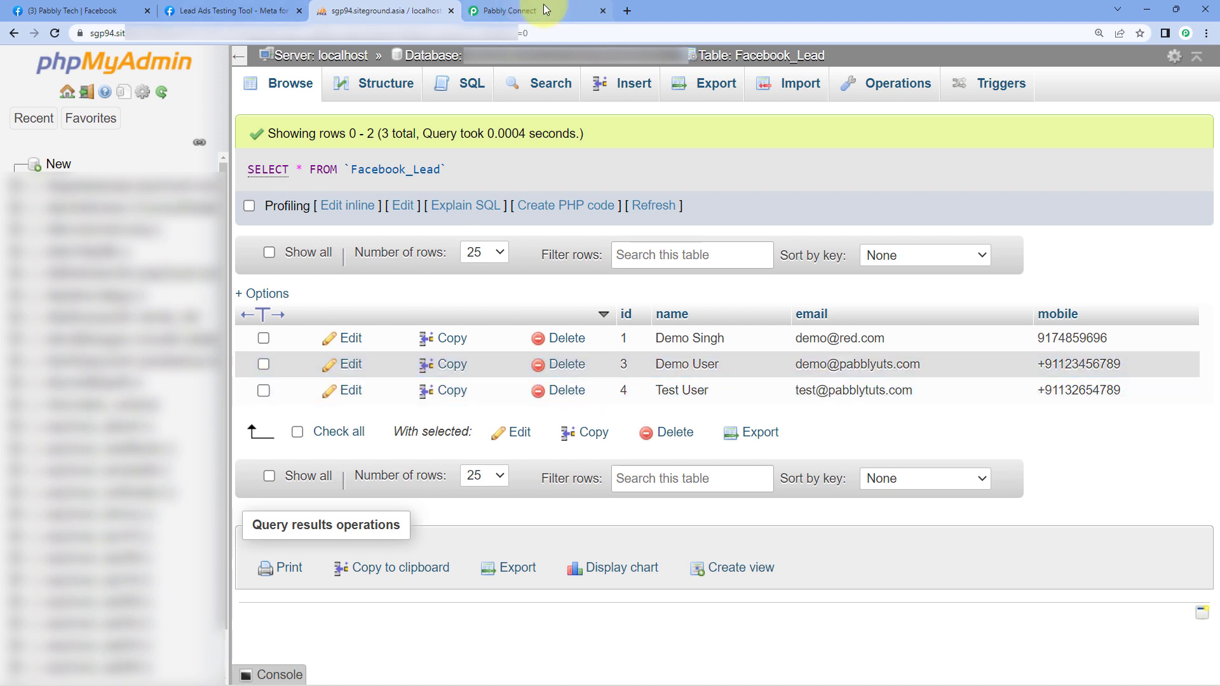
pyautogui.click(505, 10)
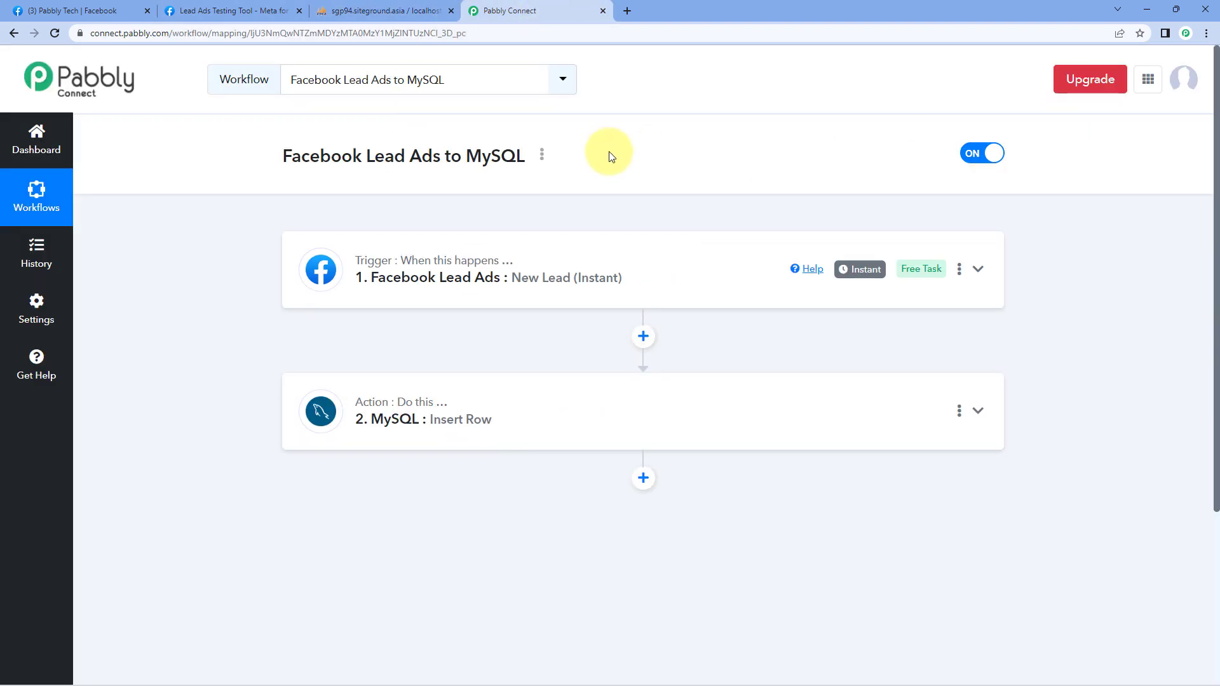